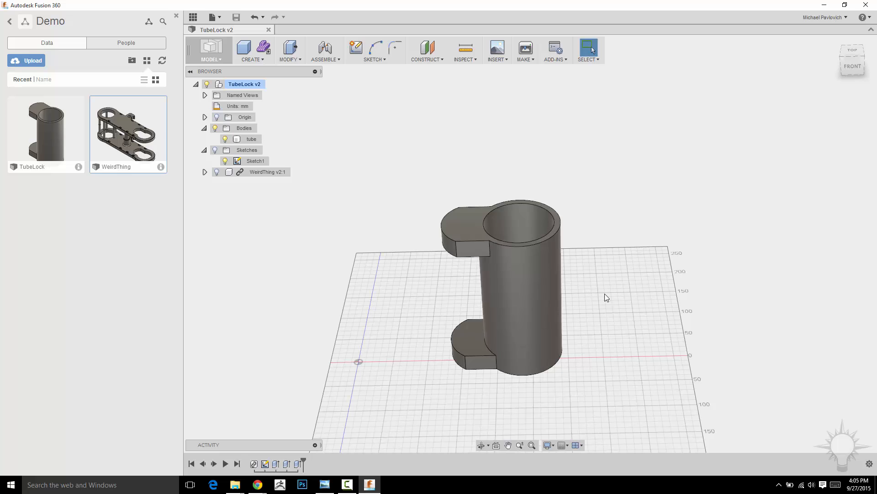
# Show the Sketches folder's contents and open Sketch1 for editing
pyautogui.click(216, 150)
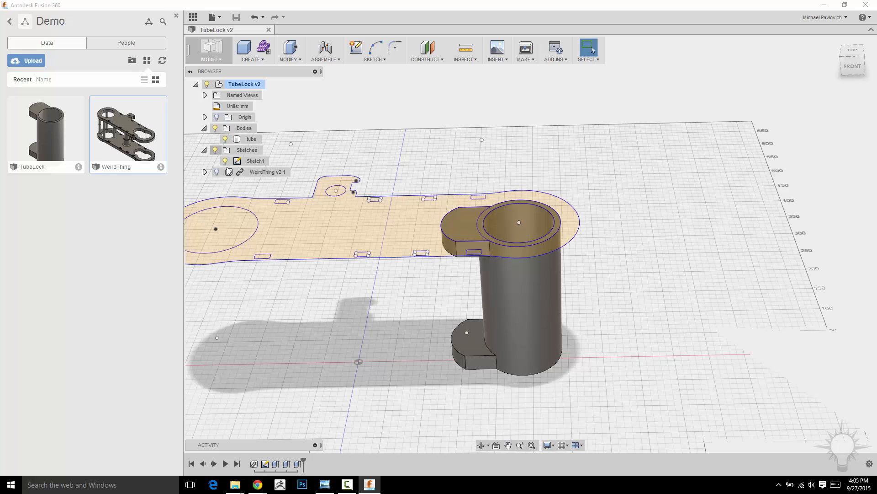
pyautogui.click(242, 161)
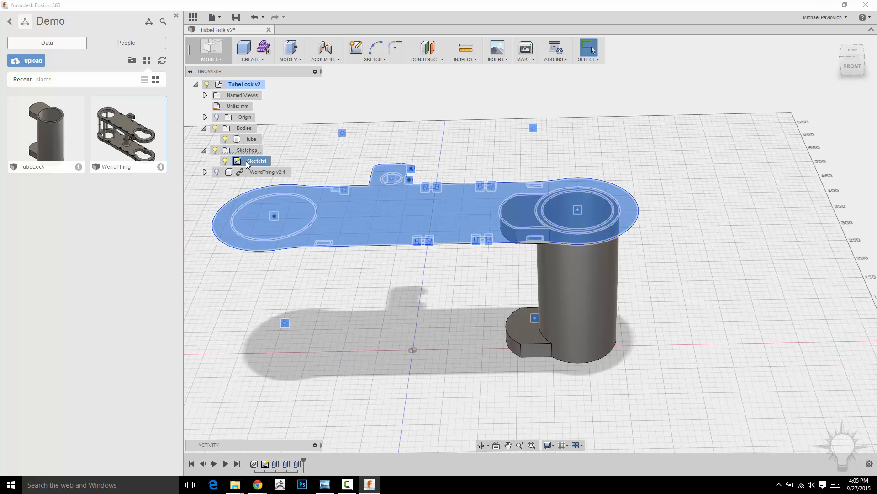
pyautogui.rightClick(247, 162)
pyautogui.click(272, 184)
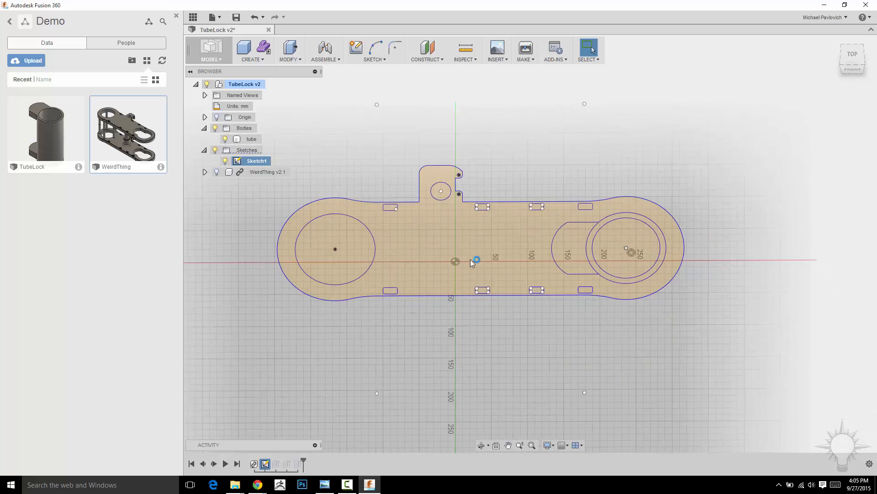
# Add a diameter dimension to the tube's outer circle with Sketch Dimension
pyautogui.click(377, 61)
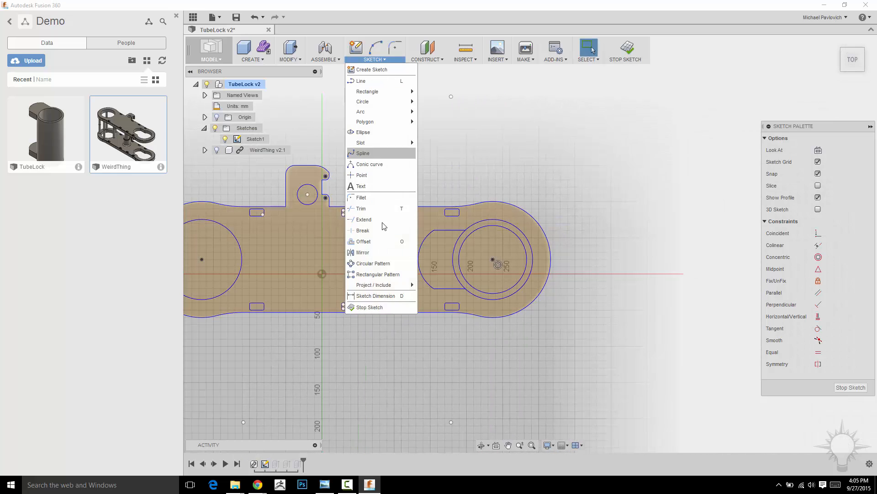
pyautogui.click(374, 296)
pyautogui.scroll(3, 604, 168)
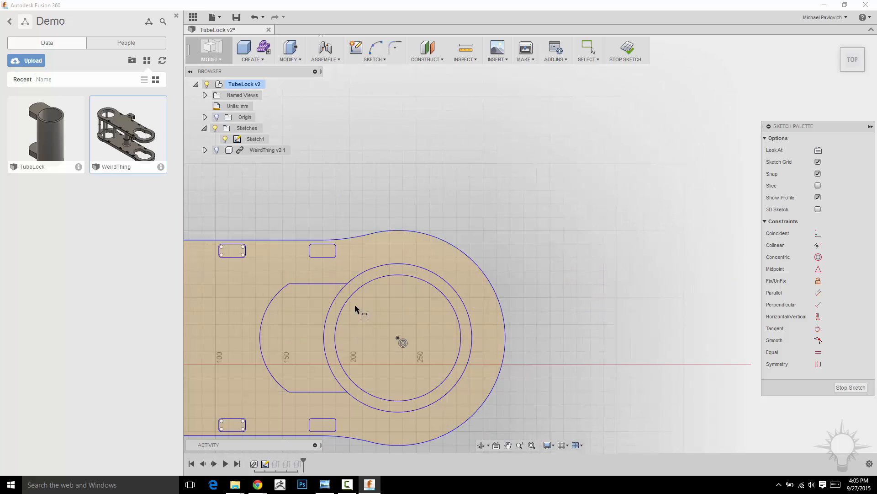
pyautogui.click(329, 314)
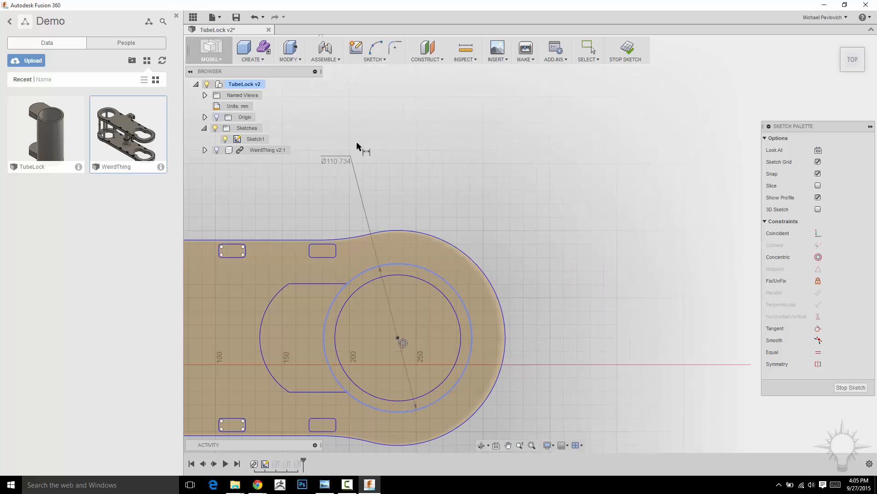
pyautogui.click(501, 146)
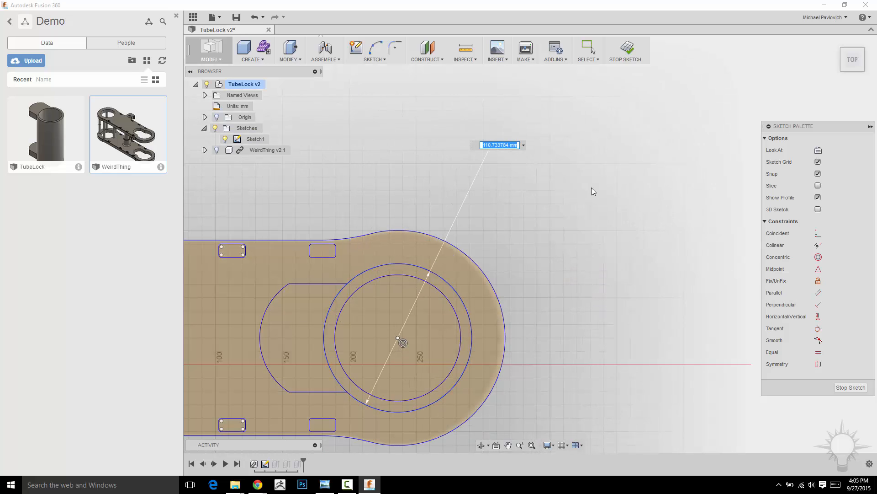
pyautogui.press('Return')
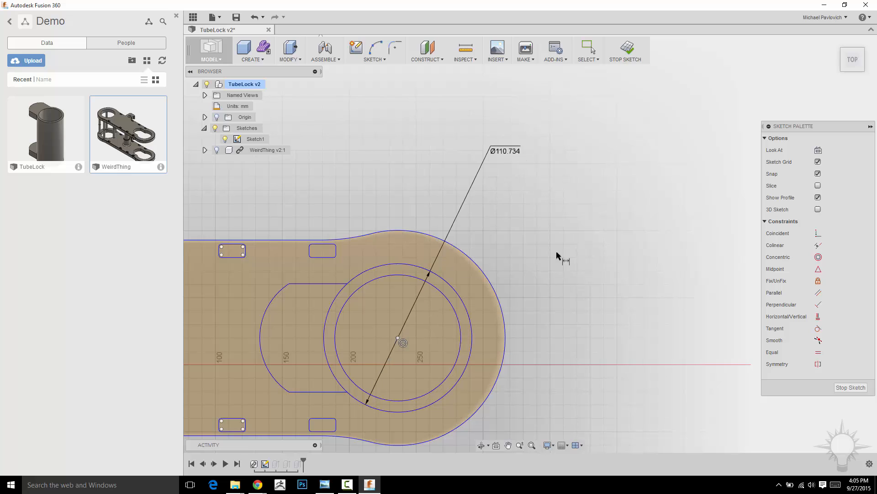
# Set the tube's outer circle diameter to 110.7 mm and finish the sketch
pyautogui.doubleClick(507, 155)
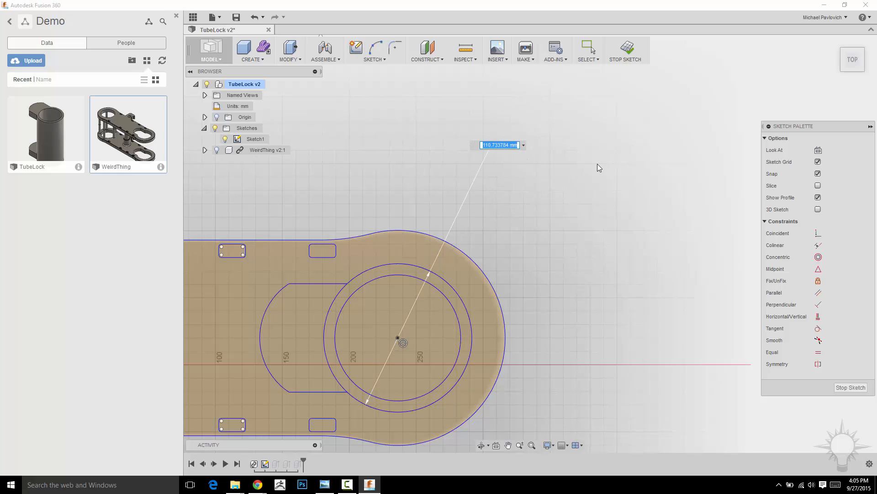
pyautogui.write('110.7')
pyautogui.press('Return')
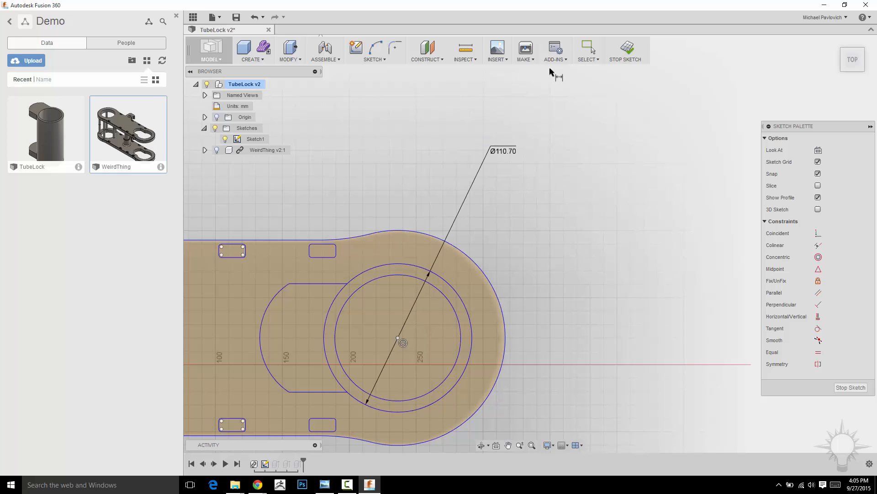
pyautogui.click(629, 50)
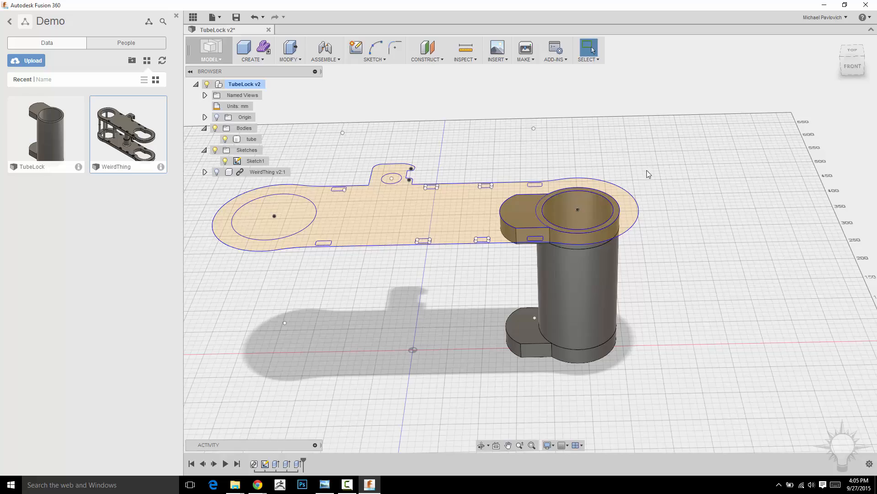
pyautogui.moveTo(646, 171)
pyautogui.keyDown('shift'); pyautogui.mouseDown(button='middle')
pyautogui.moveTo(690, 154)
pyautogui.moveTo(672, 163)
pyautogui.moveTo(671, 213)
pyautogui.moveTo(658, 184)
pyautogui.mouseUp(button='middle'); pyautogui.keyUp('shift')
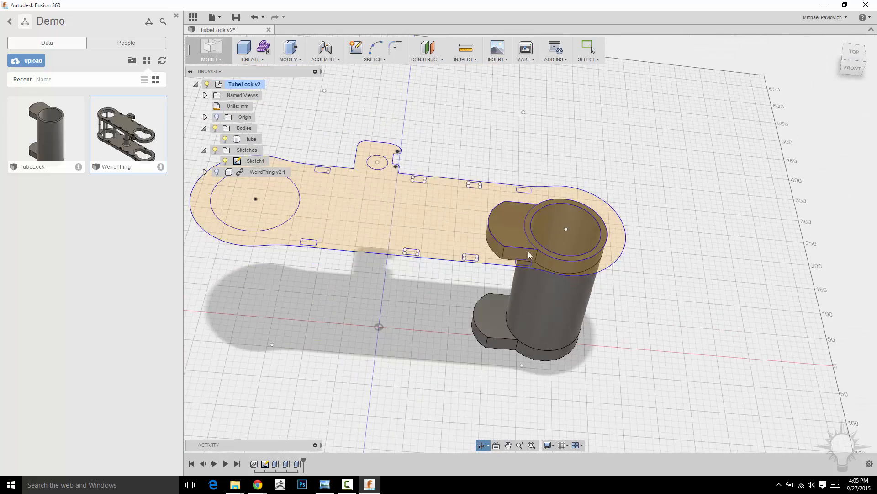
pyautogui.moveTo(608, 242); pyautogui.dragTo(647, 250, button='middle')
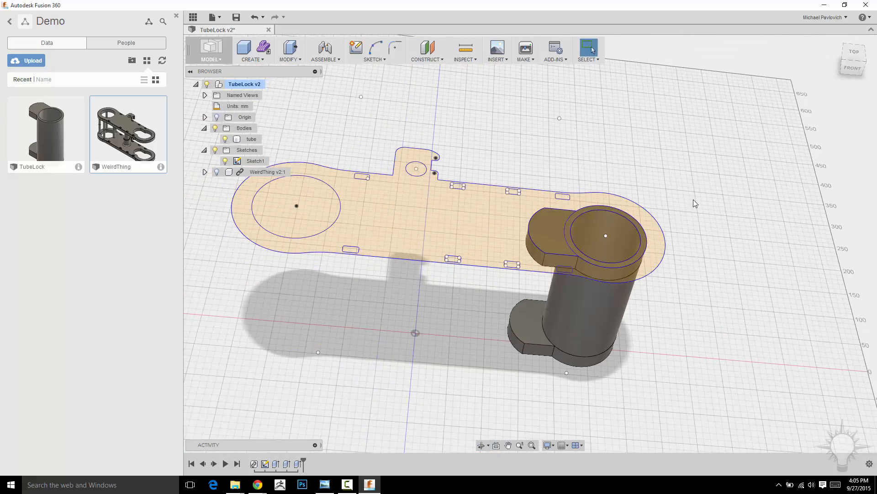
pyautogui.moveTo(475, 124); pyautogui.dragTo(514, 144, button='middle')
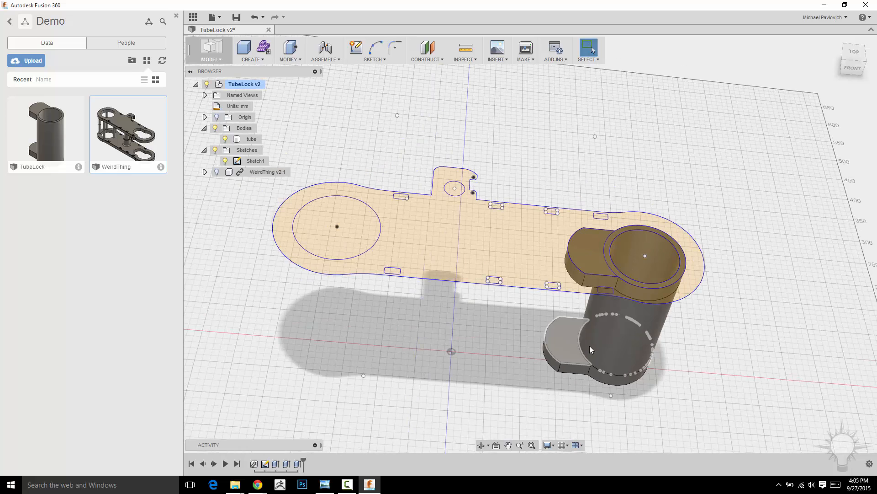
pyautogui.moveTo(655, 173); pyautogui.dragTo(608, 188, button='middle')
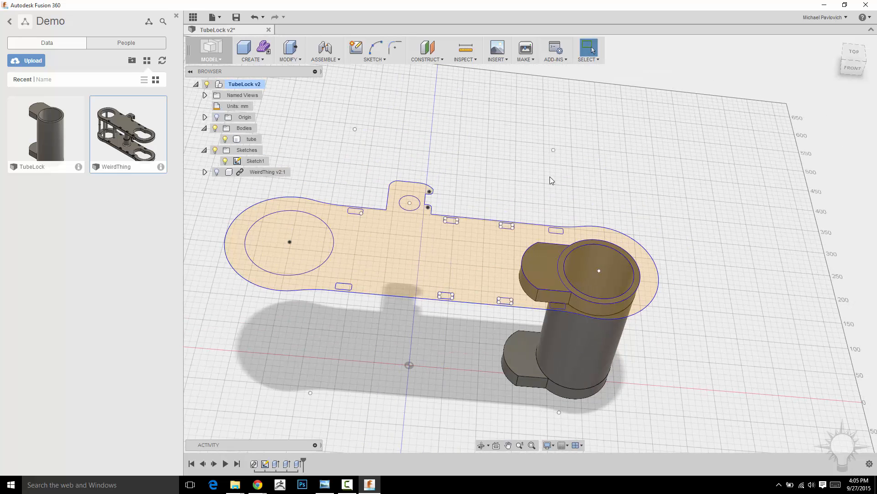
# Create a new design and save it in the Demo project as more_pieces
pyautogui.click(212, 17)
pyautogui.click(233, 26)
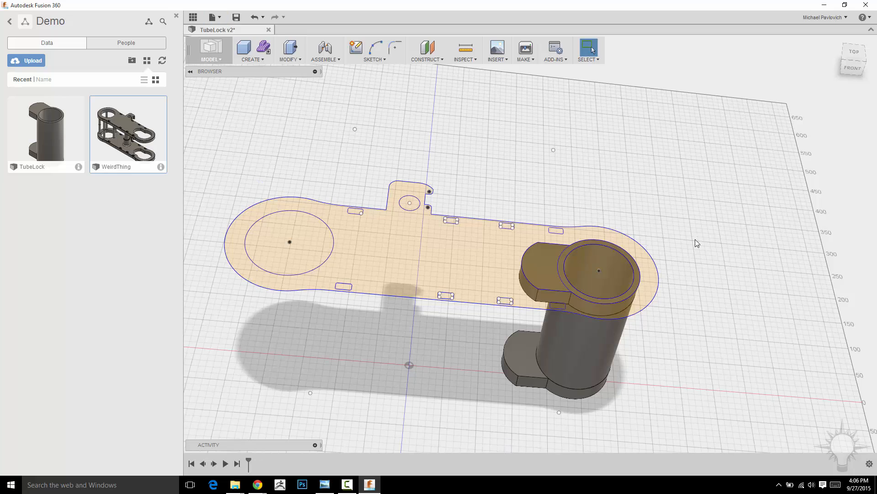
pyautogui.moveTo(510, 156); pyautogui.dragTo(496, 237, button='middle')
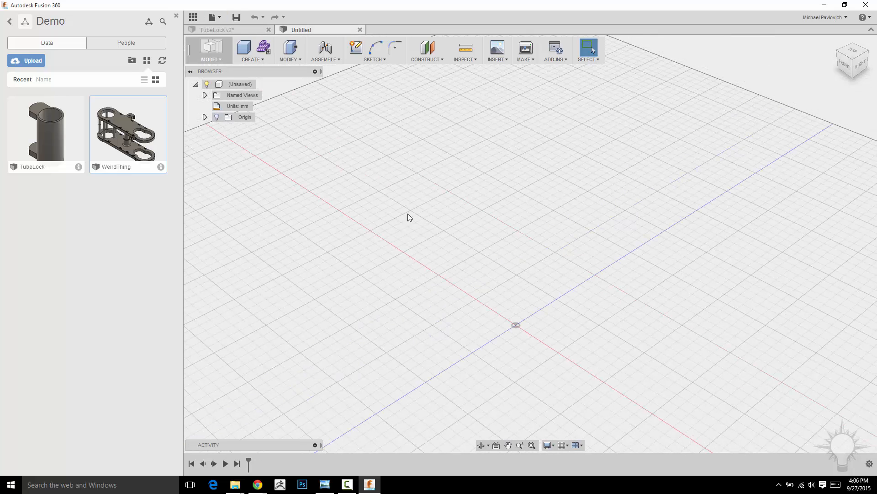
pyautogui.click(237, 17)
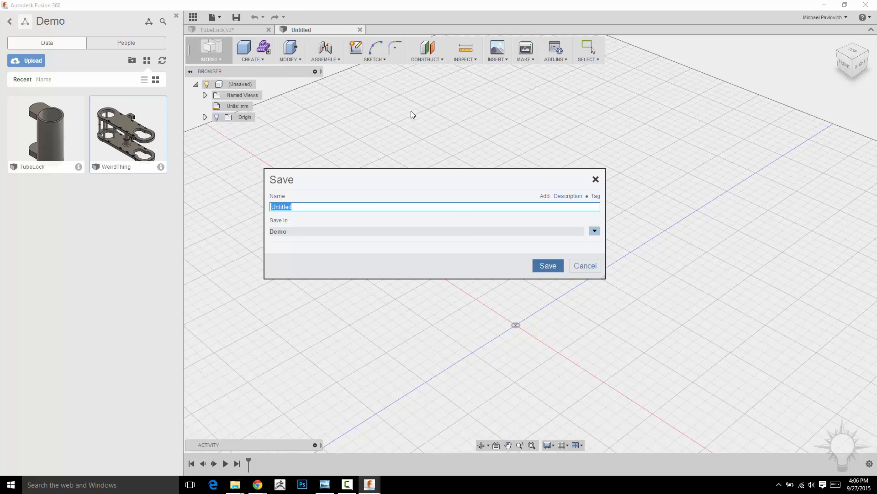
pyautogui.write('more_pieces')
pyautogui.press('Return')
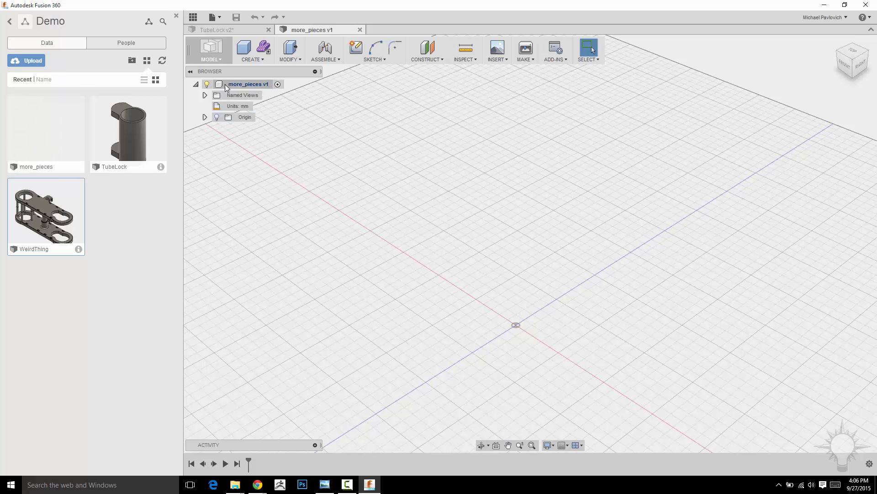
pyautogui.rightClick(256, 86)
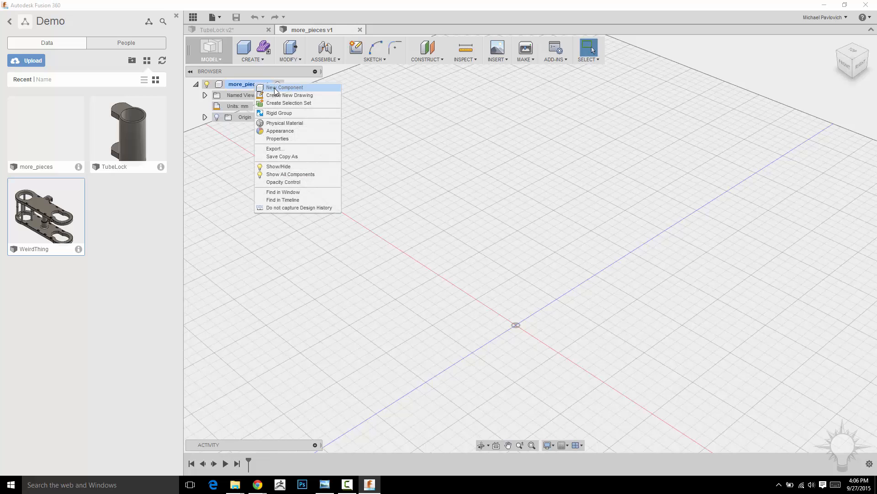
pyautogui.click(416, 116)
pyautogui.moveTo(379, 136); pyautogui.dragTo(428, 167, button='middle')
pyautogui.scroll(-1, 428, 168)
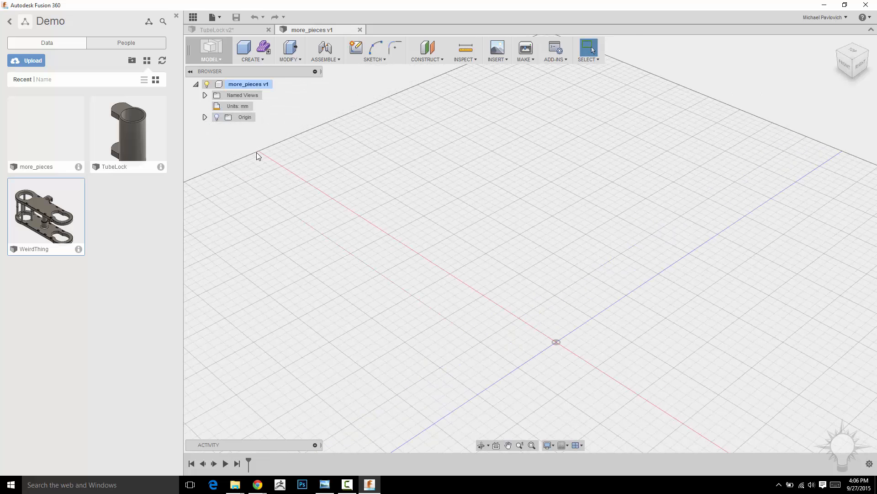
pyautogui.scroll(-1, 490, 219)
pyautogui.moveTo(539, 264); pyautogui.dragTo(512, 208, button='middle')
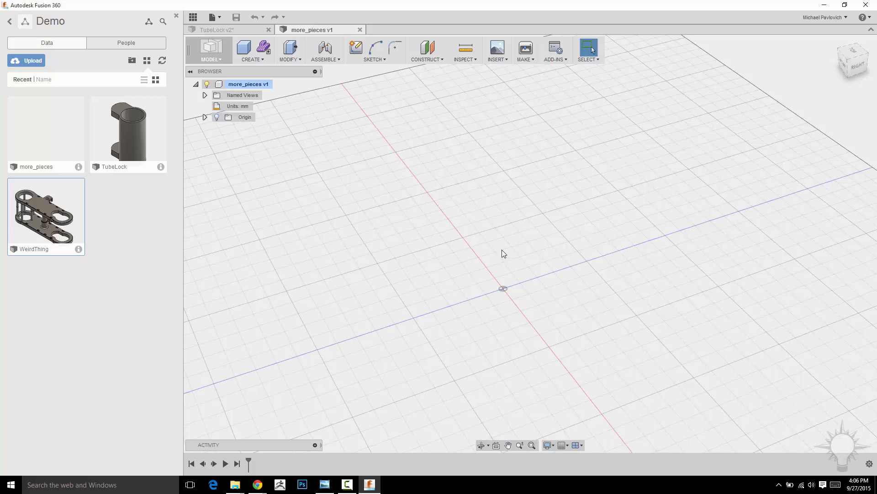
pyautogui.scroll(-1, 467, 213)
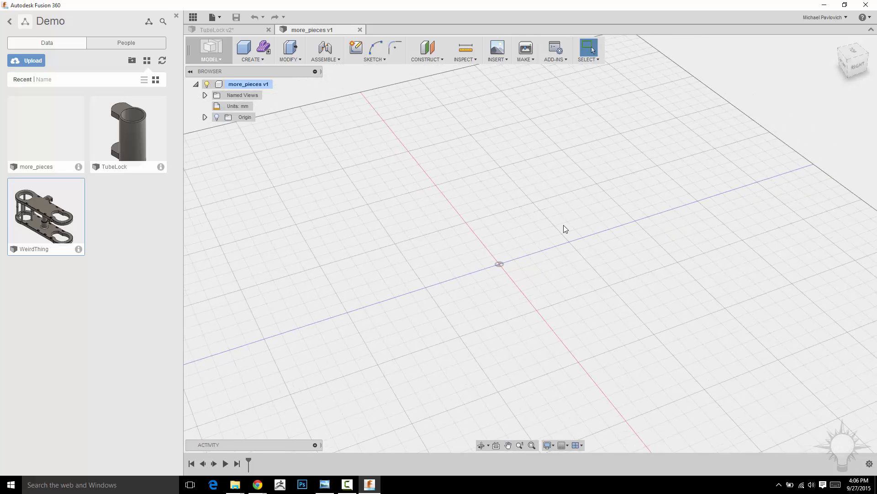
pyautogui.keyDown('shift'); pyautogui.moveTo(574, 199); pyautogui.dragTo(562, 177, button='middle'); pyautogui.keyUp('shift')
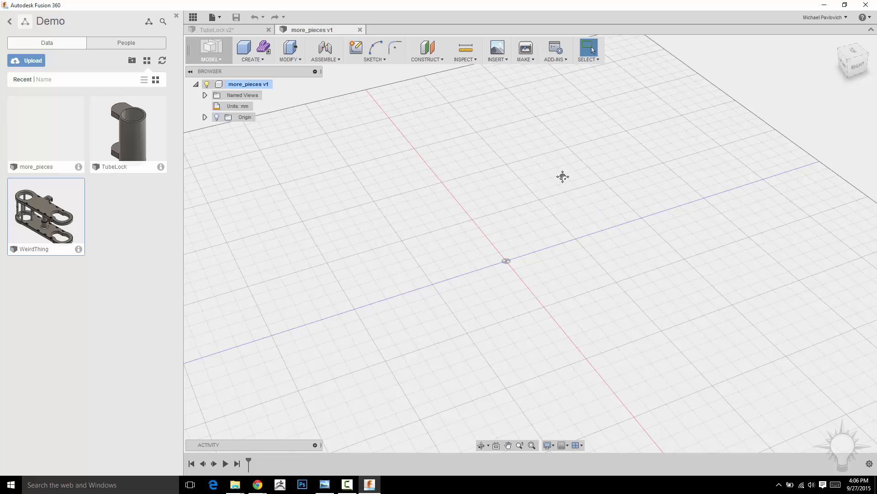
pyautogui.keyDown('shift'); pyautogui.moveTo(563, 192); pyautogui.dragTo(544, 185, button='middle'); pyautogui.keyUp('shift')
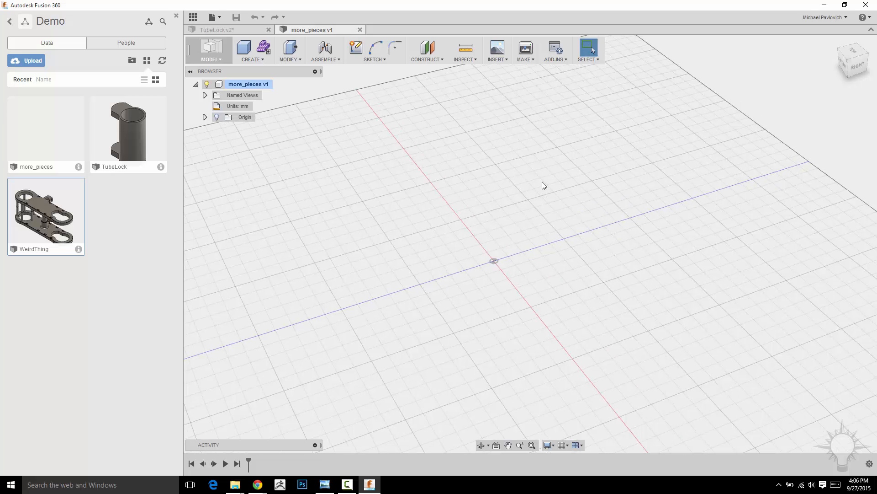
# Attach the photo of the metal flange plates as a canvas on the horizontal origin plane and look at it from the top
pyautogui.click(497, 62)
pyautogui.click(503, 80)
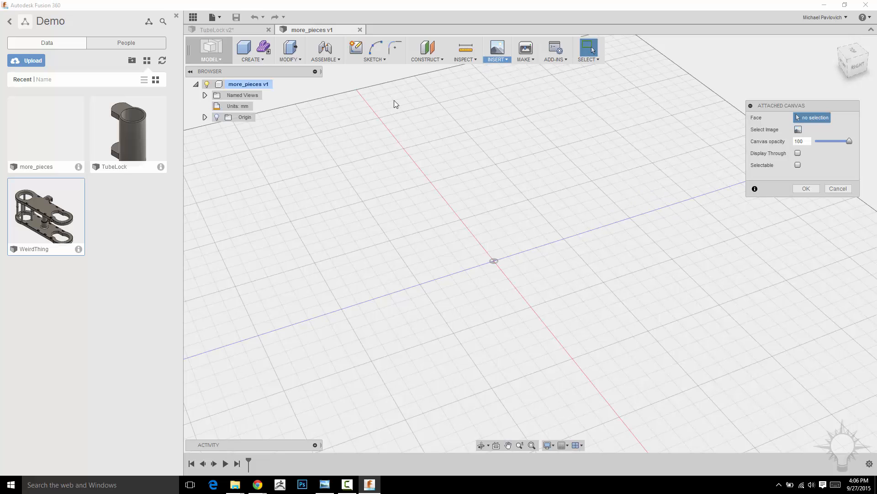
pyautogui.click(478, 243)
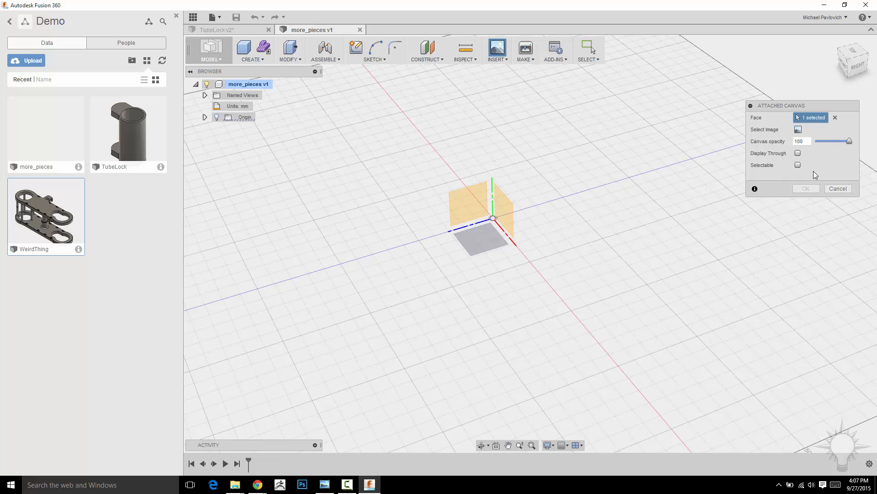
pyautogui.click(798, 130)
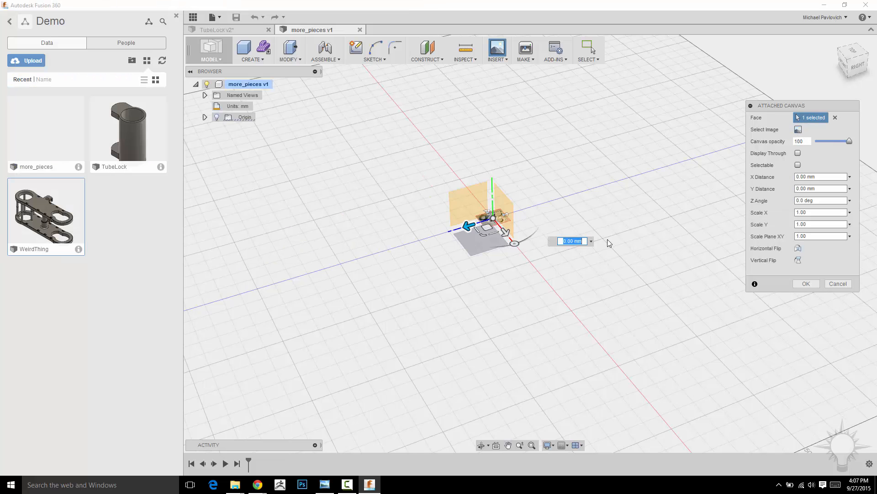
pyautogui.click(845, 58)
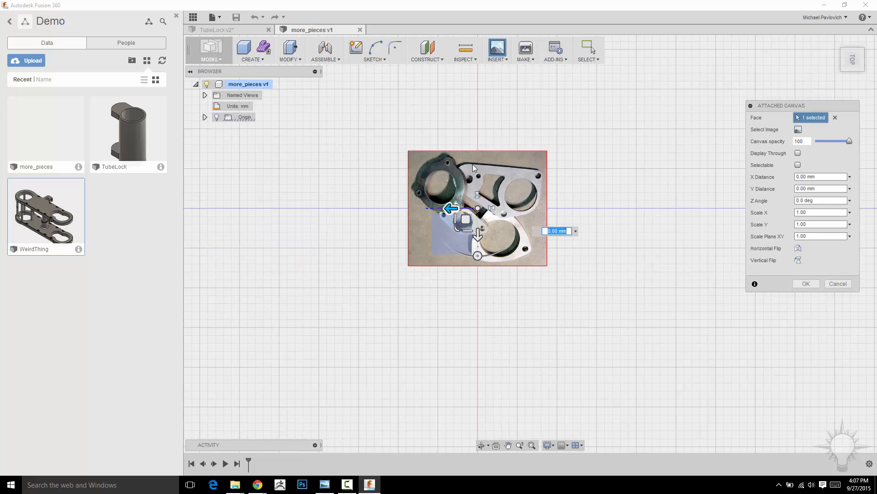
# Enlarge the canvas image, rotate it 15 degrees, shift it about 2.47 mm in X and 1.66 mm in Y, and accept the placement
pyautogui.moveTo(467, 226); pyautogui.dragTo(451, 275)
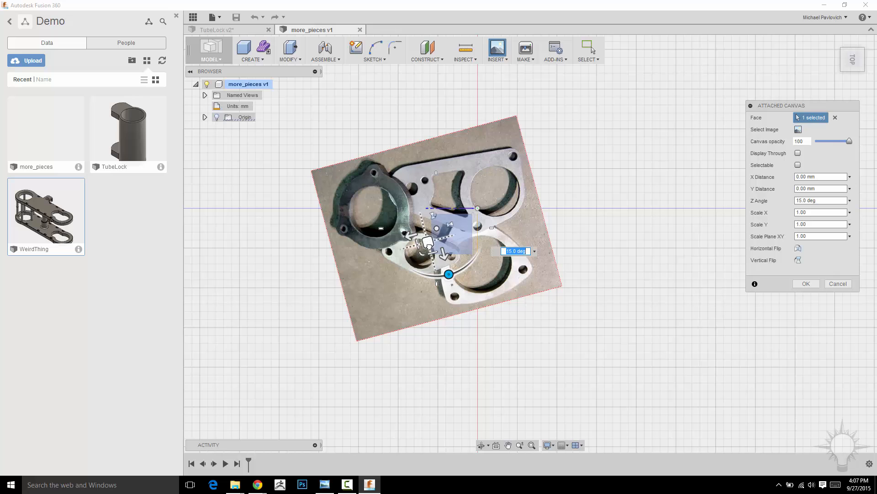
pyautogui.moveTo(429, 243); pyautogui.dragTo(417, 257)
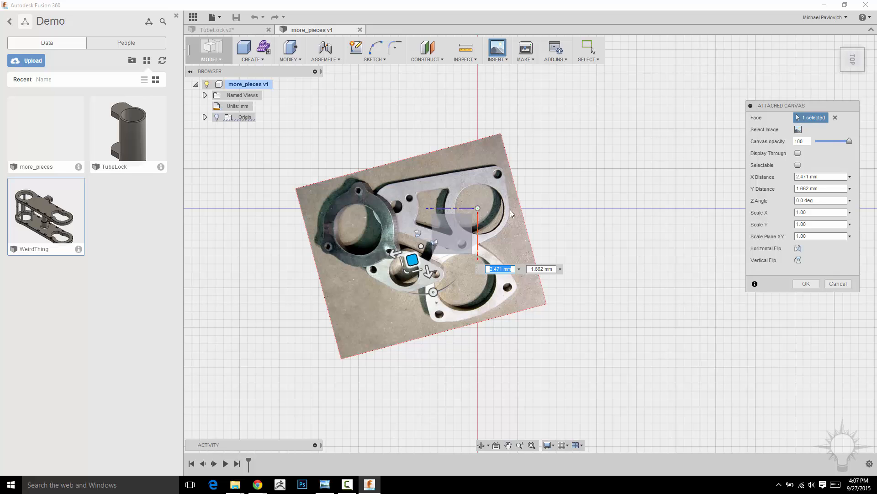
pyautogui.scroll(3, 556, 212)
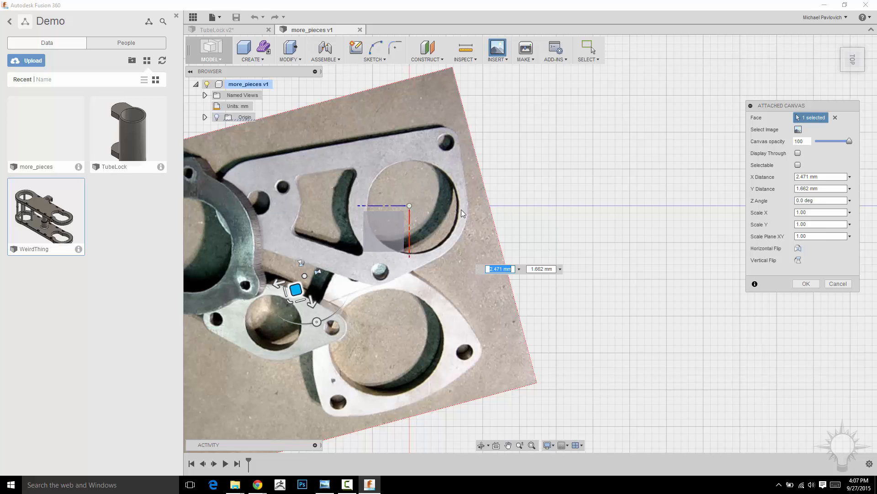
pyautogui.scroll(-3, 602, 180)
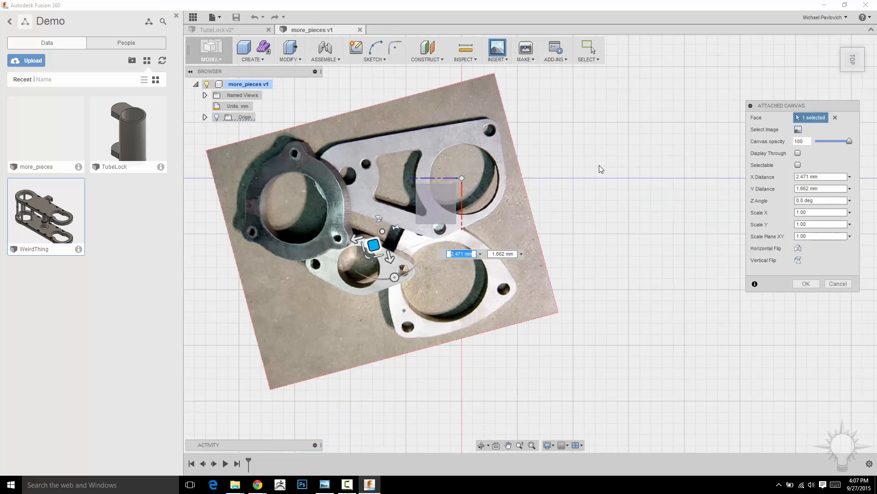
pyautogui.click(806, 284)
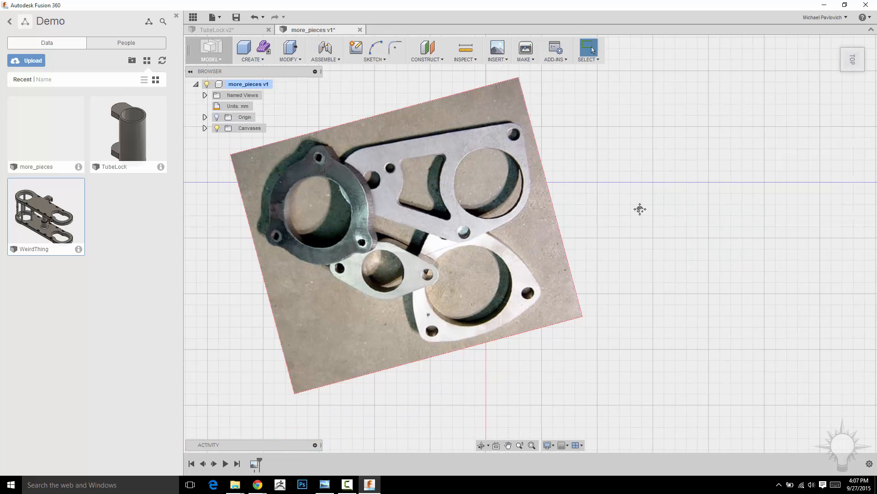
pyautogui.press('Escape')
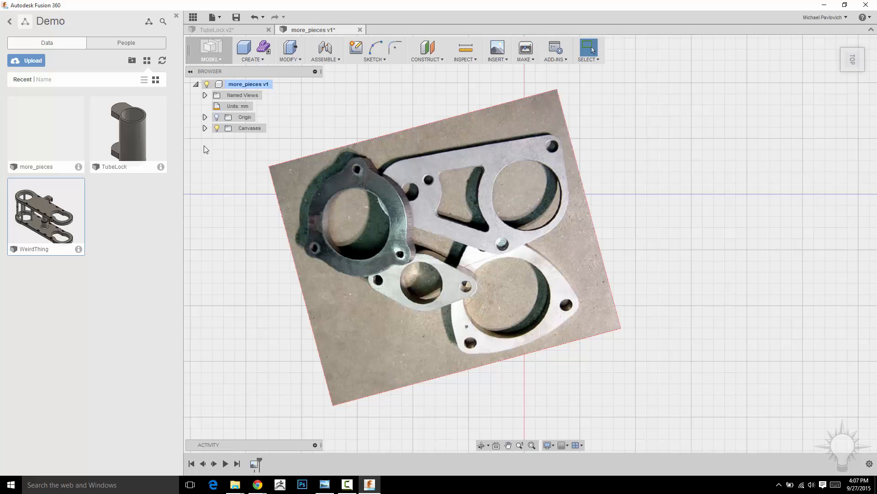
# Calibrate the canvas by picking two points across the upper plate's large hole and setting the distance to 110.7 mm
pyautogui.click(205, 128)
pyautogui.click(247, 139)
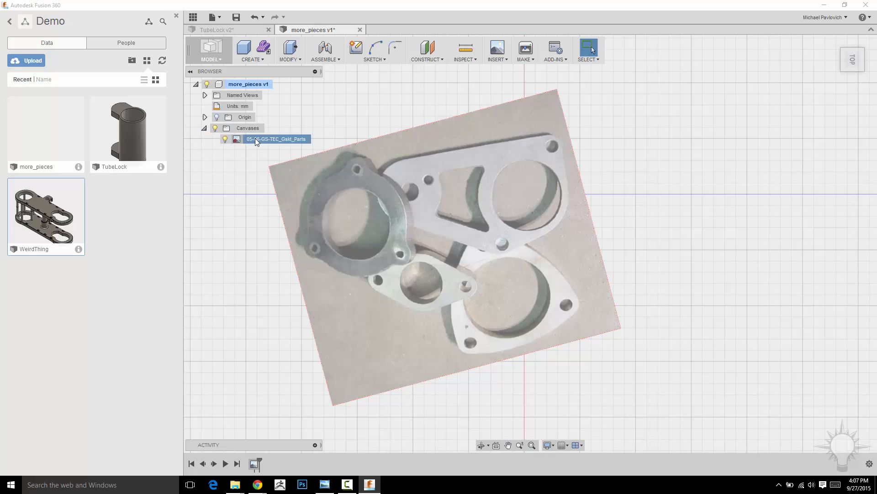
pyautogui.rightClick(255, 139)
pyautogui.click(278, 161)
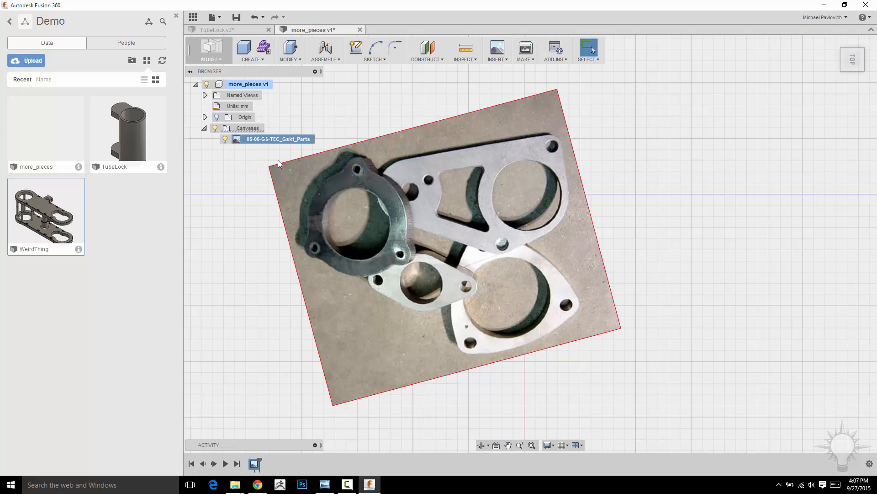
pyautogui.click(493, 194)
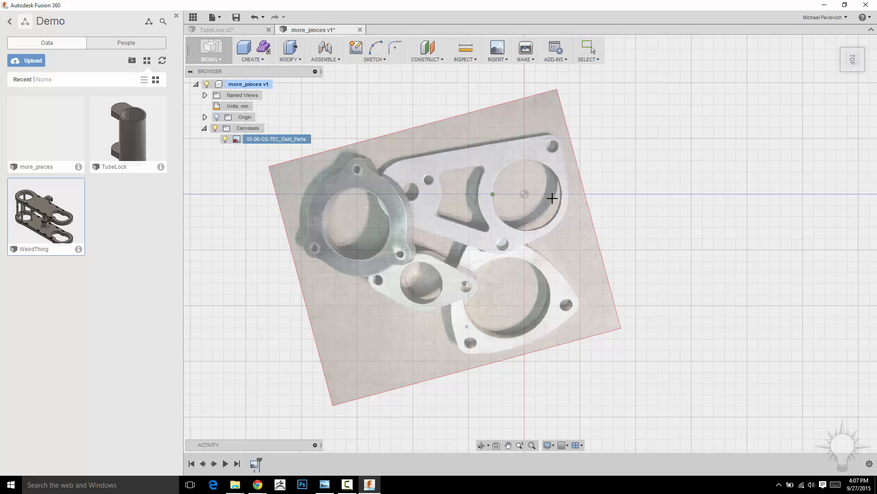
pyautogui.click(561, 199)
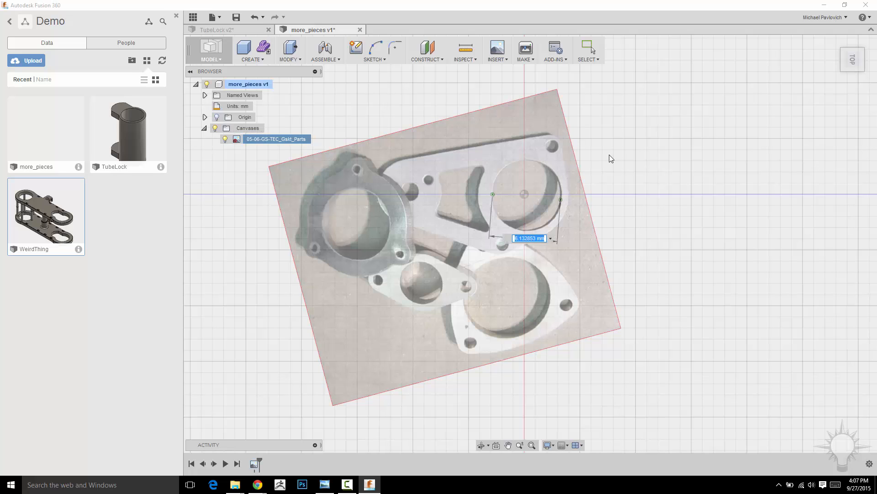
pyautogui.write('110.7')
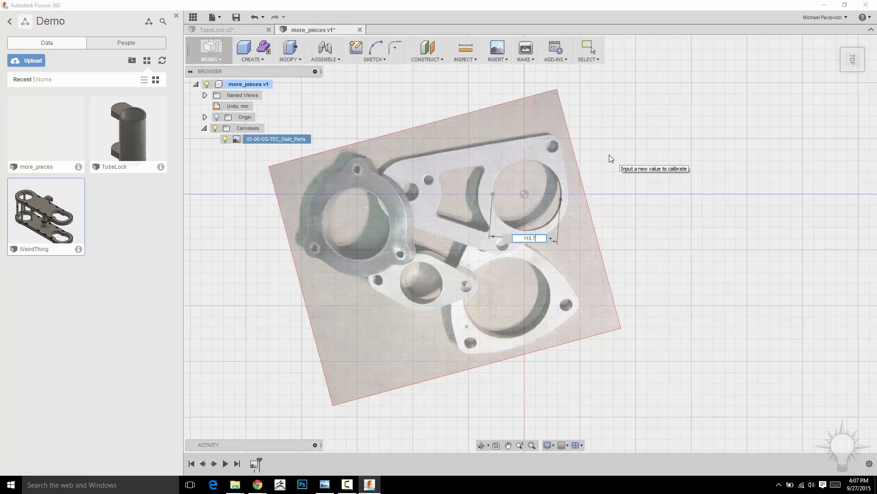
pyautogui.press('Return')
# Move the canvas about 124.89 mm in X and 94.11 mm in Y, rotate it 5 degrees, and accept the edit
pyautogui.scroll(-10, 609, 154)
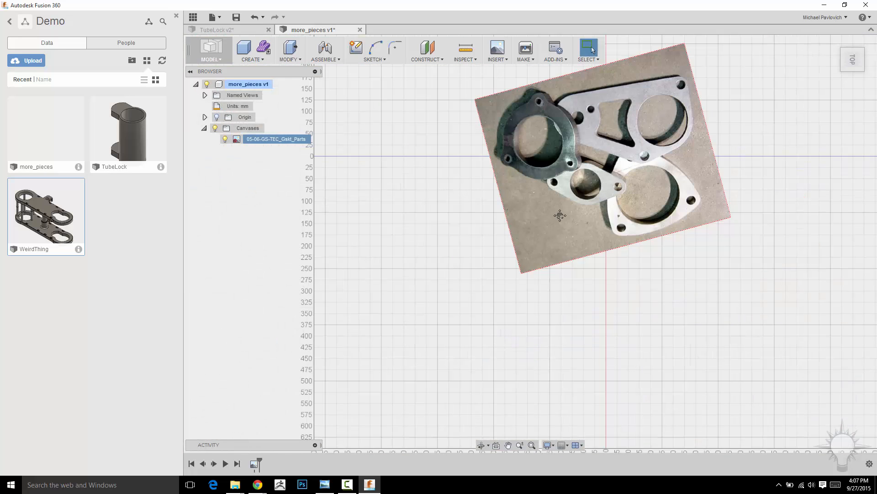
pyautogui.moveTo(559, 215); pyautogui.dragTo(534, 248, button='middle')
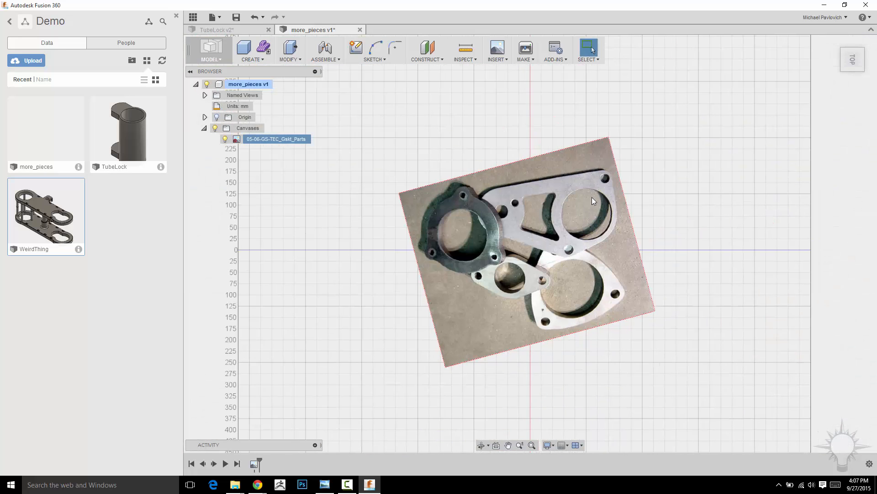
pyautogui.scroll(3, 640, 218)
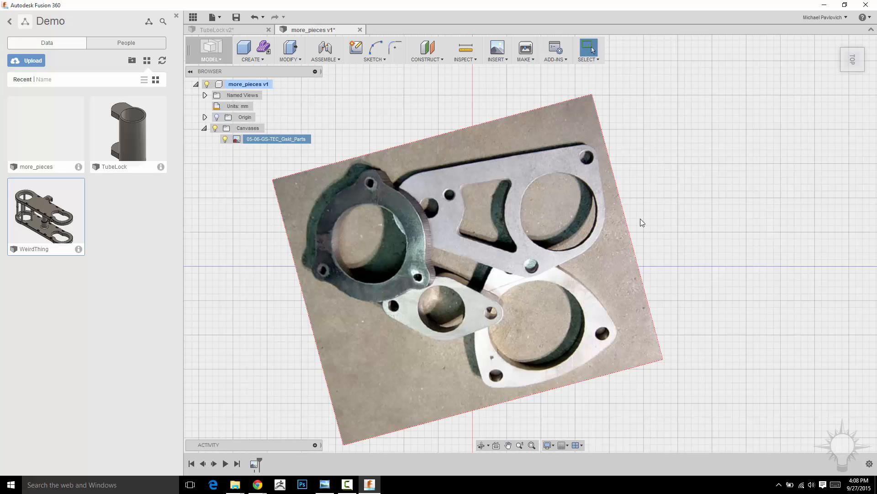
pyautogui.moveTo(649, 153); pyautogui.dragTo(614, 176, button='middle')
pyautogui.moveTo(652, 223); pyautogui.dragTo(678, 200, button='middle')
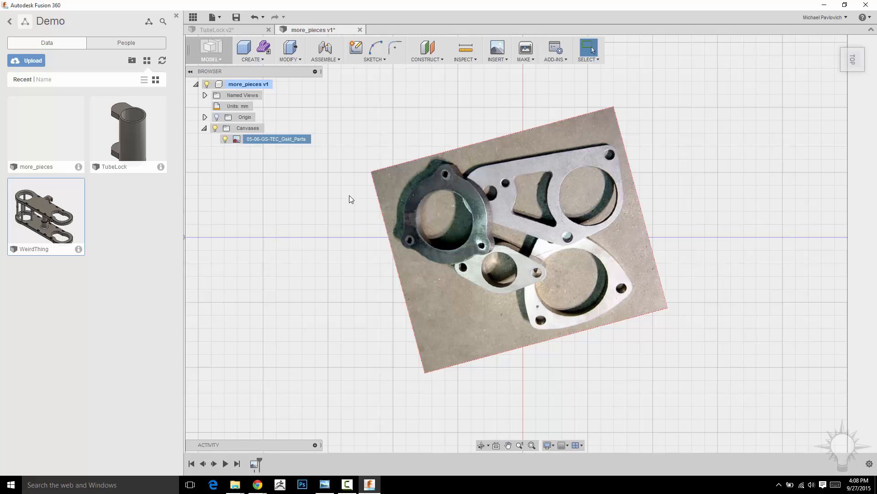
pyautogui.rightClick(283, 140)
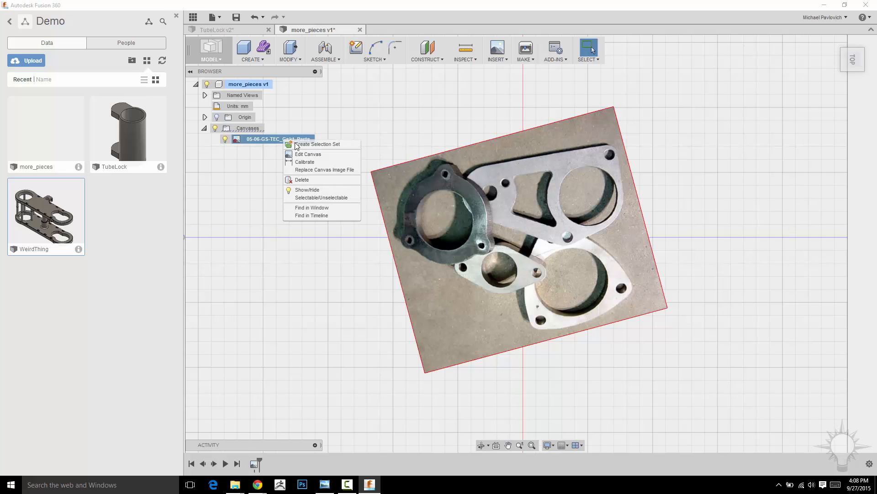
pyautogui.click(297, 155)
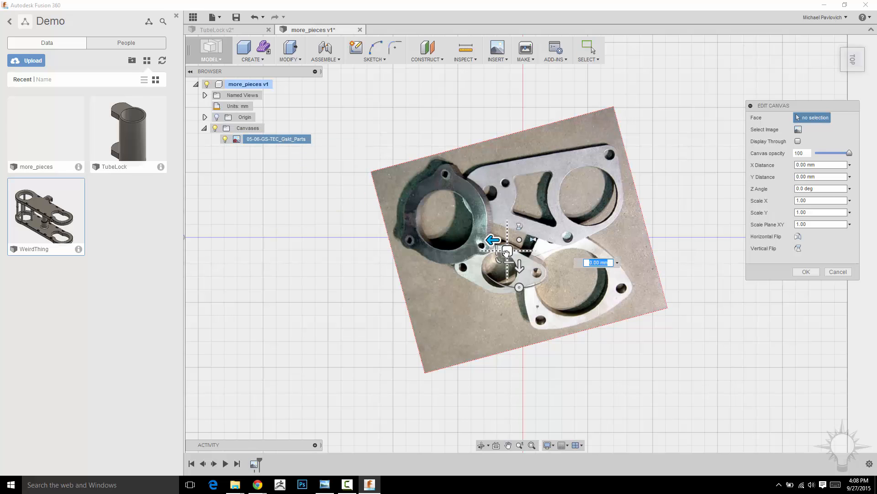
pyautogui.moveTo(507, 282); pyautogui.dragTo(421, 276)
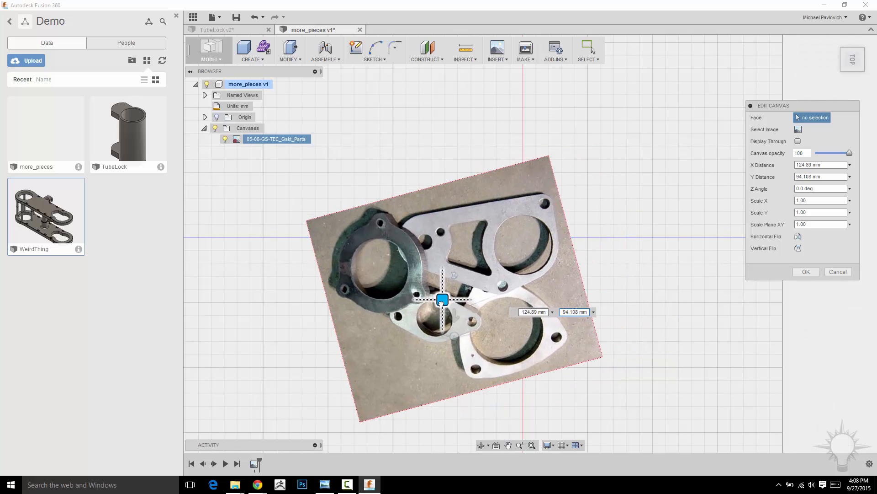
pyautogui.moveTo(454, 337); pyautogui.dragTo(459, 337)
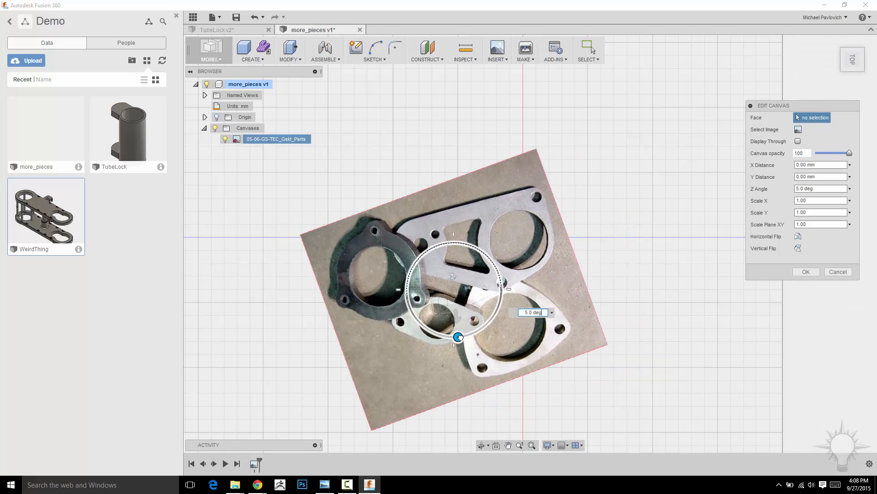
pyautogui.click(814, 271)
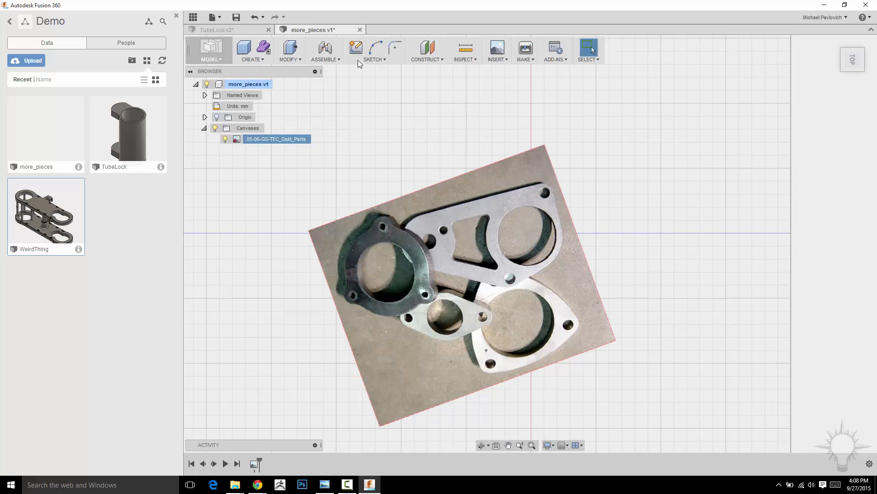
# Start a sketch on the horizontal origin plane
pyautogui.click(358, 59)
pyautogui.click(503, 261)
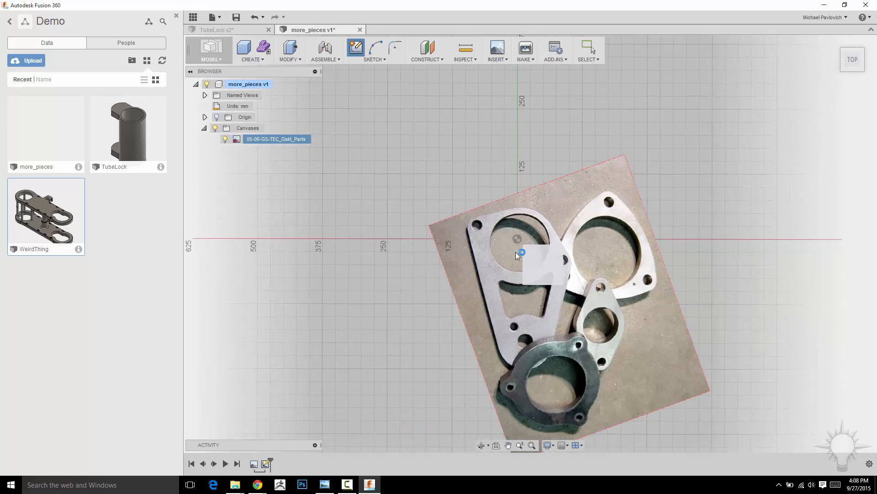
pyautogui.scroll(3, 504, 187)
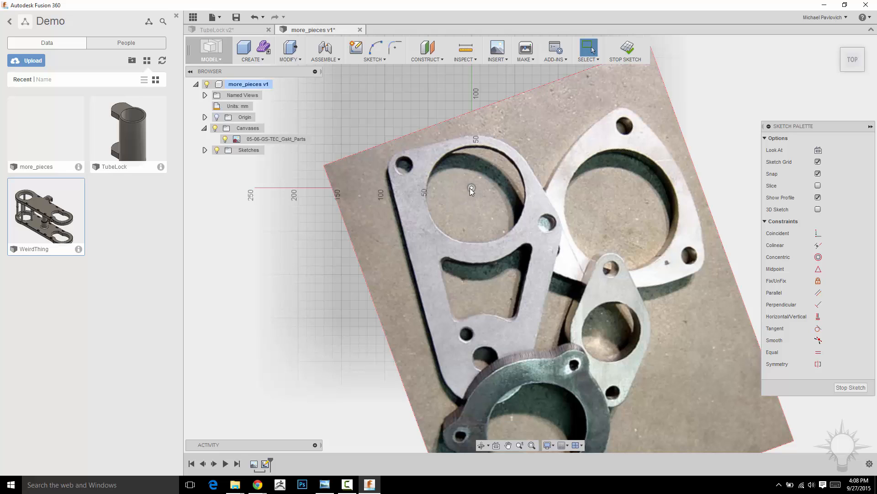
# Edit the canvas to shift it slightly, placing the long plate's large hole around the sketch origin, and accept
pyautogui.click(250, 139)
pyautogui.rightClick(251, 139)
pyautogui.click(273, 156)
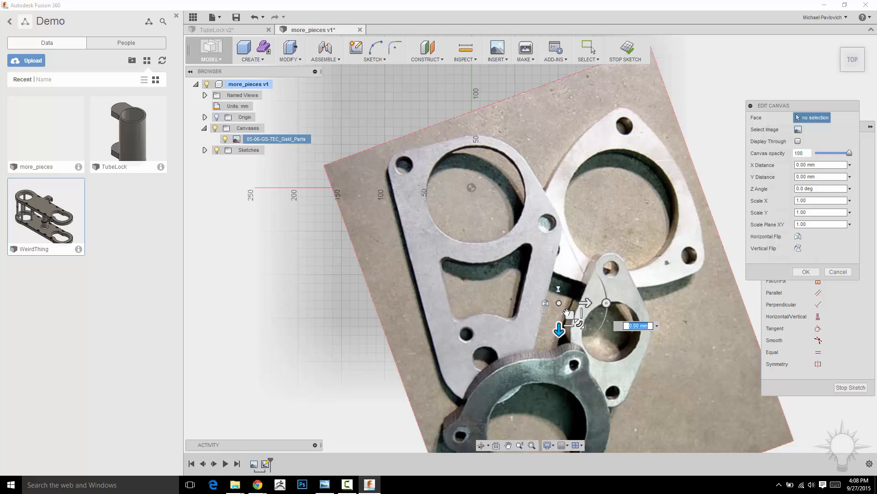
pyautogui.moveTo(570, 315); pyautogui.dragTo(561, 303)
pyautogui.click(817, 274)
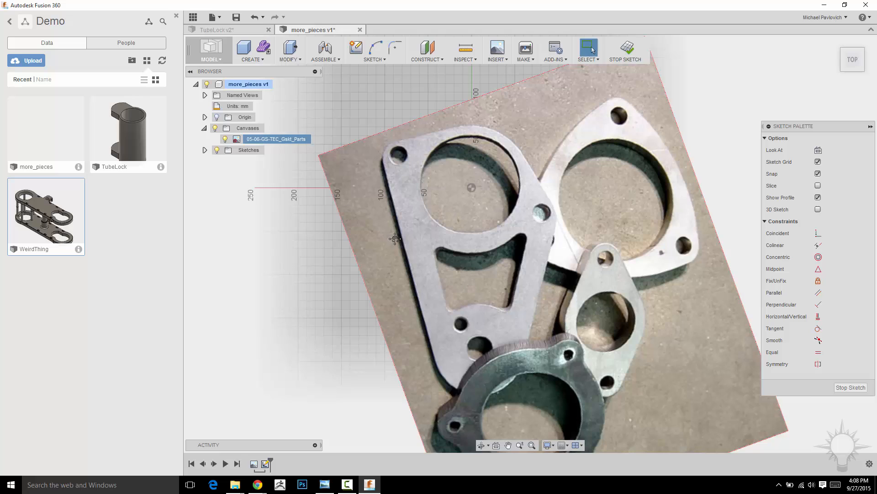
# Draw a 110.7 mm diameter circle centred on the origin over the long plate's large hole
pyautogui.moveTo(370, 162)
pyautogui.mouseDown(button='middle')
pyautogui.moveTo(393, 209)
pyautogui.moveTo(388, 188)
pyautogui.mouseUp(button='middle')
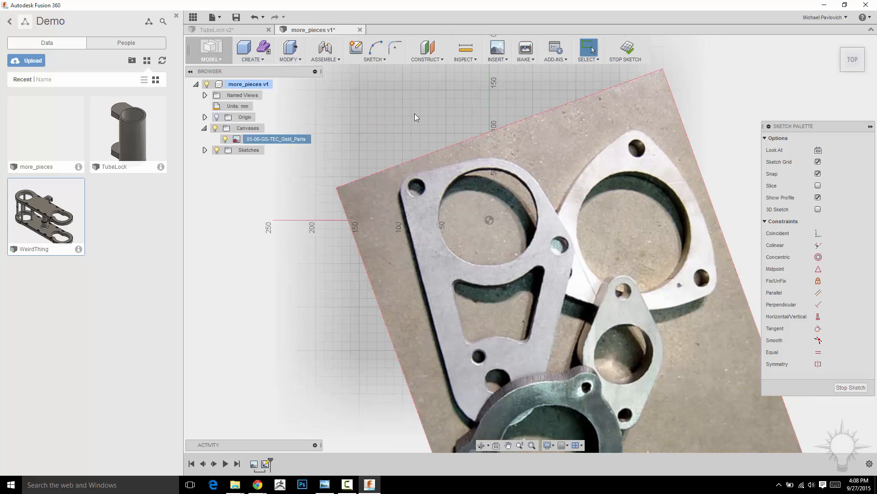
pyautogui.press('c')
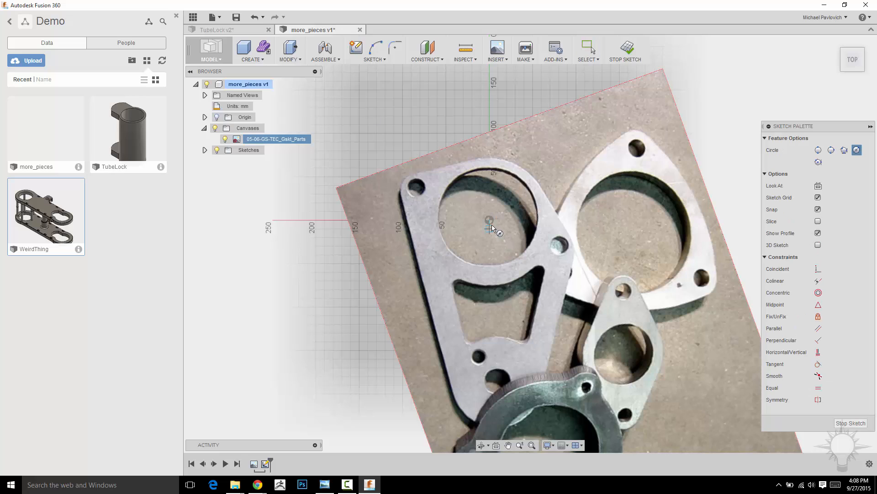
pyautogui.click(489, 221)
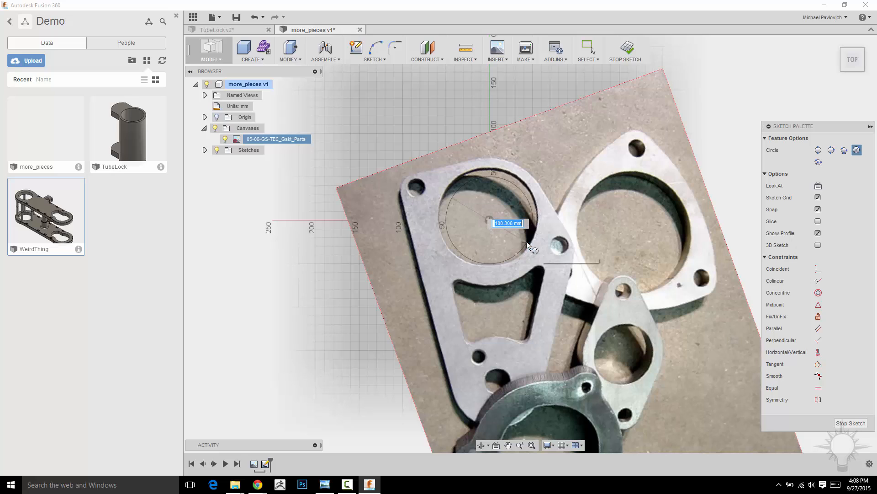
pyautogui.write('110.')
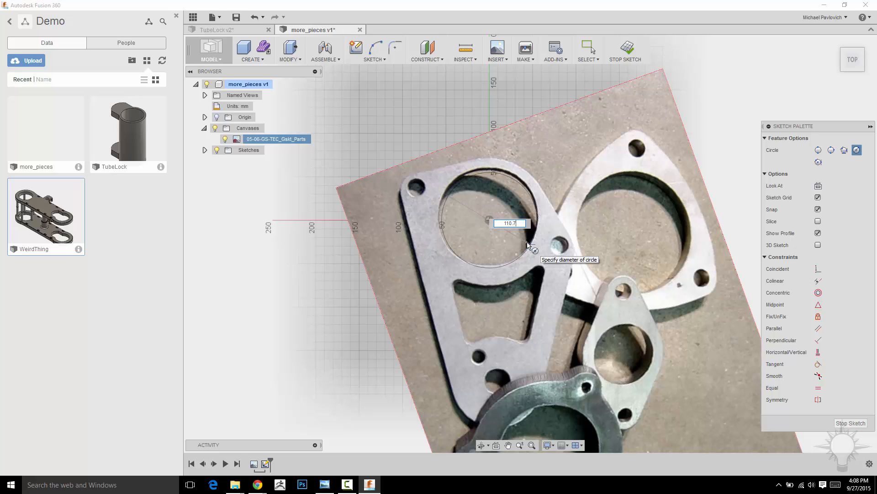
pyautogui.write('7')
pyautogui.press('Return')
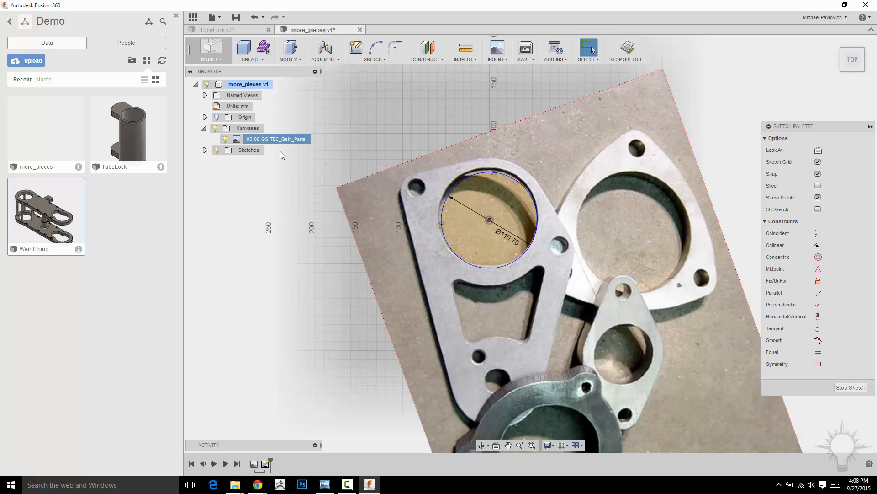
# Nudge the canvas about 4.21 mm in X and 1.58 mm in Y to match the large hole to the circle, and accept
pyautogui.rightClick(266, 142)
pyautogui.click(285, 156)
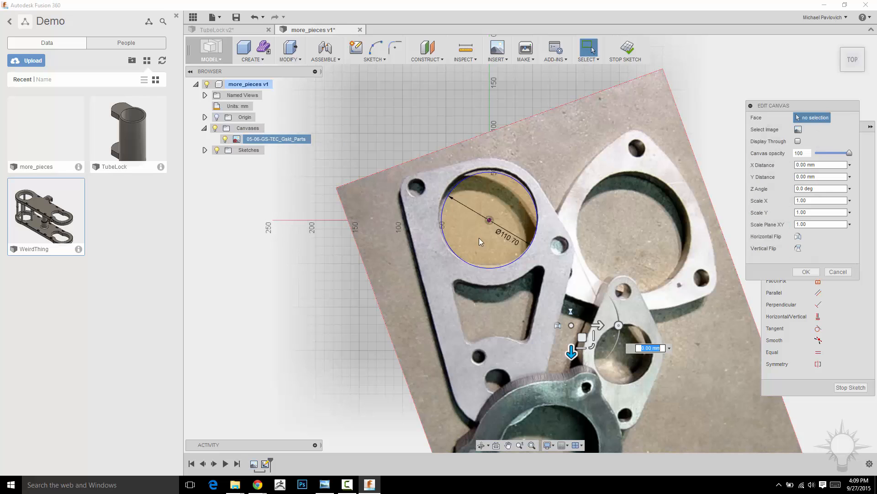
pyautogui.moveTo(584, 338); pyautogui.dragTo(584, 342)
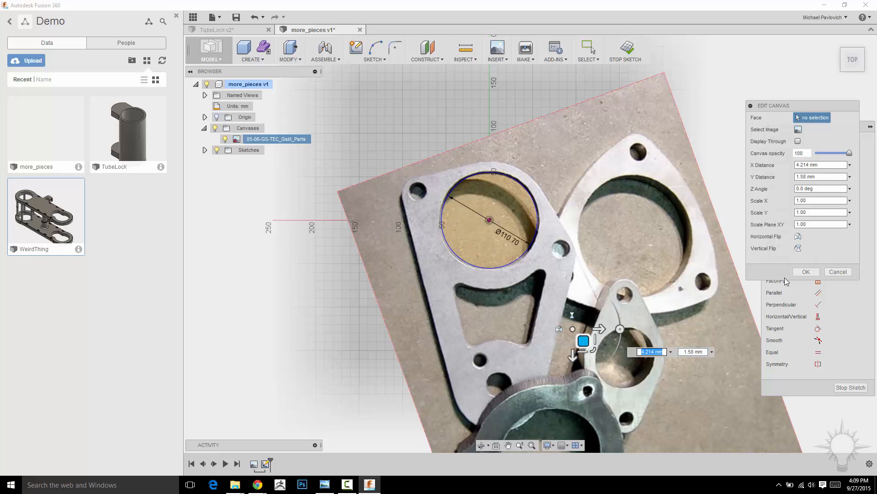
pyautogui.click(806, 271)
# Draw a circle over the partly covered round hole at the narrow end of the long plate
pyautogui.scroll(-2, 646, 213)
pyautogui.moveTo(663, 216); pyautogui.dragTo(624, 149, button='middle')
pyautogui.moveTo(691, 173); pyautogui.dragTo(691, 196, button='middle')
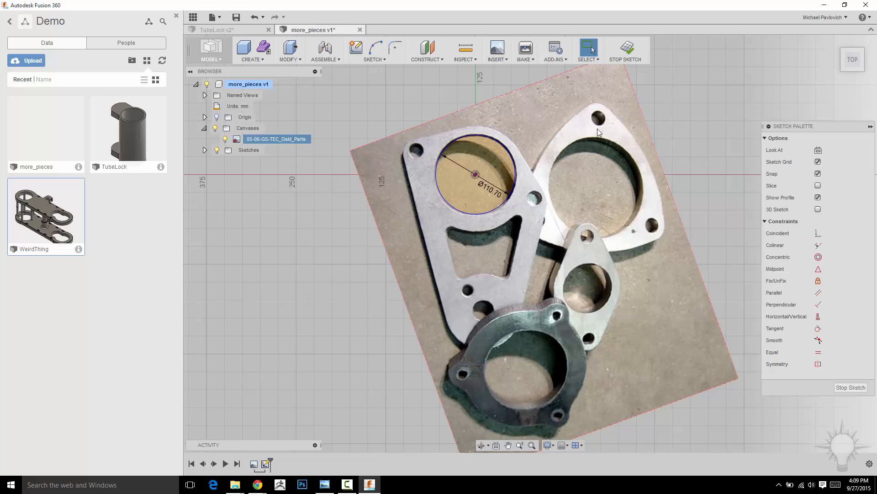
pyautogui.moveTo(593, 168); pyautogui.dragTo(593, 140, button='middle')
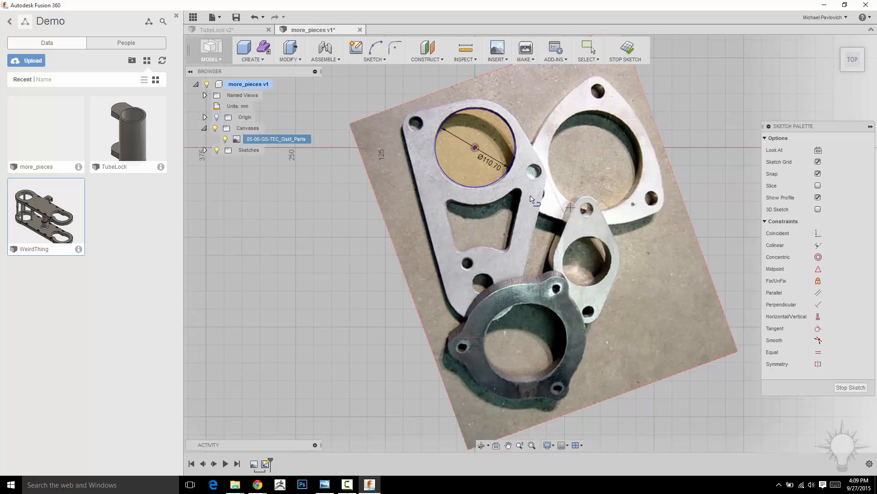
pyautogui.press('c')
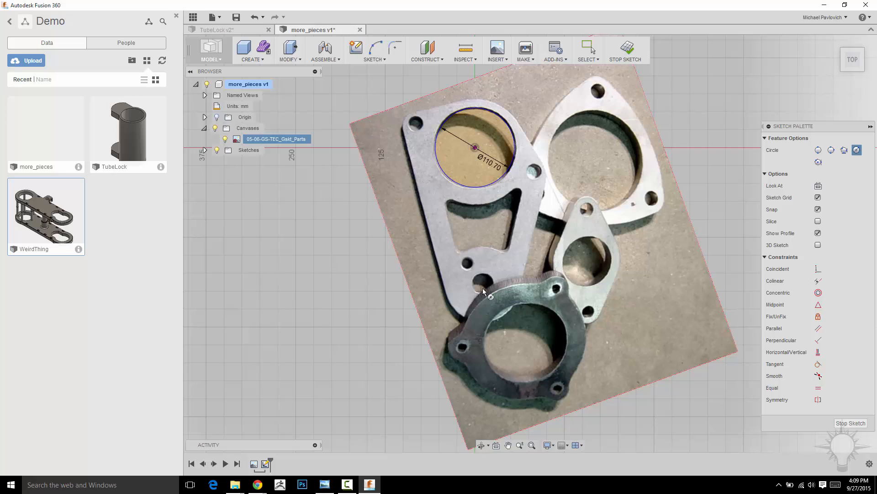
pyautogui.click(483, 284)
pyautogui.click(494, 292)
# Offset the narrow-end hole's circle outward to match the plate's rounded end
pyautogui.moveTo(572, 235); pyautogui.dragTo(575, 214, button='middle')
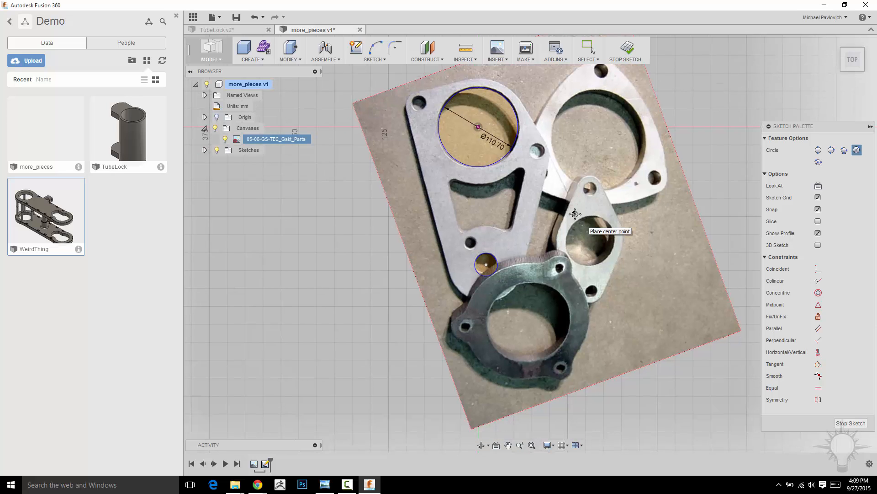
pyautogui.press('o')
pyautogui.click(495, 271)
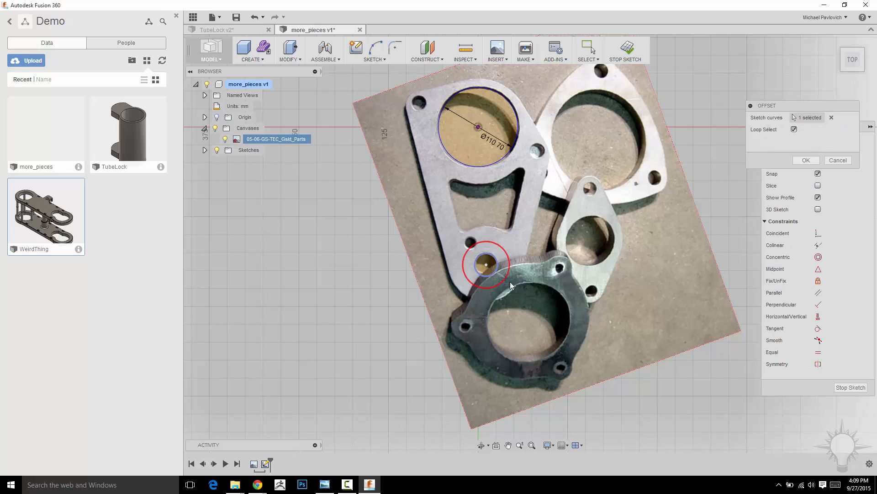
pyautogui.click(514, 288)
# Offset the 110.7 mm circle outward twice, first beyond the plate's upper rim and then by about 11.8 mm
pyautogui.moveTo(581, 203); pyautogui.dragTo(590, 256, button='middle')
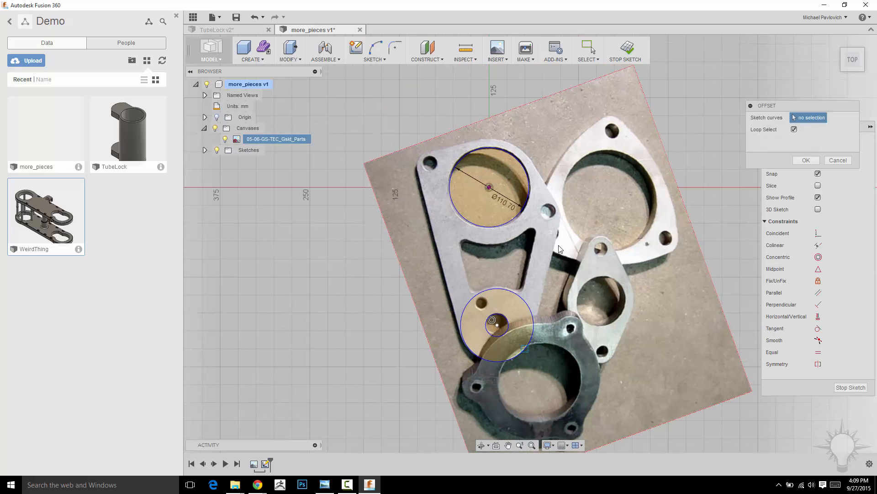
pyautogui.click(504, 226)
pyautogui.click(509, 242)
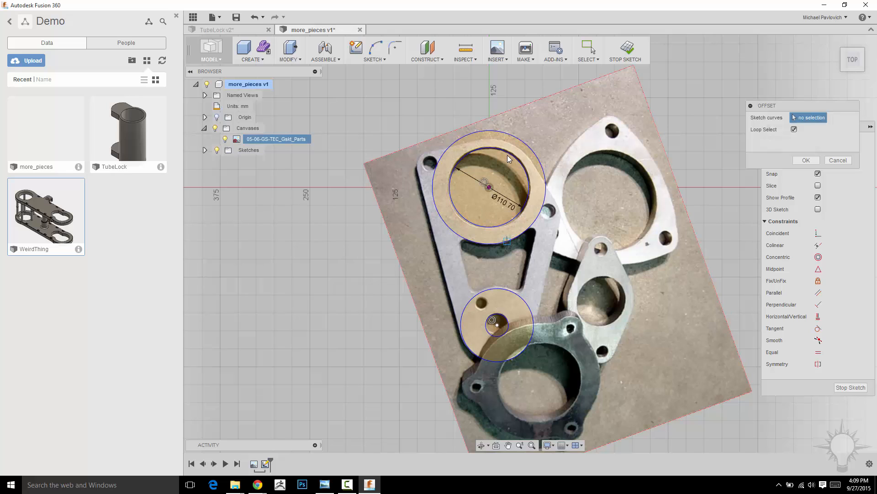
pyautogui.click(529, 175)
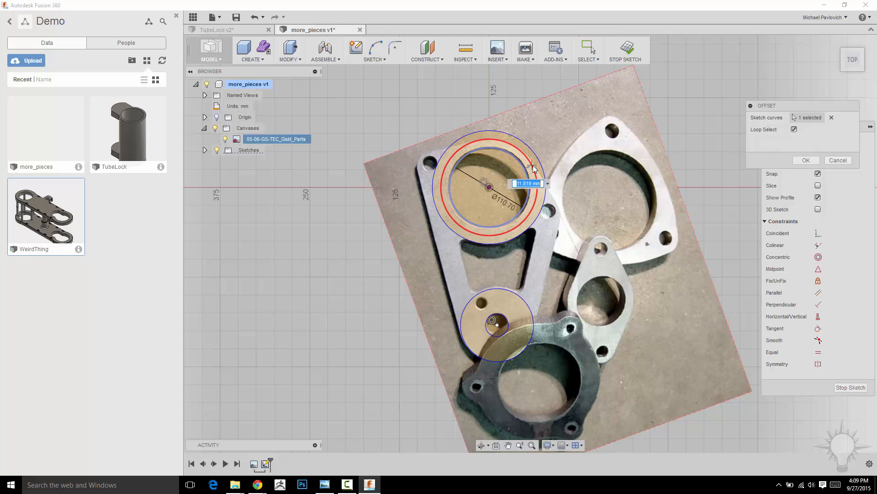
pyautogui.click(533, 169)
# Draw a circle over the small bolt hole beside the large hole, on the side facing the triangular flange
pyautogui.press('c')
pyautogui.scroll(3, 603, 208)
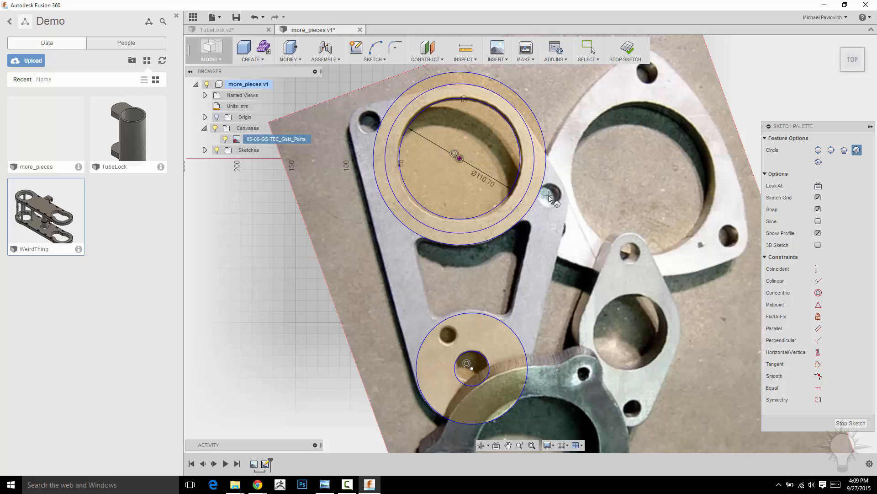
pyautogui.click(549, 195)
pyautogui.click(557, 202)
pyautogui.moveTo(640, 177); pyautogui.dragTo(687, 195, button='middle')
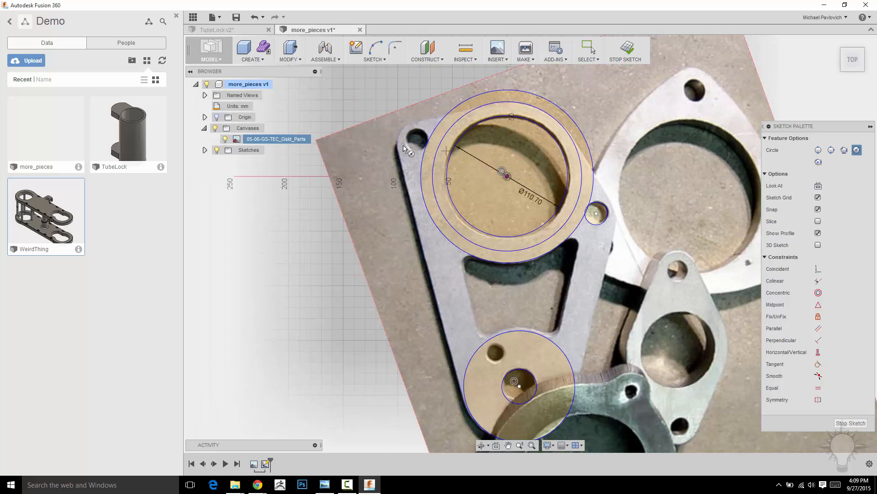
# Draw a circle about 22 mm in diameter over the bolt hole at the plate's corner, opposite the triangular flange
pyautogui.click(416, 140)
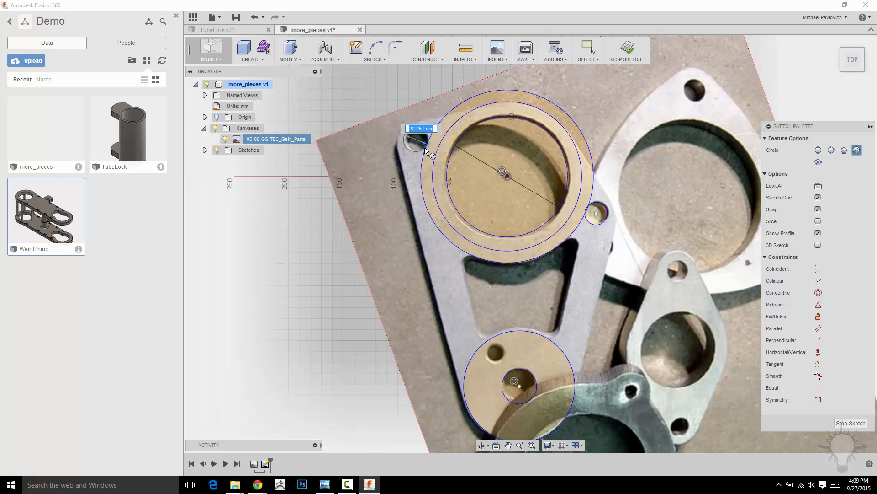
pyautogui.click(419, 127)
pyautogui.scroll(-2, 623, 177)
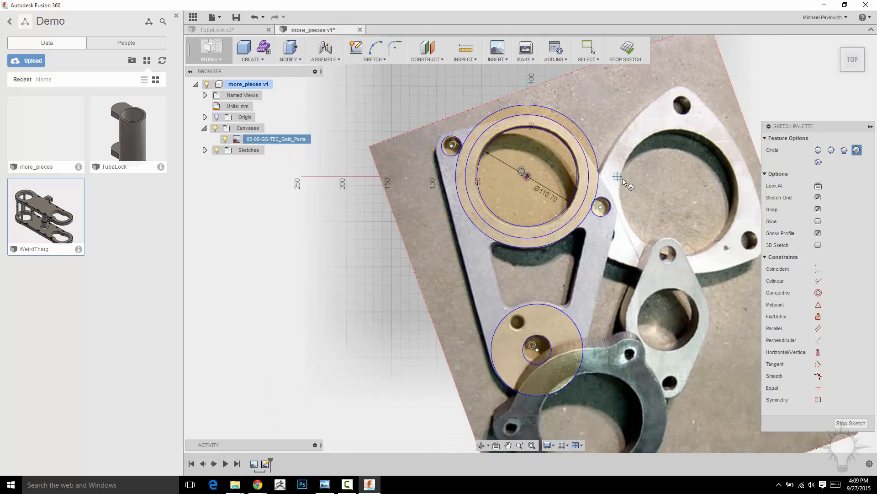
pyautogui.moveTo(654, 184); pyautogui.dragTo(602, 189, button='middle')
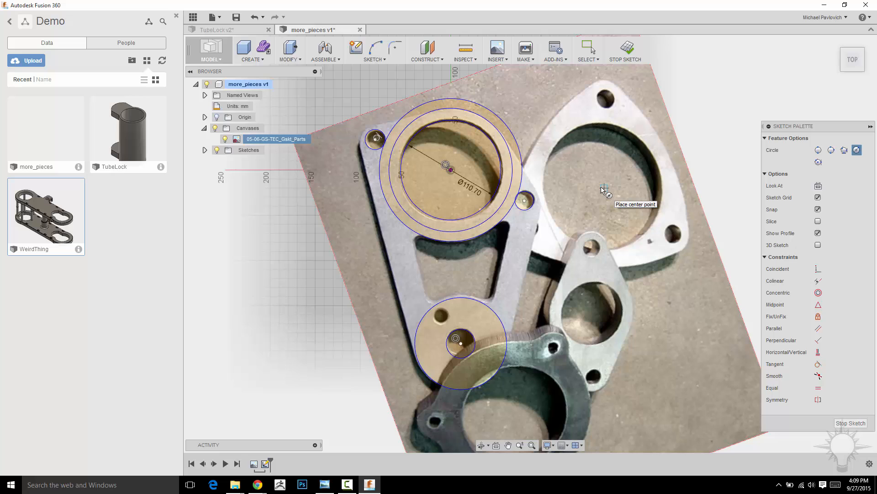
# Offset both small bolt-hole circles outward to match the plate's rounded corners
pyautogui.press('o')
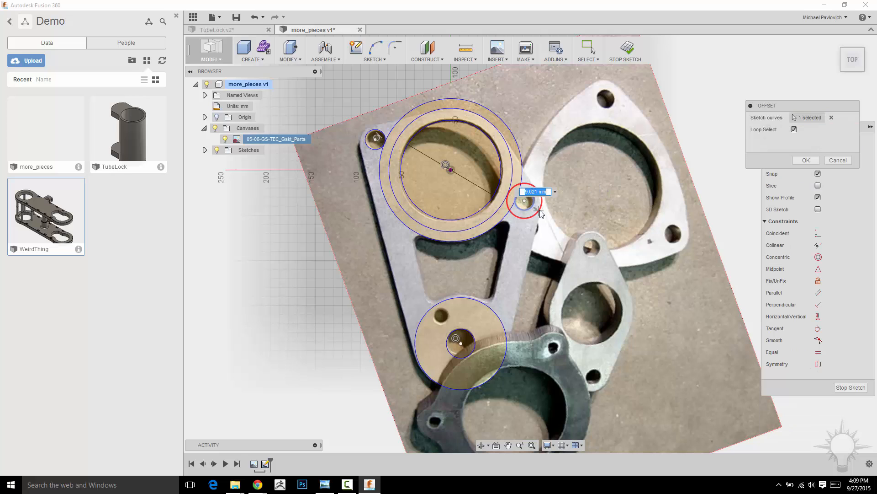
pyautogui.click(530, 203)
pyautogui.click(360, 133)
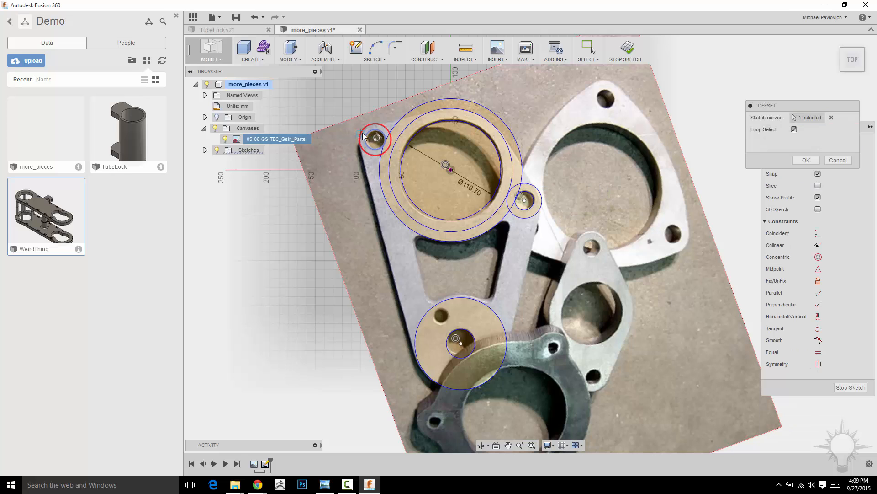
pyautogui.moveTo(624, 269); pyautogui.dragTo(612, 281, button='middle')
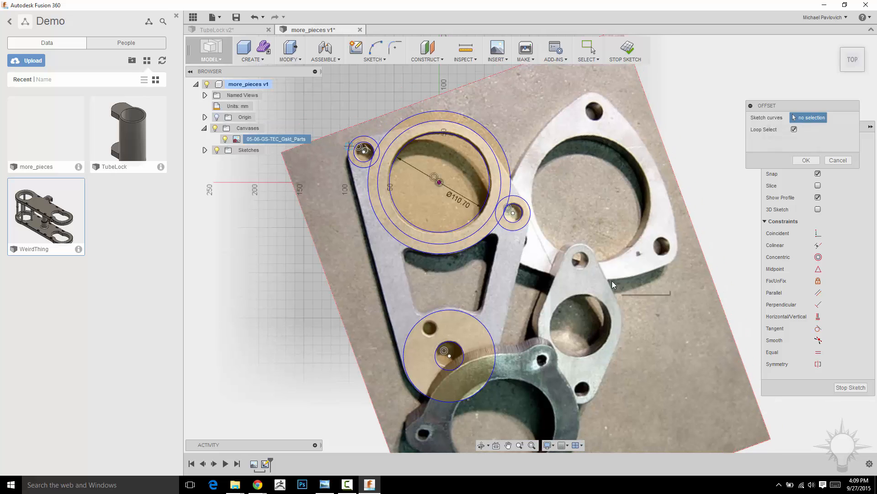
pyautogui.press('Escape')
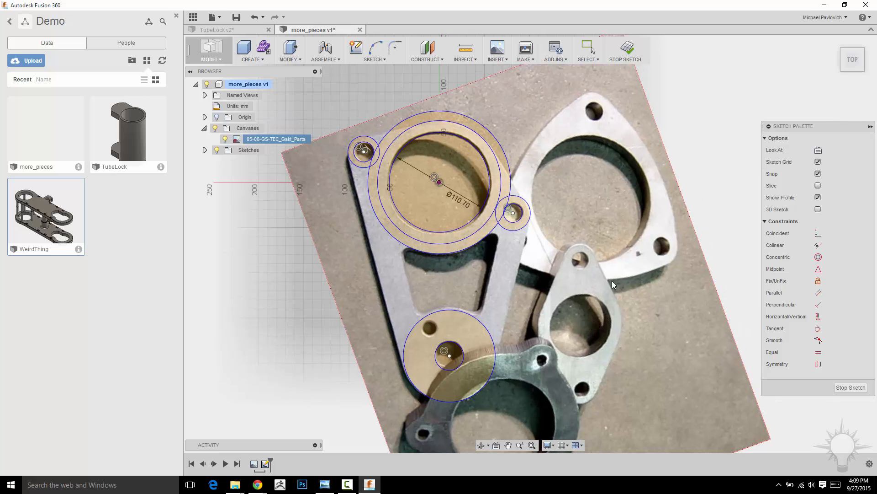
# Draw outline lines from the large outer ring to the bolt-hole ring facing the triangular flange, and from that ring to the narrow-end circle
pyautogui.click(435, 122)
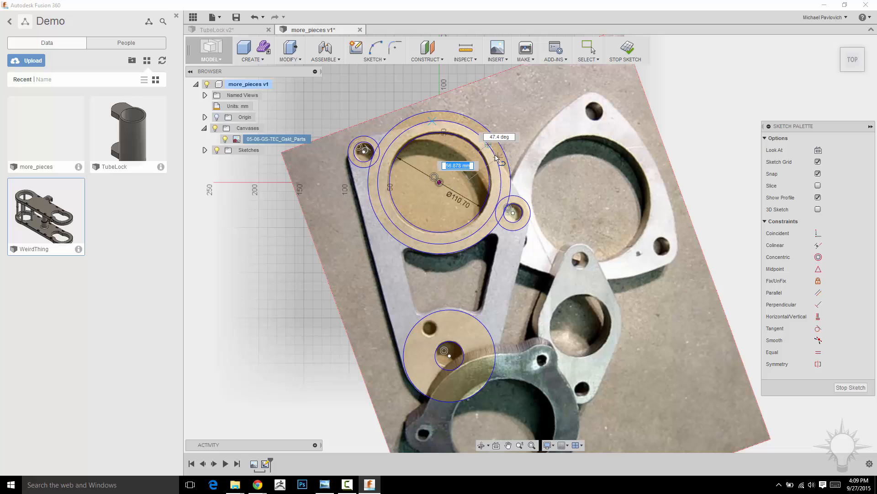
pyautogui.click(528, 205)
pyautogui.moveTo(561, 249); pyautogui.dragTo(557, 230, button='middle')
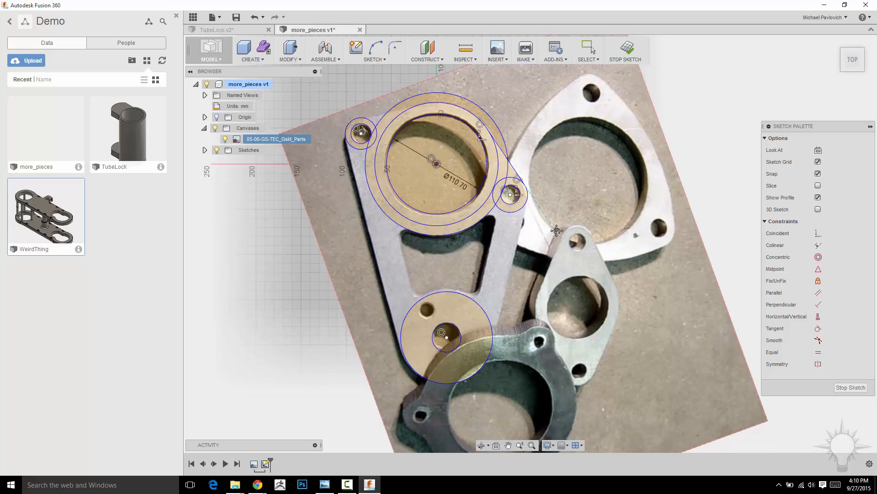
pyautogui.click(529, 196)
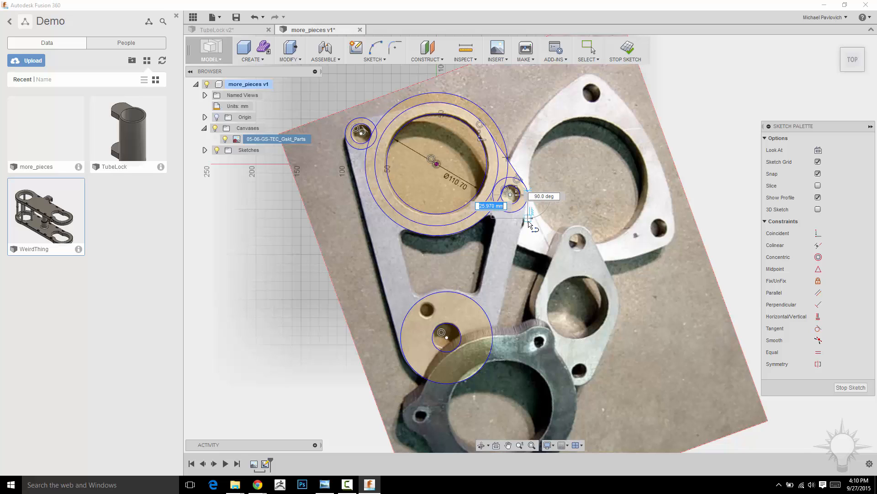
pyautogui.click(491, 355)
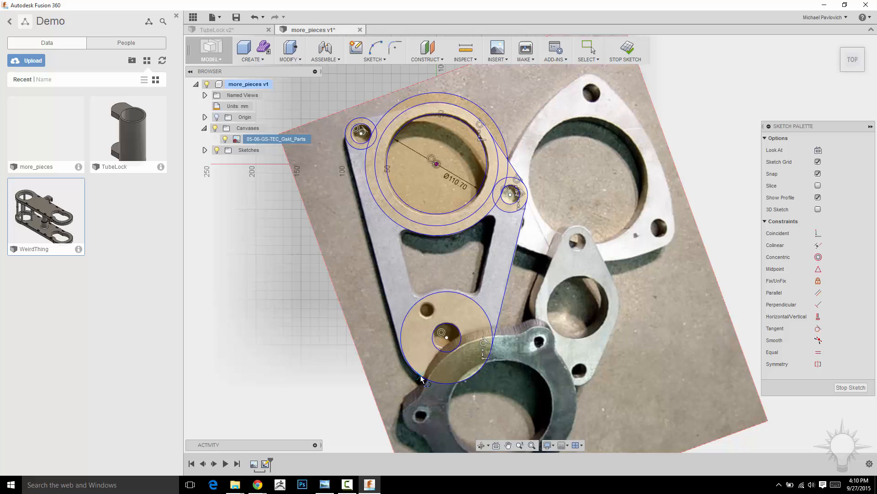
# Draw the opposite long edge, about 243 mm, from the narrow-end circle to the corner bolt-hole ring, and connect that ring to the large ring
pyautogui.click(401, 348)
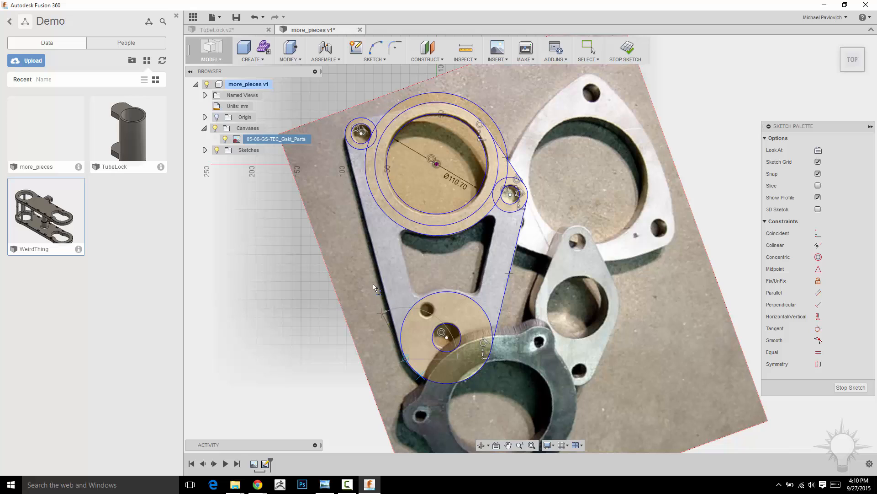
pyautogui.click(344, 142)
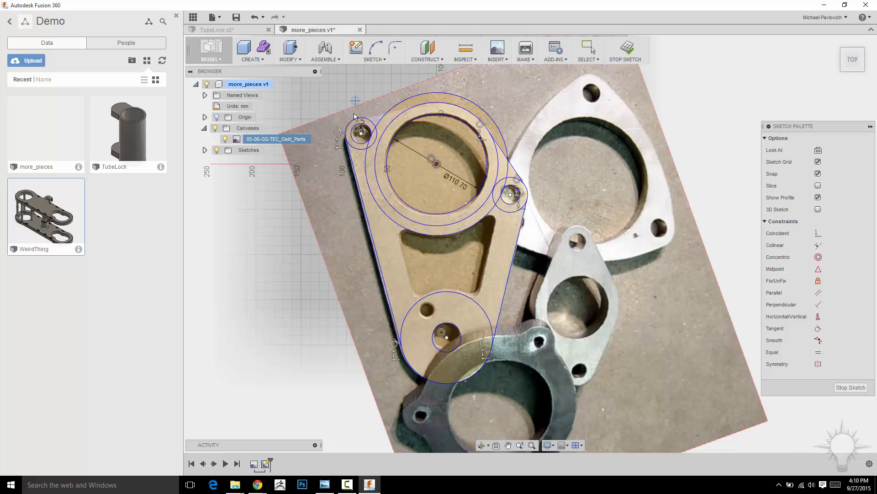
pyautogui.click(348, 130)
pyautogui.click(426, 105)
# Trim the outermost large ring's surplus arcs beyond the plate's upper edge and where it crosses the two bolt-hole rings
pyautogui.press('t')
pyautogui.click(405, 99)
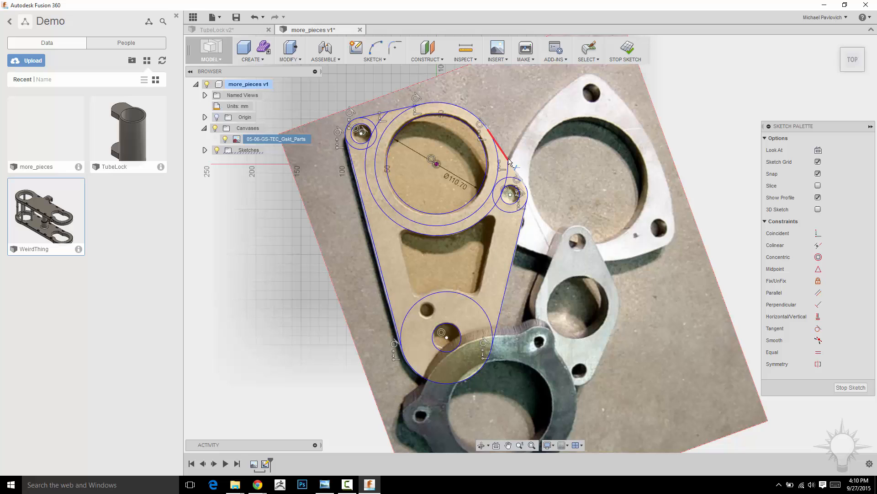
pyautogui.click(509, 173)
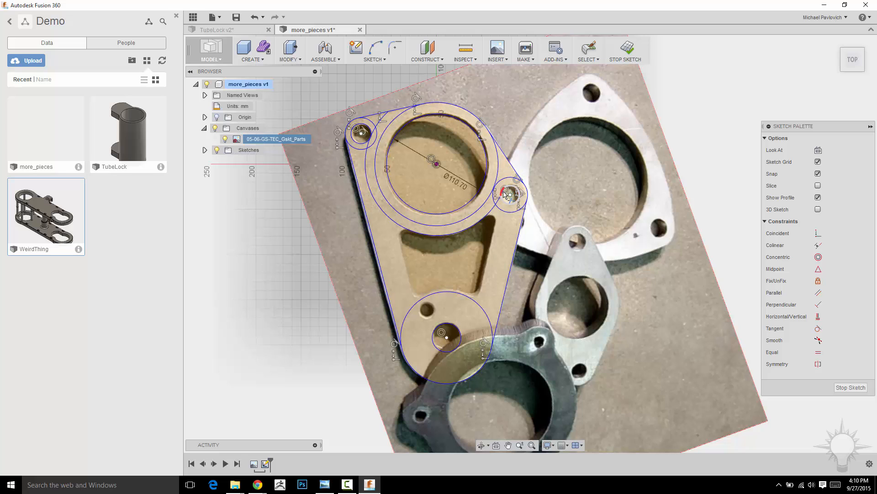
pyautogui.scroll(4, 502, 204)
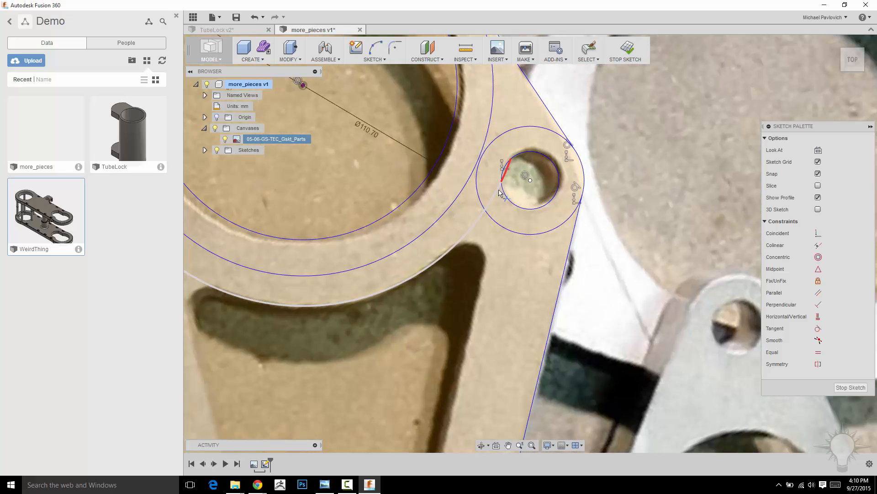
pyautogui.scroll(-5, 501, 193)
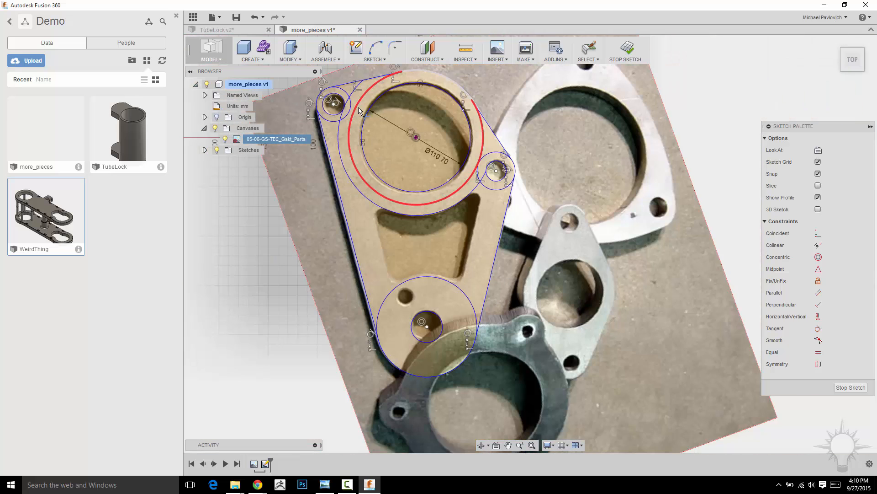
pyautogui.scroll(-2, 360, 111)
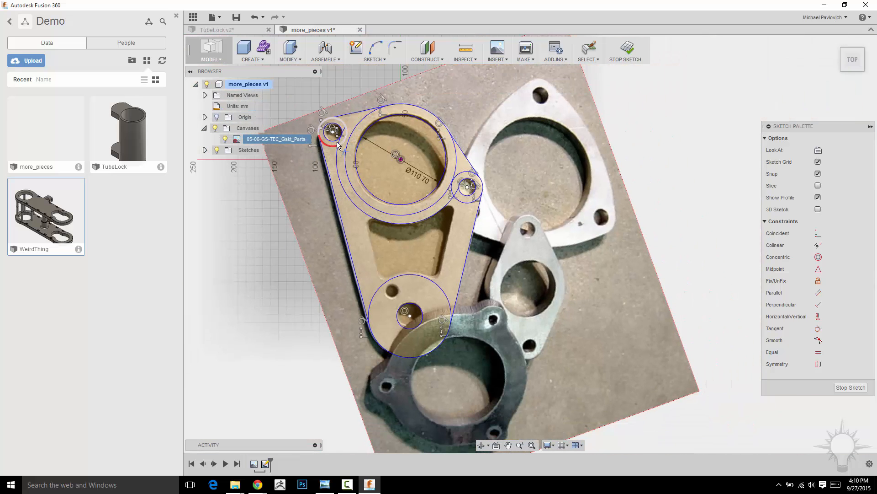
pyautogui.scroll(5, 338, 145)
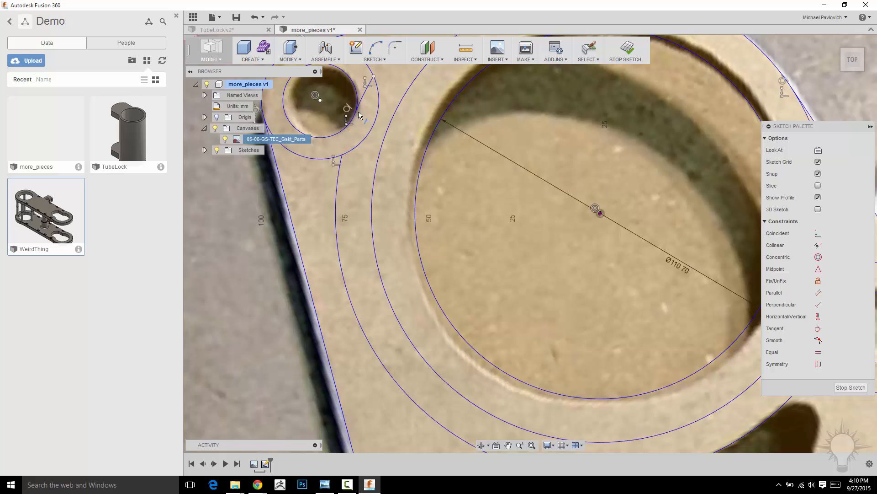
pyautogui.click(367, 92)
pyautogui.scroll(-5, 367, 92)
pyautogui.moveTo(622, 292)
pyautogui.mouseDown(button='middle')
pyautogui.moveTo(635, 233)
pyautogui.moveTo(613, 284)
pyautogui.mouseUp(button='middle')
pyautogui.scroll(-1, 623, 230)
pyautogui.press('Escape')
# Draw lines along both slanted sides of the tapered window, running from the outermost large ring to the narrow-end circle
pyautogui.press('l')
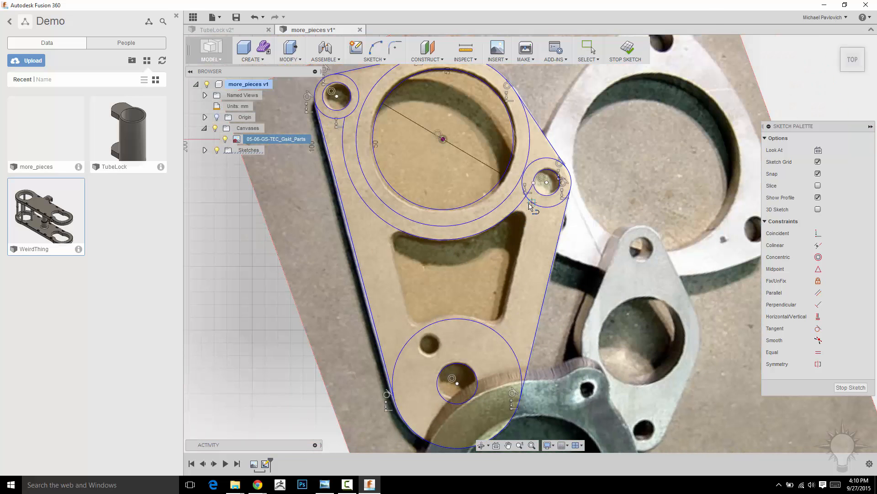
pyautogui.click(530, 205)
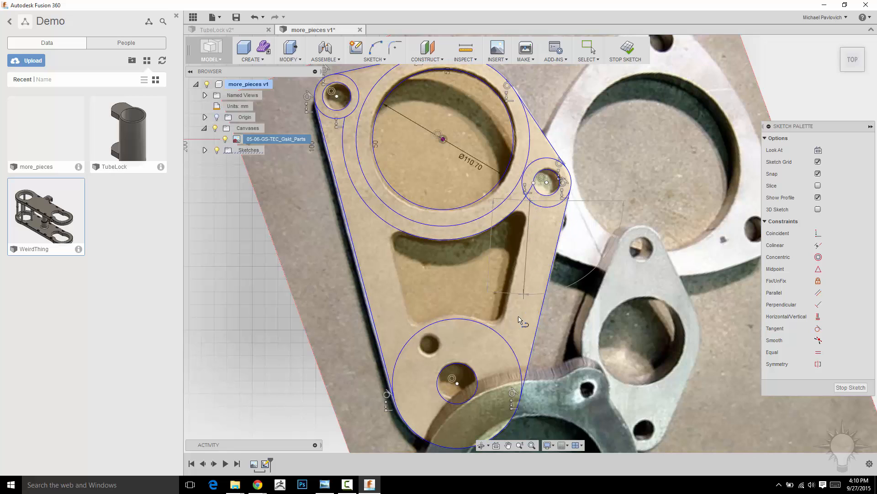
pyautogui.click(500, 336)
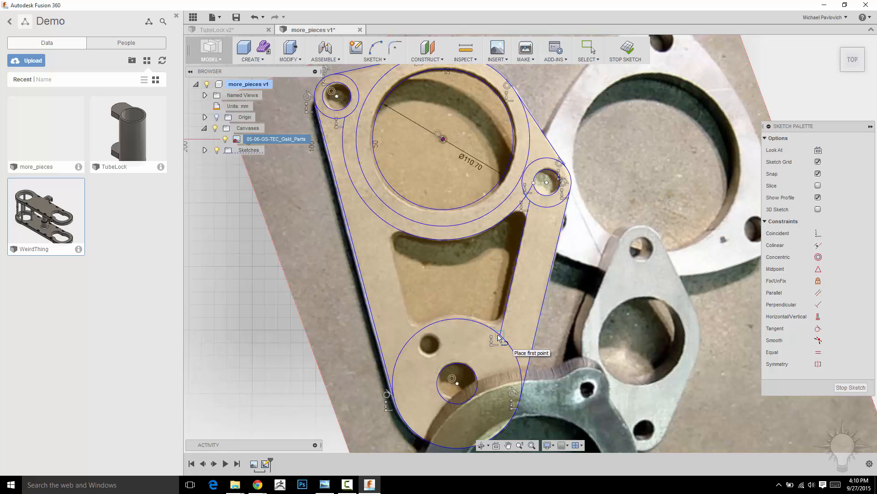
pyautogui.click(385, 224)
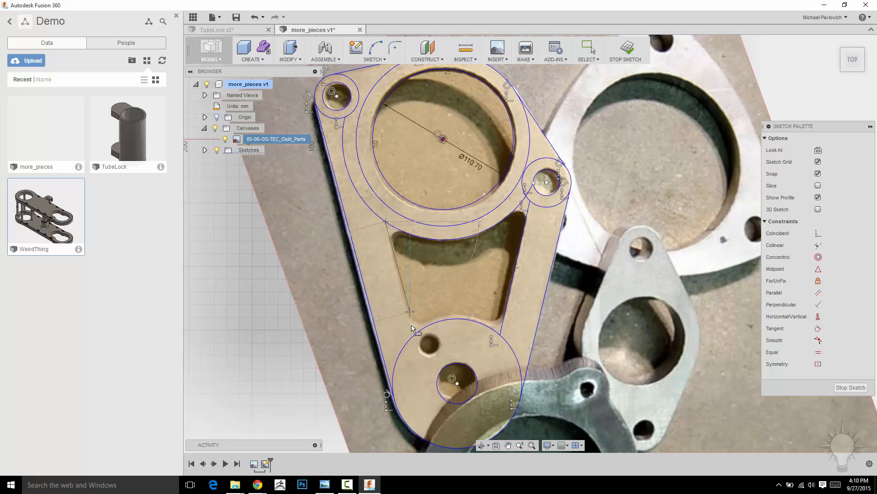
pyautogui.doubleClick(414, 335)
# Draw short diagonal lines across the four corners of the tapered window, joining its slanted sides to the neighbouring arcs
pyautogui.click(399, 232)
pyautogui.doubleClick(390, 238)
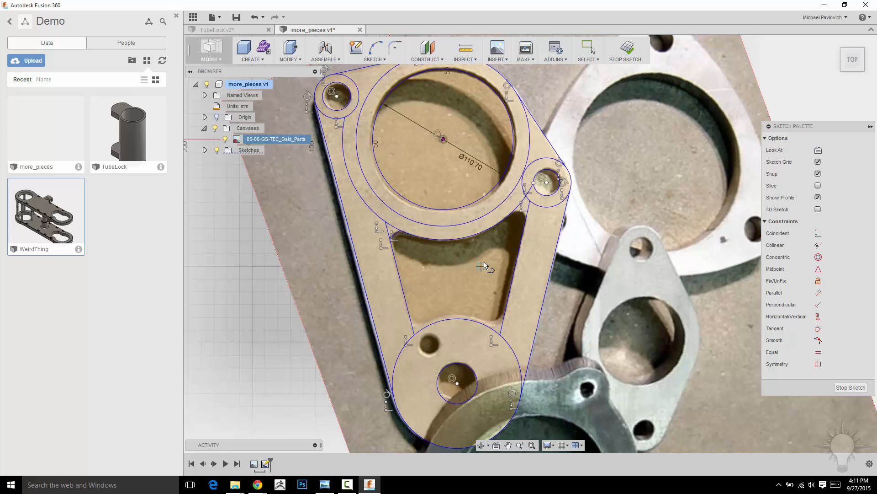
pyautogui.click(524, 215)
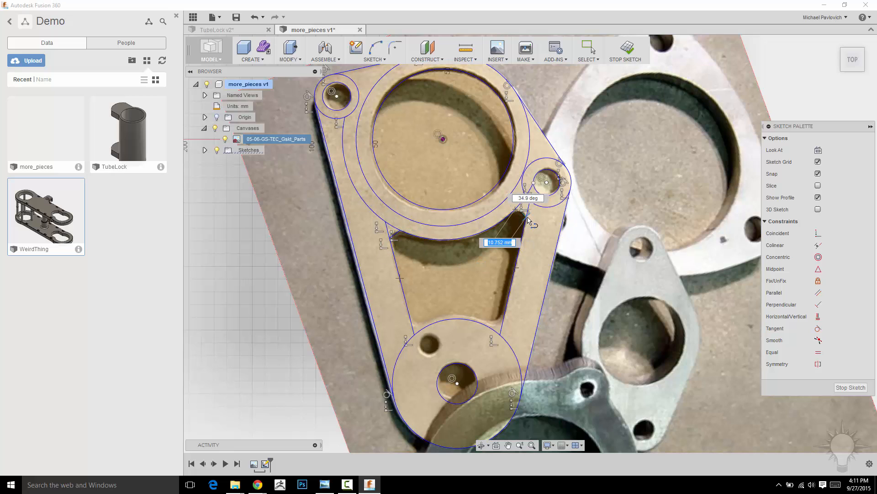
pyautogui.doubleClick(520, 223)
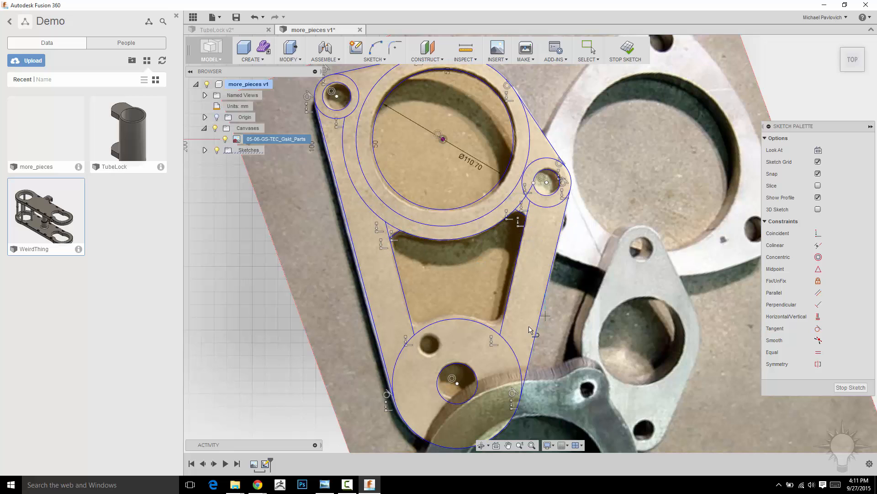
pyautogui.click(503, 325)
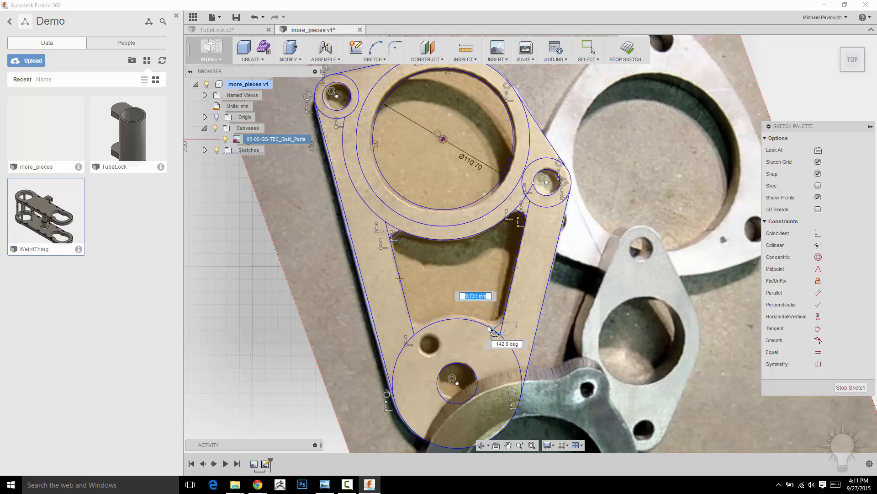
pyautogui.scroll(3, 489, 328)
pyautogui.doubleClick(492, 329)
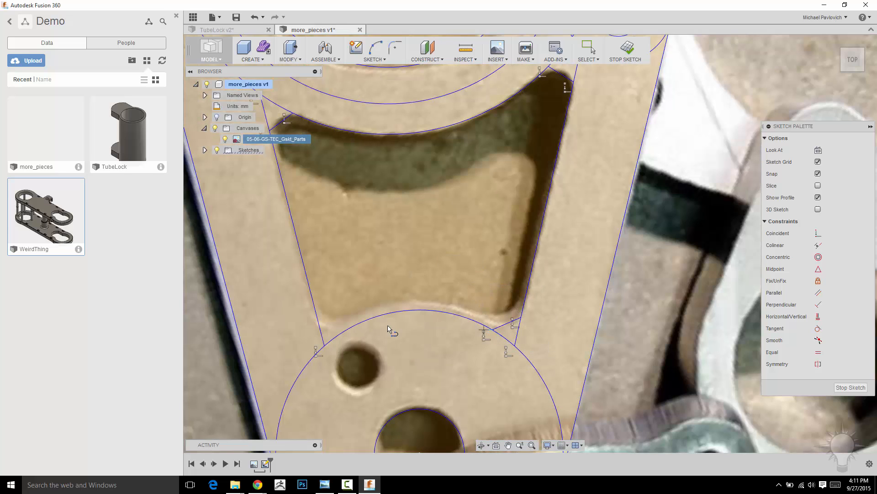
pyautogui.doubleClick(342, 332)
pyautogui.scroll(-3, 379, 313)
# Draw a circle about 15 mm in diameter over the small hole between the window and the narrow-end hole
pyautogui.moveTo(423, 327); pyautogui.dragTo(433, 271, button='middle')
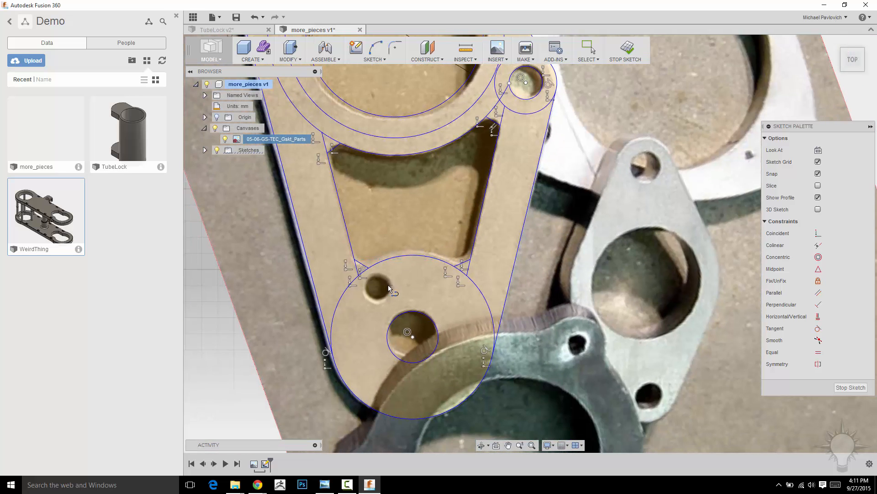
pyautogui.press('c')
pyautogui.click(377, 289)
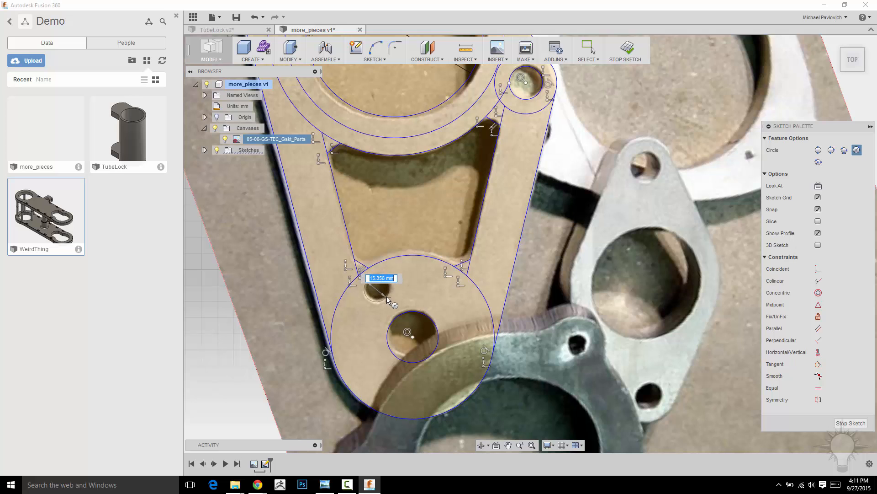
pyautogui.click(388, 301)
pyautogui.scroll(-3, 613, 270)
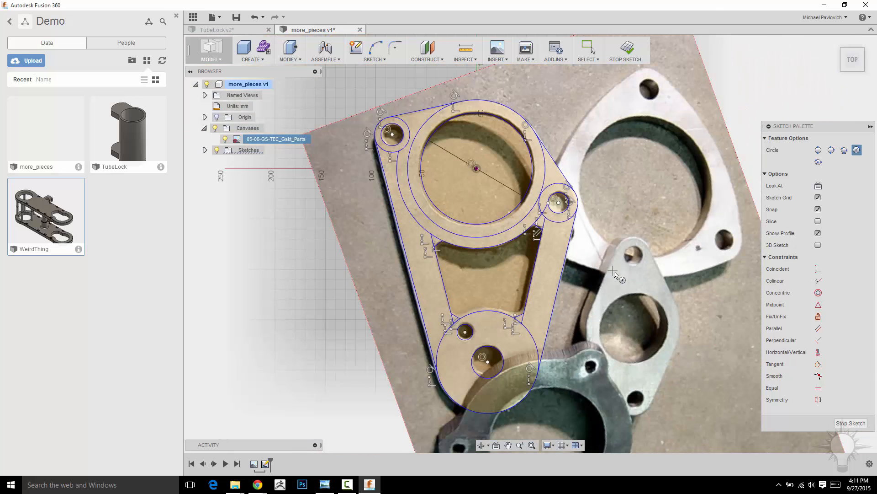
# Trim the narrow-end circle's arcs inside the plate and the surplus line ends at the window's two corners beside it
pyautogui.scroll(4, 615, 274)
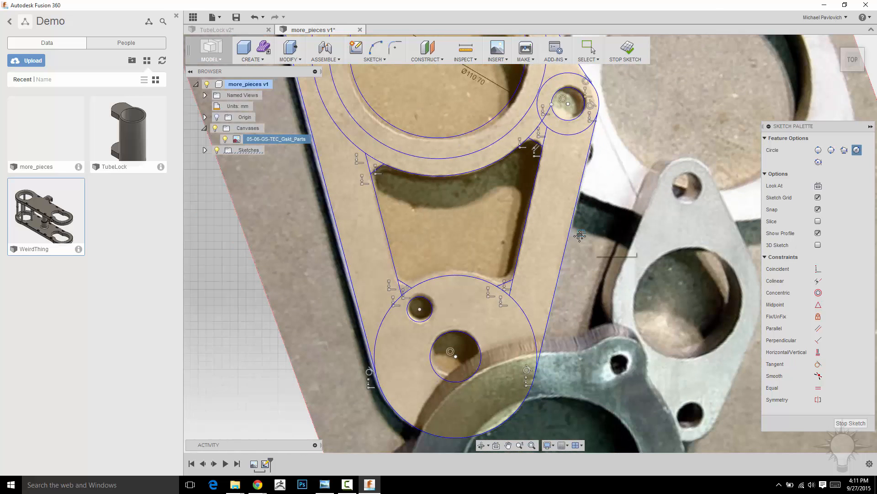
pyautogui.press('Escape')
pyautogui.click(510, 287)
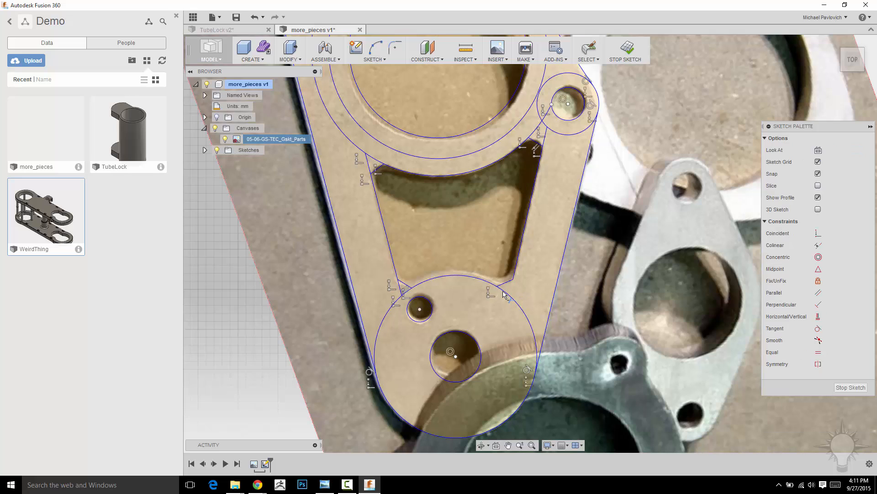
pyautogui.click(402, 293)
pyautogui.click(396, 306)
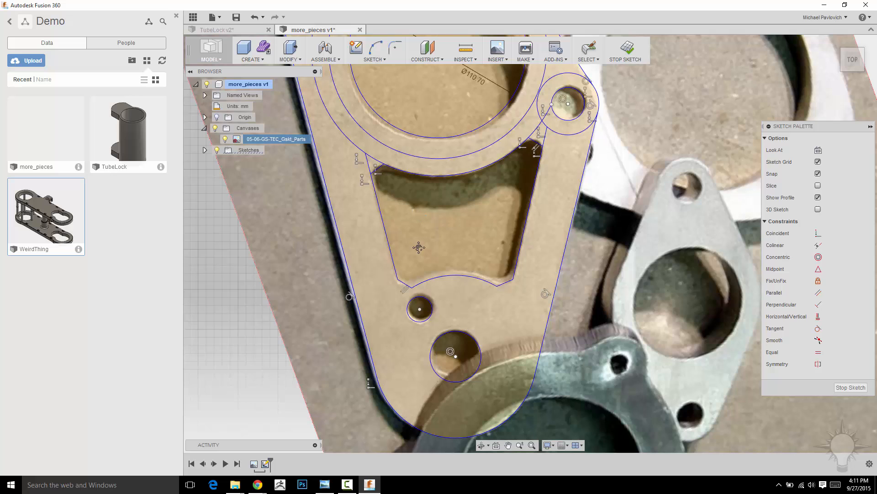
# Trim the surplus rings, arcs and line ends around the large hole, both bolt holes and the window's adjacent corners
pyautogui.moveTo(418, 247); pyautogui.dragTo(432, 305, button='middle')
pyautogui.click(555, 279)
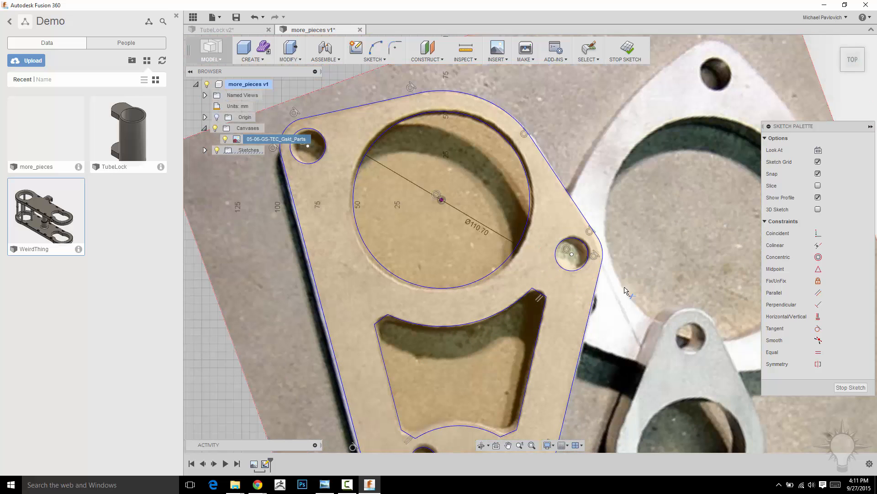
pyautogui.scroll(-2, 651, 282)
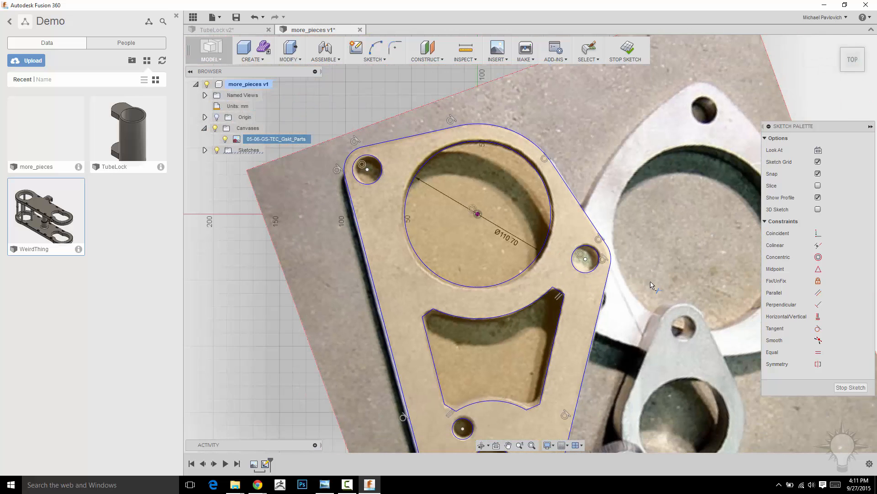
pyautogui.moveTo(660, 320)
pyautogui.mouseDown(button='middle')
pyautogui.moveTo(620, 158)
pyautogui.moveTo(652, 227)
pyautogui.moveTo(704, 231)
pyautogui.mouseUp(button='middle')
pyautogui.scroll(2, 652, 228)
pyautogui.press('f')
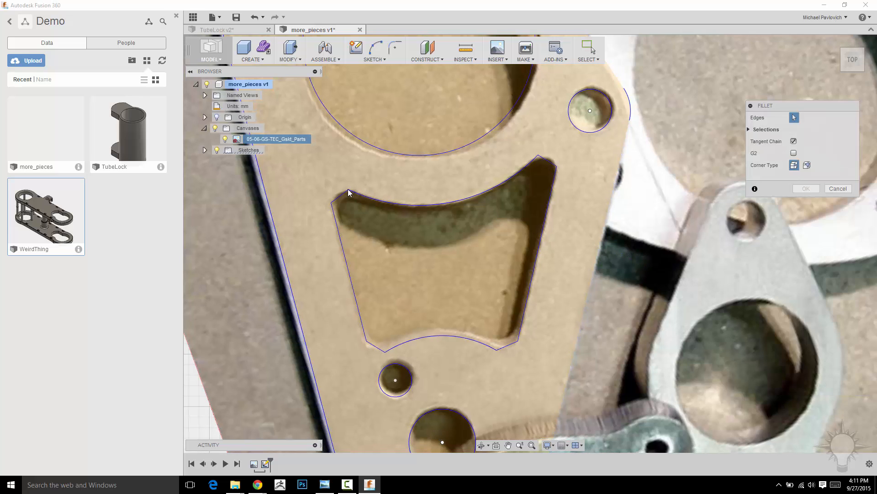
pyautogui.click(838, 189)
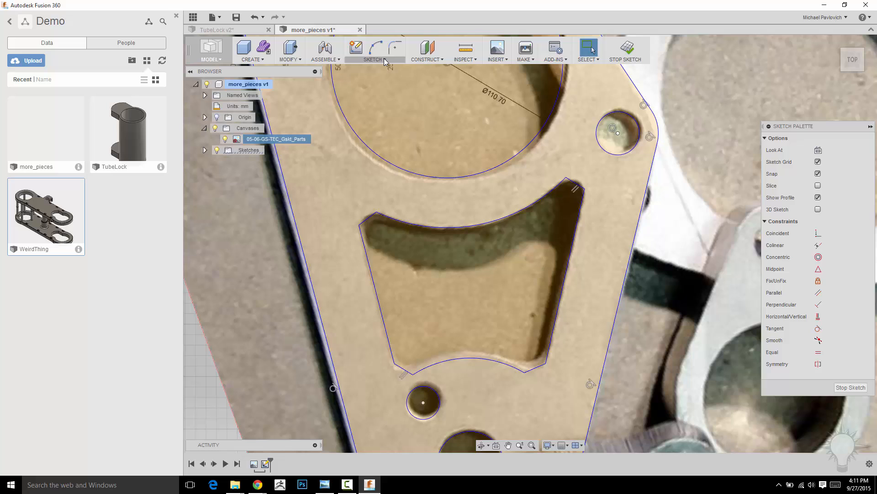
# Round the corners of the tapered window with 5 mm sketch fillets at both ends of the short diagonal lines
pyautogui.click(384, 58)
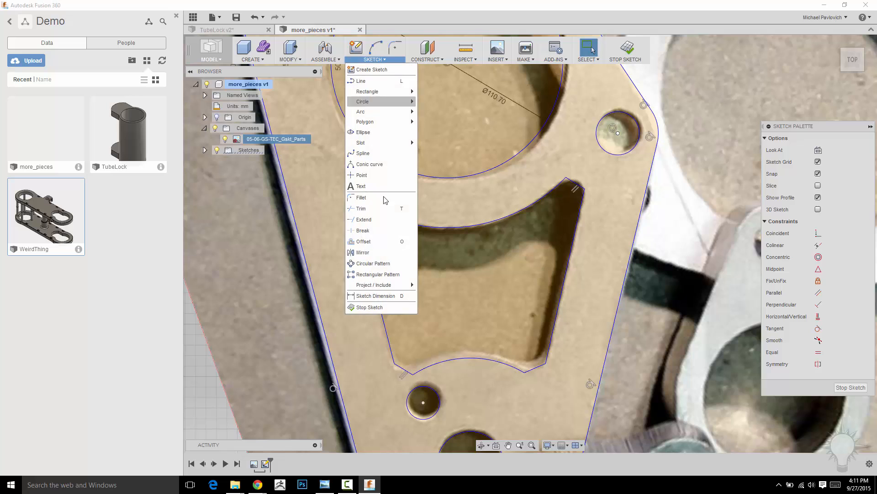
pyautogui.click(389, 206)
pyautogui.click(378, 214)
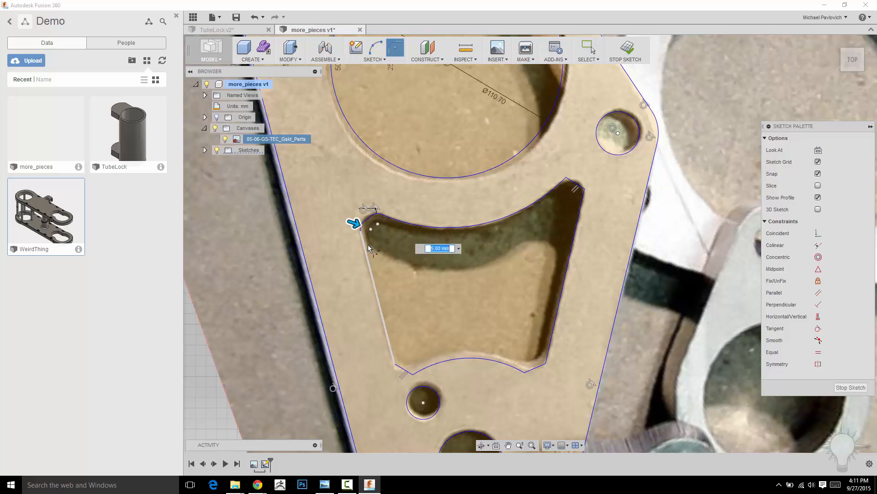
pyautogui.click(414, 375)
pyautogui.click(417, 376)
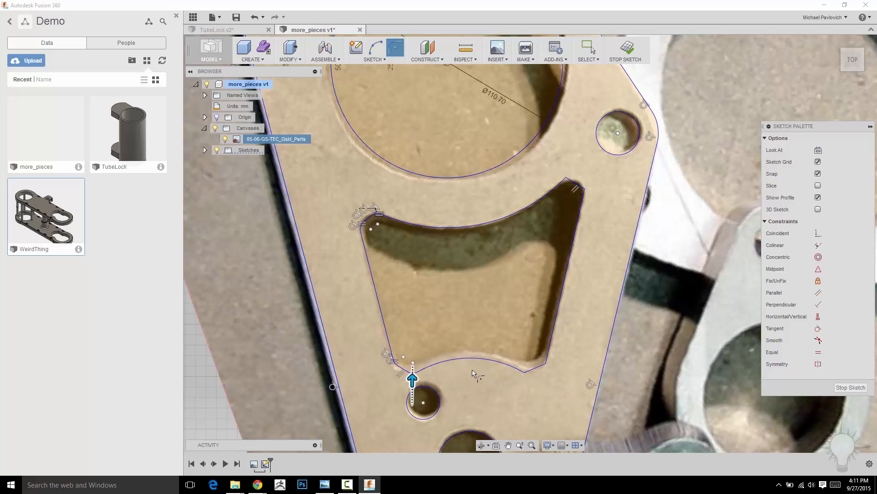
pyautogui.click(525, 373)
pyautogui.click(548, 364)
pyautogui.click(548, 363)
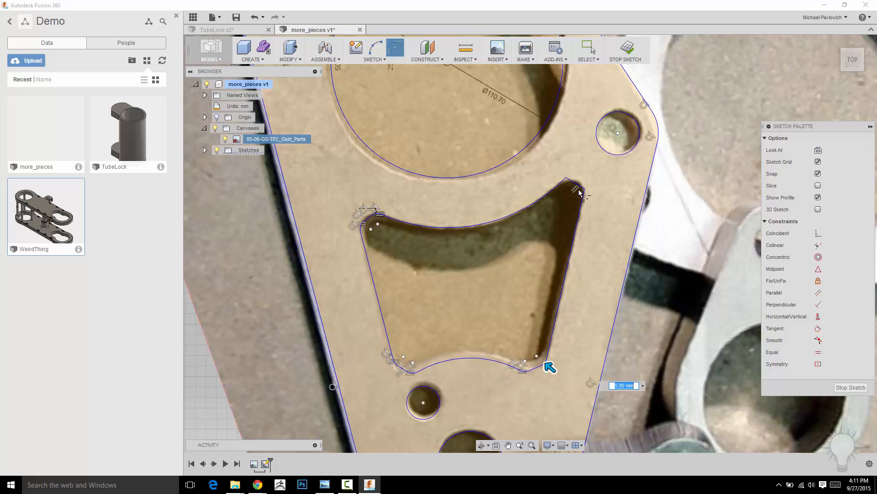
pyautogui.click(585, 191)
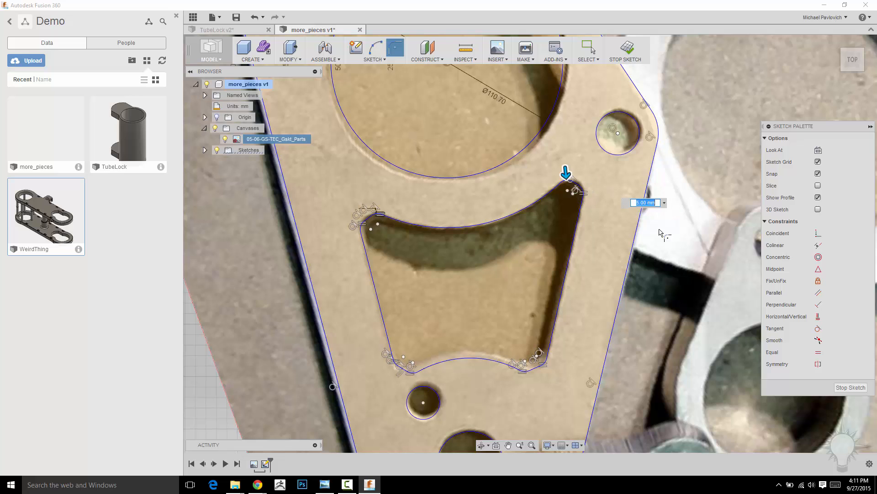
# Finish the plate sketch and hide the photo canvas
pyautogui.scroll(-3, 708, 199)
pyautogui.moveTo(713, 196); pyautogui.dragTo(558, 159, button='middle')
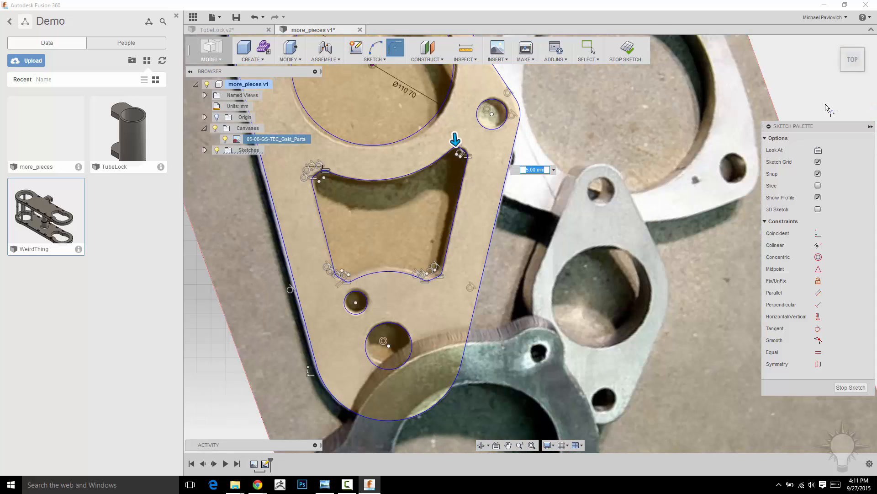
pyautogui.click(625, 49)
pyautogui.scroll(-3, 662, 215)
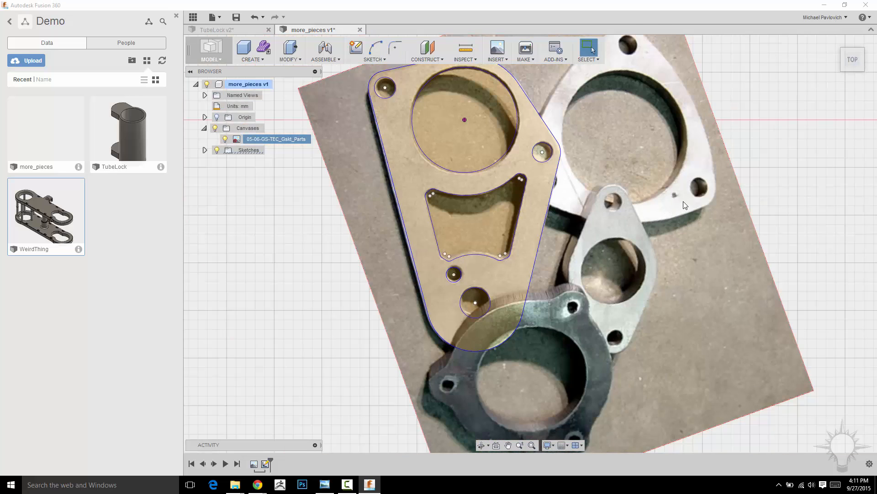
pyautogui.moveTo(685, 205)
pyautogui.keyDown('shift'); pyautogui.mouseDown(button='middle')
pyautogui.moveTo(666, 239)
pyautogui.moveTo(717, 245)
pyautogui.moveTo(646, 247)
pyautogui.moveTo(718, 241)
pyautogui.moveTo(708, 276)
pyautogui.moveTo(711, 262)
pyautogui.moveTo(649, 281)
pyautogui.mouseUp(button='middle'); pyautogui.keyUp('shift')
pyautogui.click(215, 128)
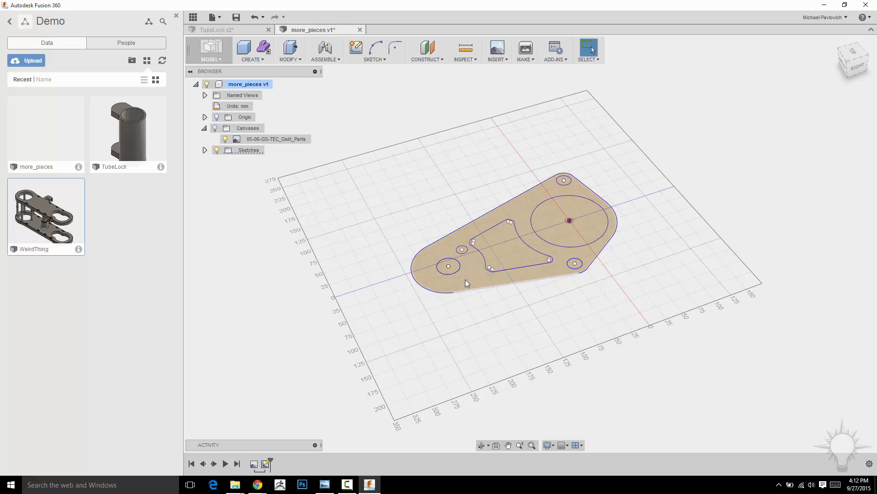
# Extrude the flange plate profile upward into a solid, leaving the window and all holes open
pyautogui.click(465, 278)
pyautogui.rightClick(704, 211)
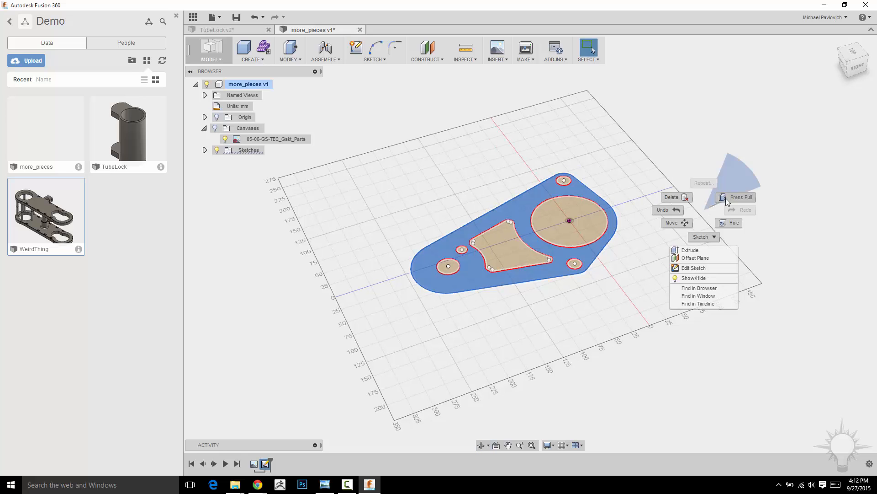
pyautogui.click(727, 197)
pyautogui.moveTo(519, 247)
pyautogui.mouseDown()
pyautogui.moveTo(519, 215)
pyautogui.moveTo(519, 230)
pyautogui.mouseUp()
pyautogui.keyDown('shift'); pyautogui.moveTo(670, 274); pyautogui.dragTo(635, 190, button='middle'); pyautogui.keyUp('shift')
pyautogui.click(799, 205)
pyautogui.keyDown('shift'); pyautogui.moveTo(629, 351); pyautogui.dragTo(281, 199, button='middle'); pyautogui.keyUp('shift')
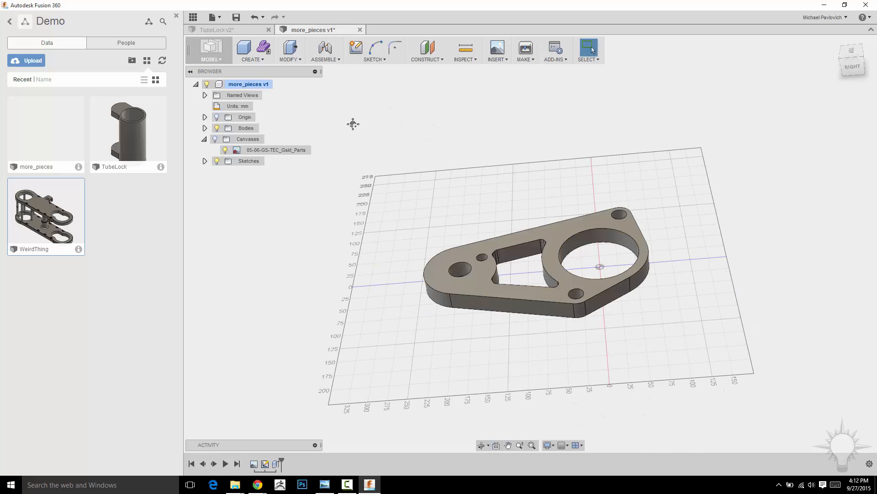
pyautogui.keyDown('shift'); pyautogui.moveTo(353, 123); pyautogui.dragTo(428, 183, button='middle'); pyautogui.keyUp('shift')
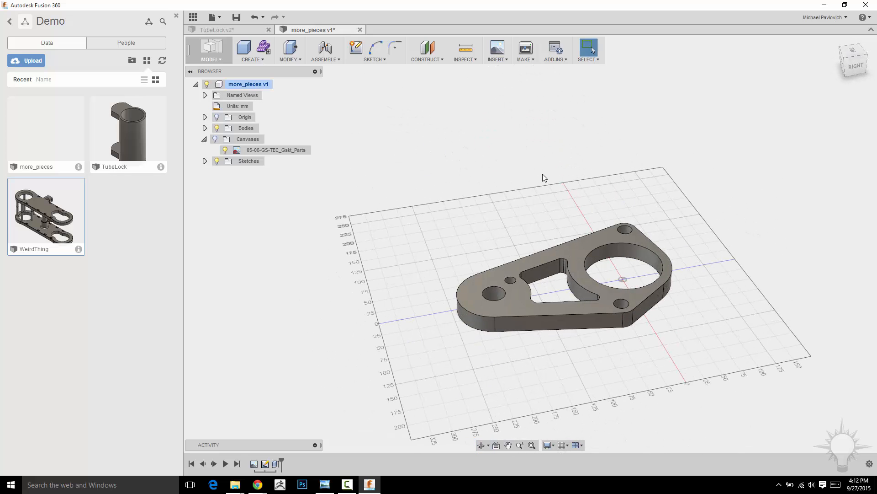
pyautogui.moveTo(559, 213); pyautogui.dragTo(529, 185, button='middle')
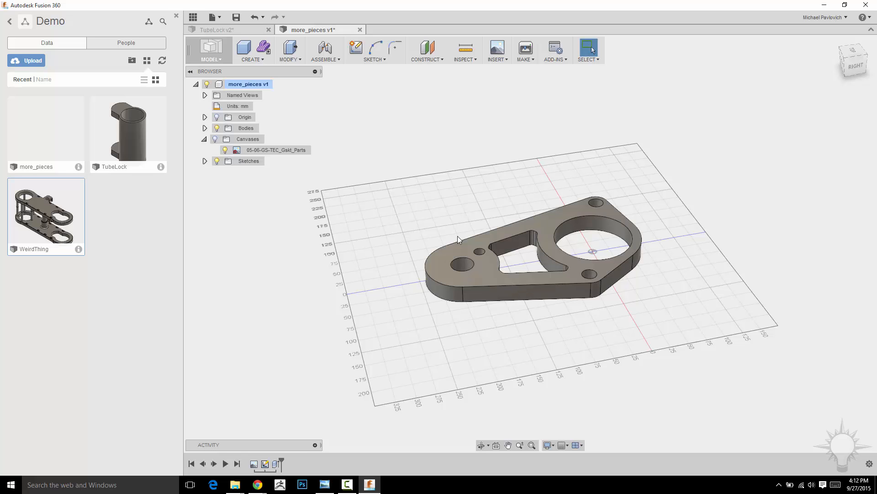
pyautogui.moveTo(387, 149); pyautogui.dragTo(393, 173, button='middle')
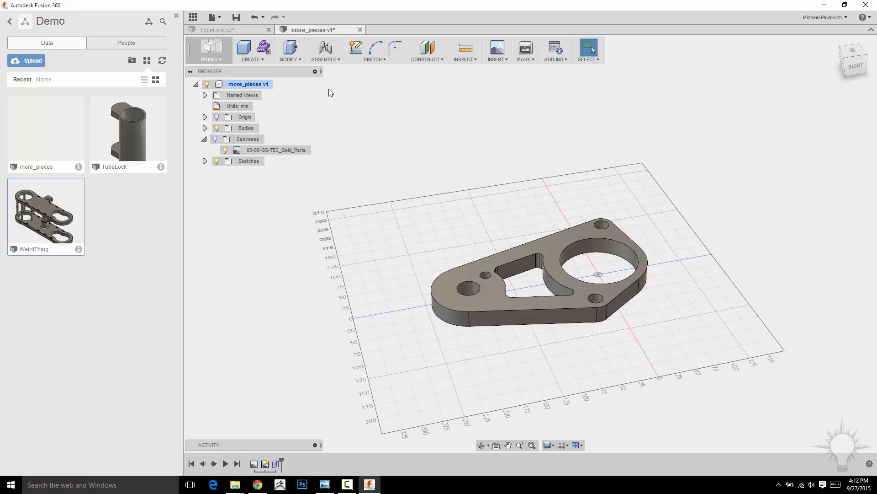
# Create a new component named small_tube under more_pieces and make it the active component
pyautogui.rightClick(250, 84)
pyautogui.click(274, 84)
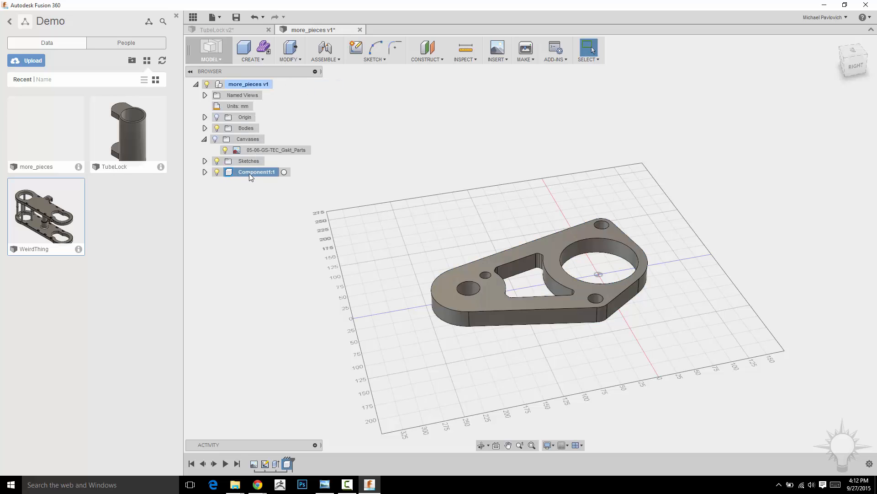
pyautogui.doubleClick(251, 174)
pyautogui.write('small_tube')
pyautogui.press('Return')
pyautogui.keyDown('shift'); pyautogui.moveTo(397, 95); pyautogui.dragTo(407, 143, button='middle'); pyautogui.keyUp('shift')
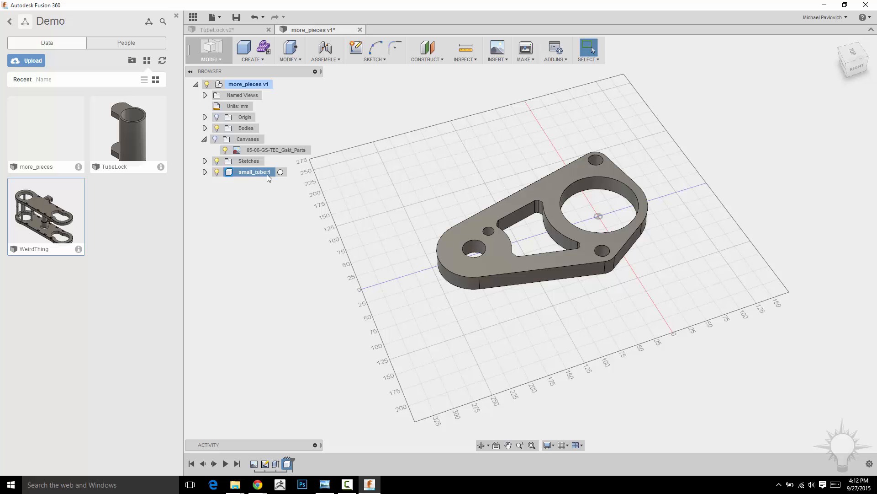
pyautogui.click(280, 172)
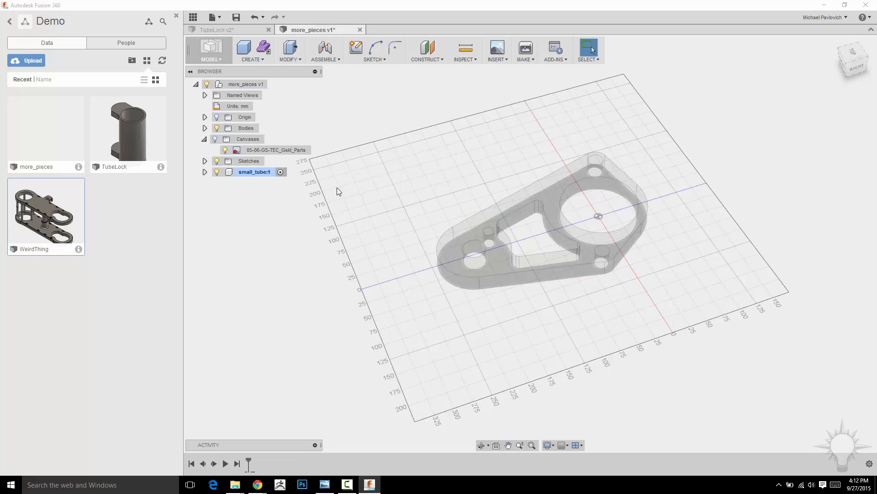
# Create a sketch on the plate's top face within small_tube and finish it without adding any geometry
pyautogui.keyDown('shift'); pyautogui.moveTo(428, 161); pyautogui.dragTo(431, 138, button='middle'); pyautogui.keyUp('shift')
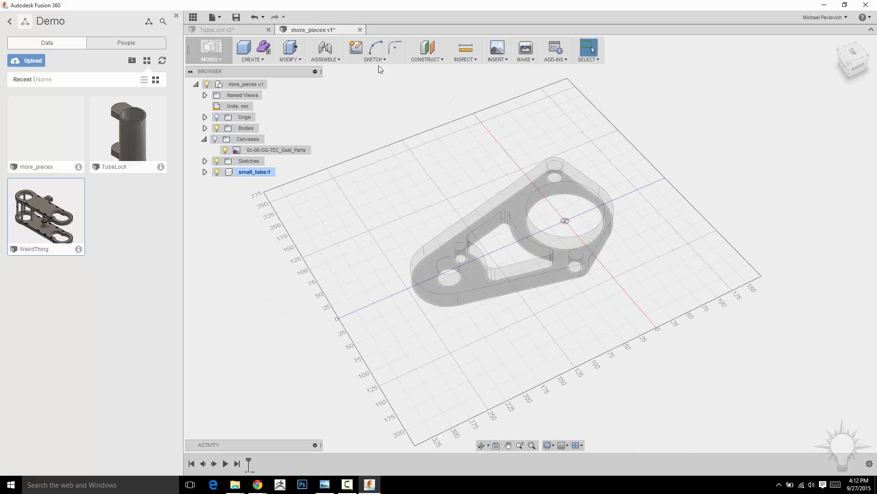
pyautogui.click(360, 47)
pyautogui.click(539, 219)
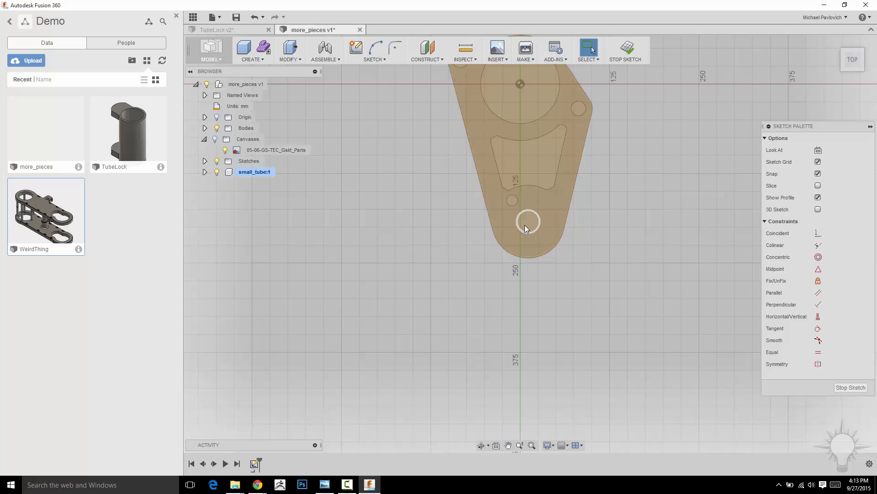
pyautogui.click(627, 51)
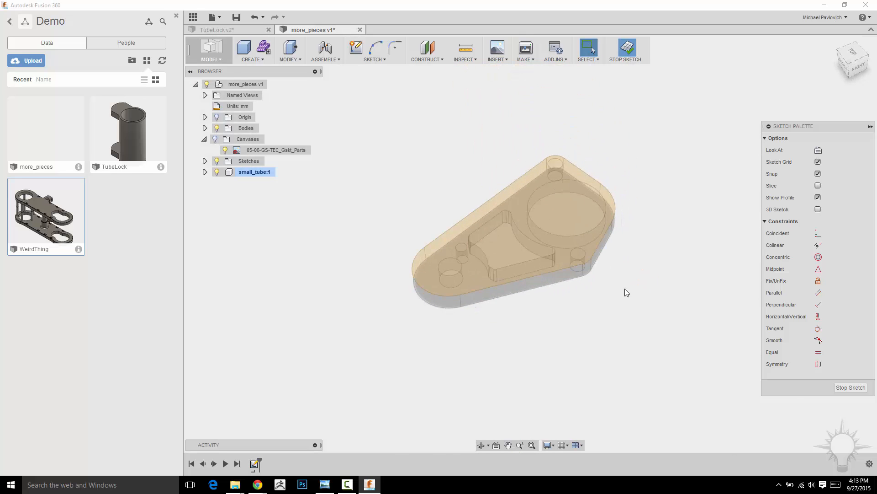
# Extrude the round profile of the narrow-end hole 100 mm upward as a new body
pyautogui.scroll(3, 448, 268)
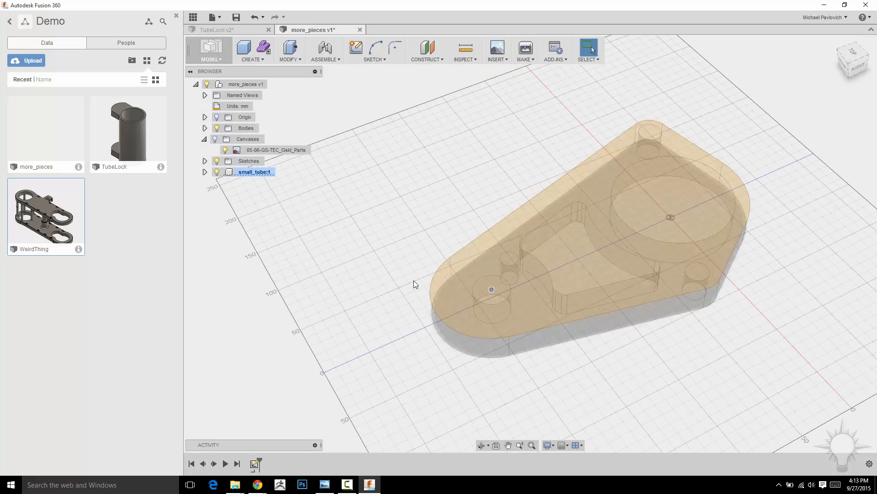
pyautogui.rightClick(482, 289)
pyautogui.click(509, 276)
pyautogui.moveTo(491, 286); pyautogui.dragTo(474, 191)
pyautogui.keyDown('shift'); pyautogui.moveTo(417, 241); pyautogui.dragTo(397, 178, button='middle'); pyautogui.keyUp('shift')
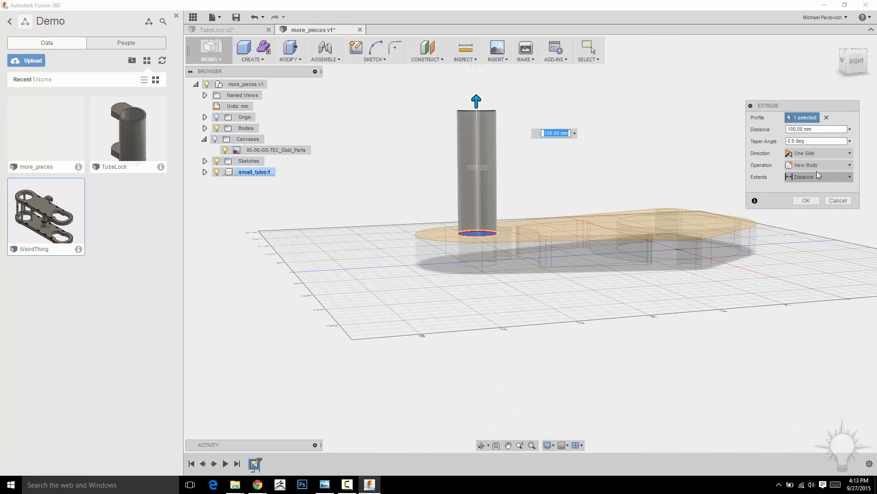
# Change the cylinder's extrusion to Two Side with 120 mm downward and complete it
pyautogui.click(815, 177)
pyautogui.click(815, 177)
pyautogui.click(818, 153)
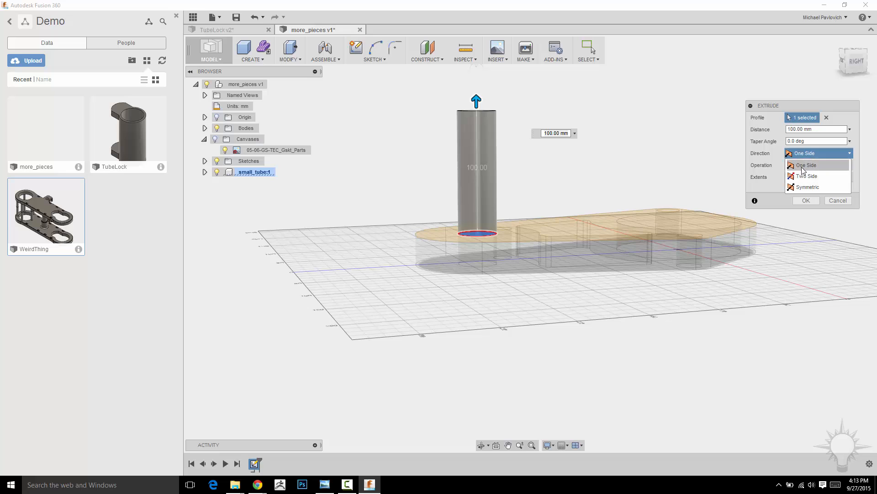
pyautogui.click(809, 165)
pyautogui.moveTo(477, 249); pyautogui.dragTo(478, 386)
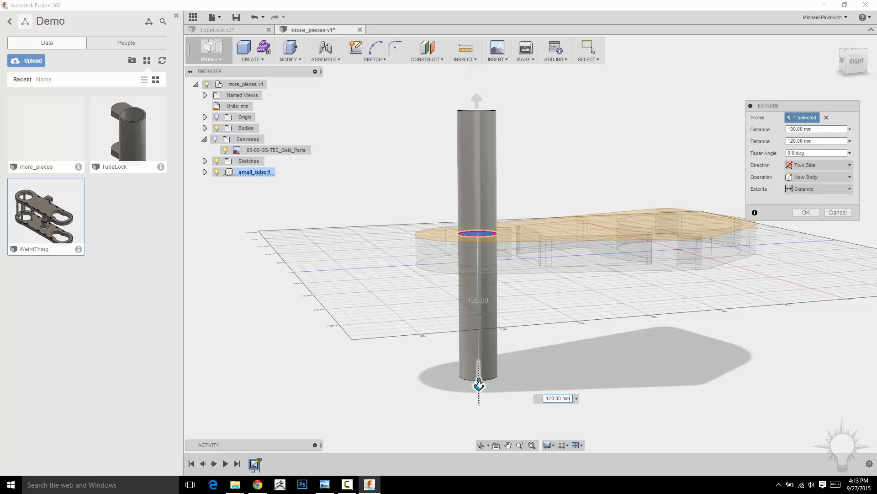
pyautogui.click(803, 212)
pyautogui.keyDown('shift'); pyautogui.moveTo(308, 203); pyautogui.dragTo(316, 218, button='middle'); pyautogui.keyUp('shift')
pyautogui.scroll(-3, 317, 219)
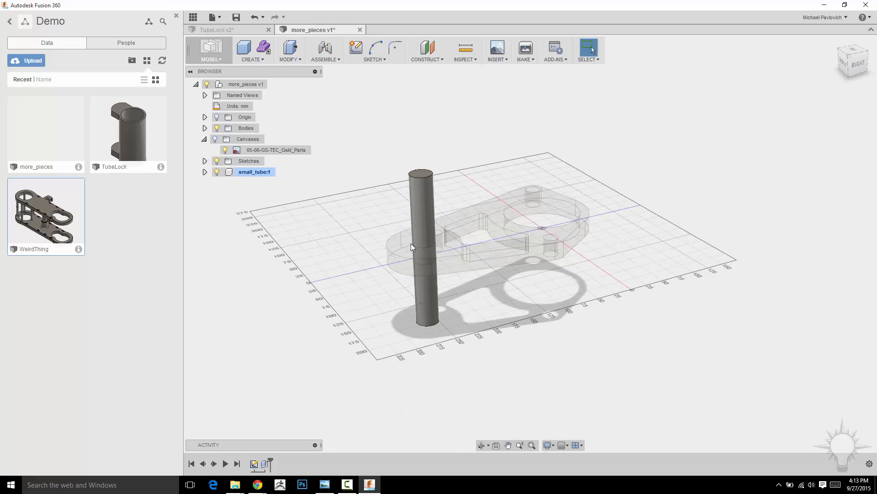
pyautogui.moveTo(594, 305); pyautogui.dragTo(583, 335, button='middle')
pyautogui.moveTo(336, 165); pyautogui.dragTo(378, 193, button='middle')
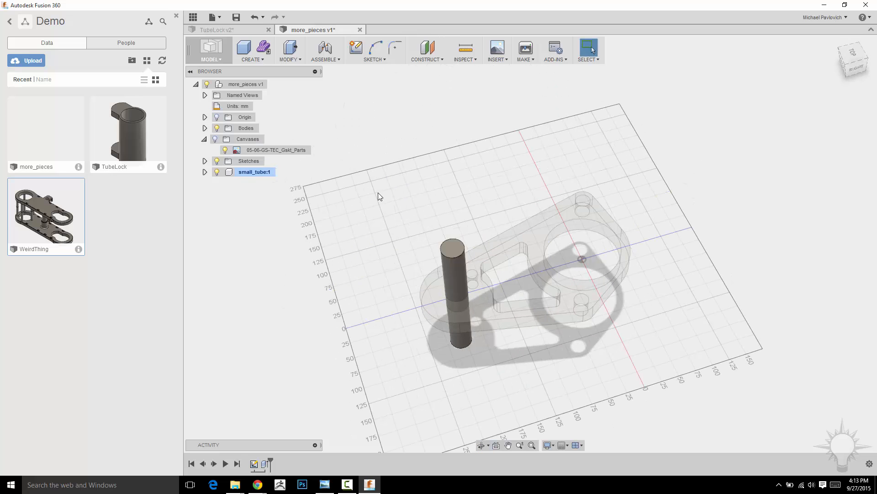
# Expand the small_tube component's contents and reactivate the top-level more_pieces component
pyautogui.click(205, 172)
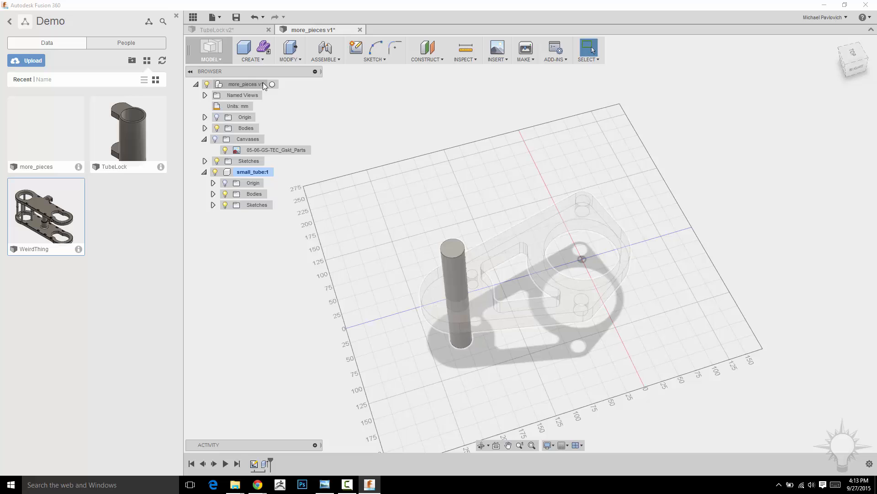
pyautogui.click(274, 84)
pyautogui.moveTo(643, 239); pyautogui.dragTo(636, 206, button='middle')
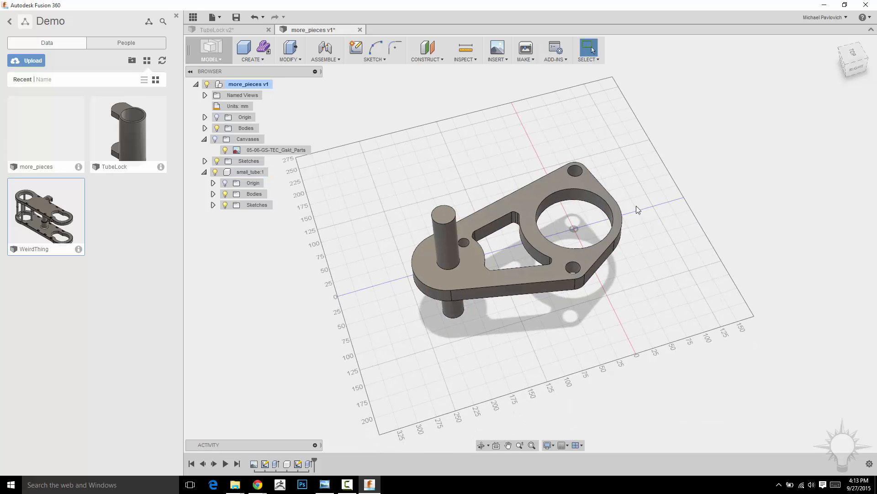
pyautogui.keyDown('shift'); pyautogui.moveTo(454, 147); pyautogui.dragTo(450, 109, button='middle'); pyautogui.keyUp('shift')
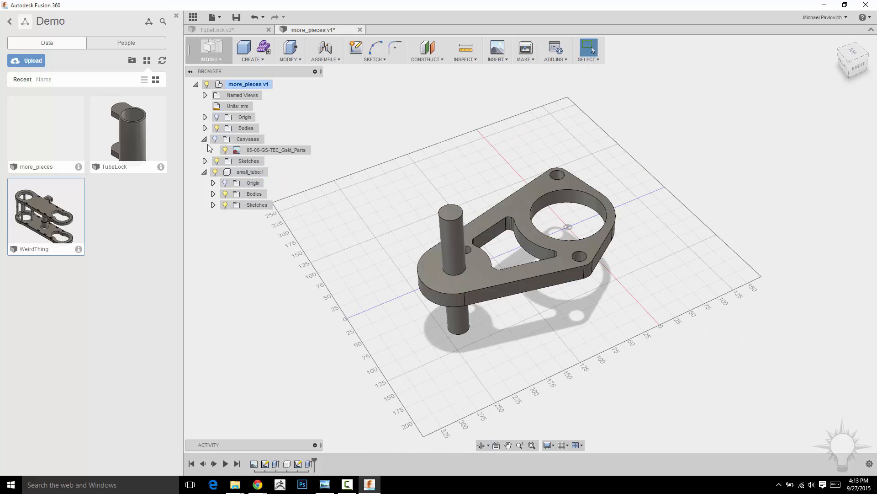
pyautogui.keyDown('shift'); pyautogui.moveTo(740, 183); pyautogui.dragTo(703, 196, button='middle'); pyautogui.keyUp('shift')
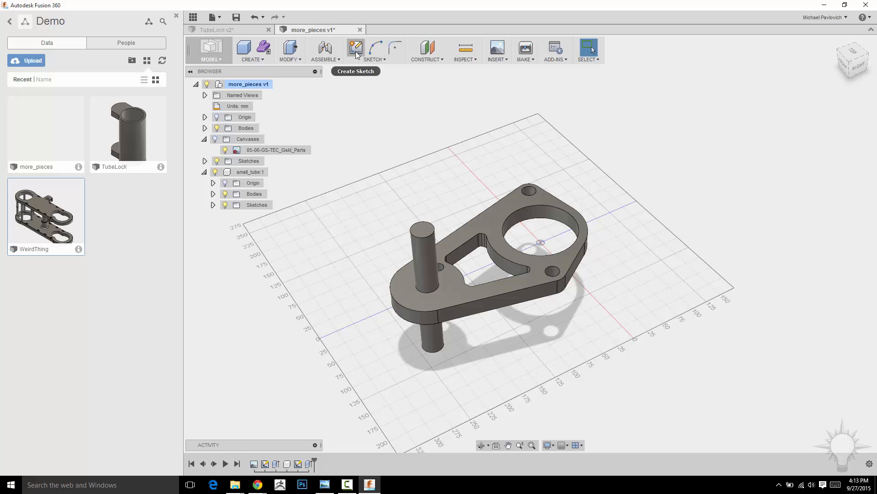
# Expand small_tube's sketches and toggle Sketch1's visibility on and off to check where it is stored
pyautogui.click(213, 205)
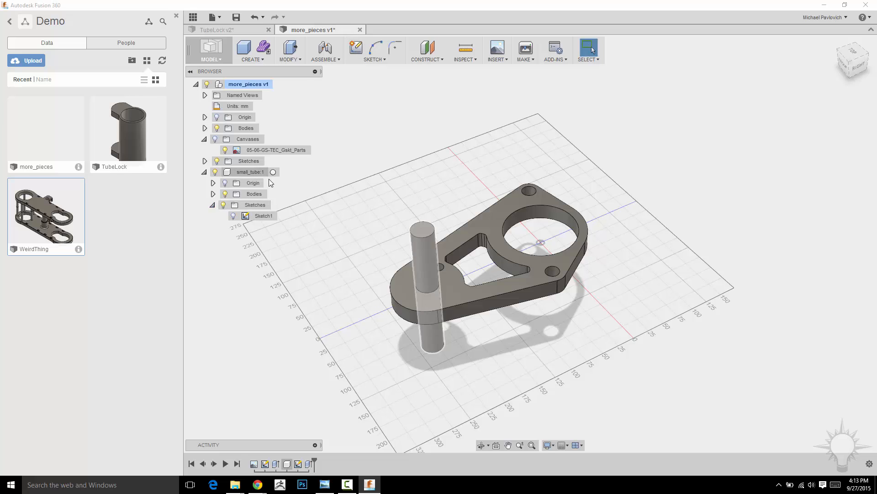
pyautogui.click(233, 216)
pyautogui.click(233, 216)
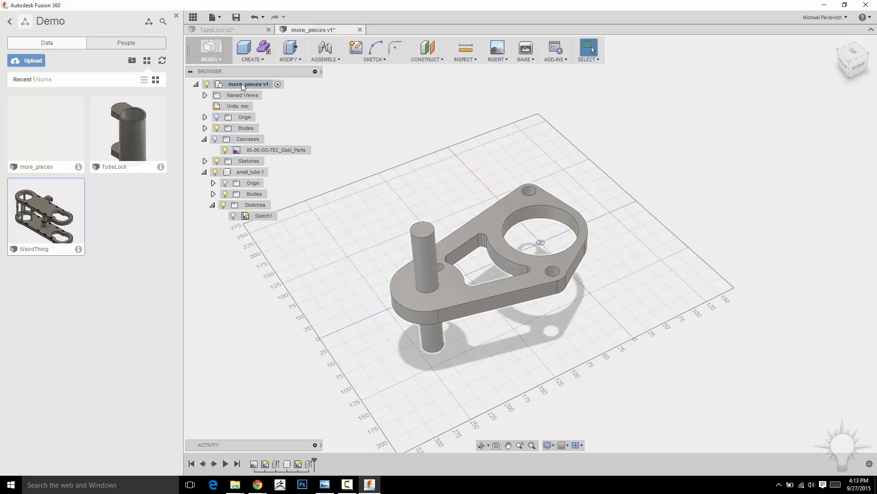
# Sketch on the horizontal origin plane, project the two small corner holes at the plate's wide end, and finish the sketch
pyautogui.click(356, 48)
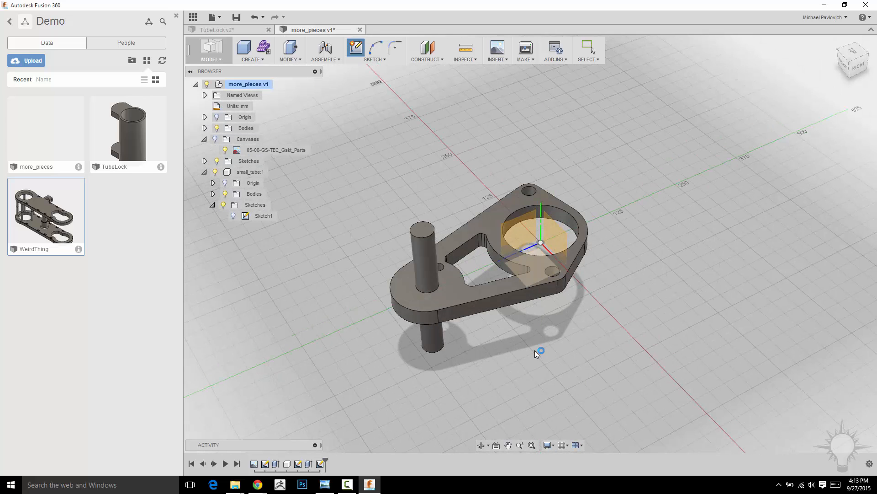
pyautogui.click(535, 350)
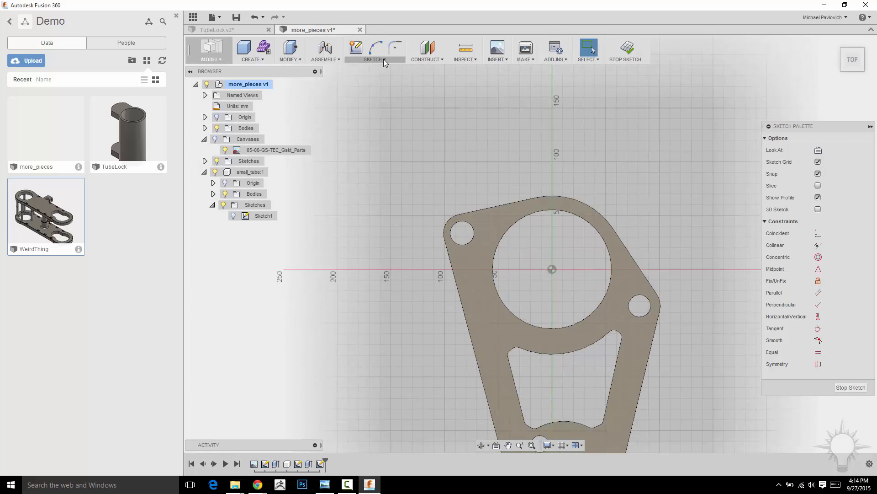
pyautogui.click(383, 59)
pyautogui.moveTo(371, 283)
pyautogui.click(422, 285)
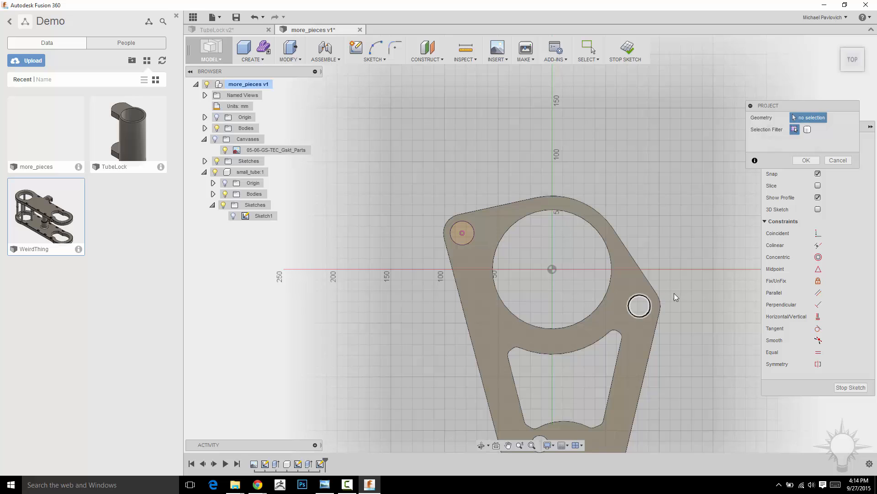
pyautogui.click(639, 305)
pyautogui.click(805, 161)
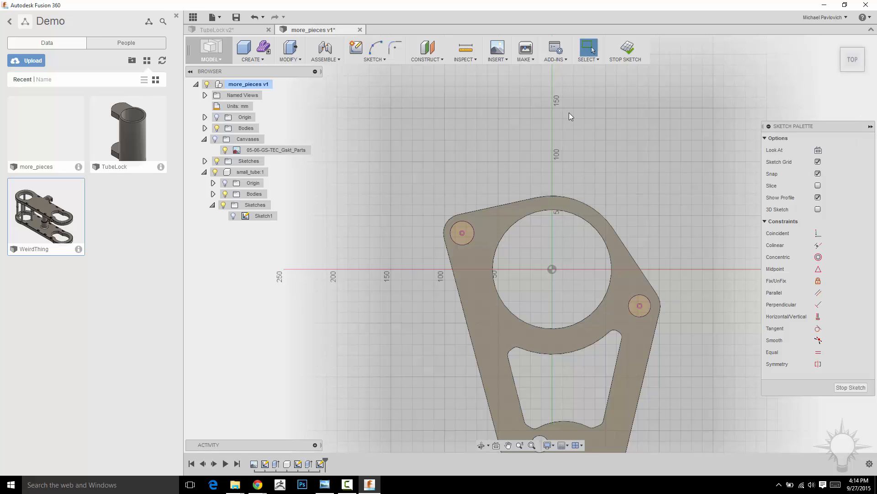
pyautogui.click(627, 50)
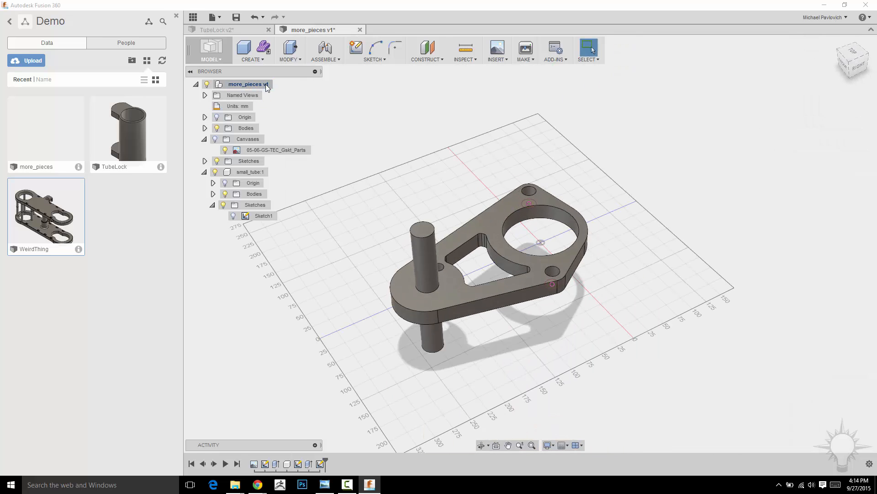
# Expand the top-level Sketches folder and select Sketch2 to check that it is stored under more_pieces
pyautogui.click(266, 85)
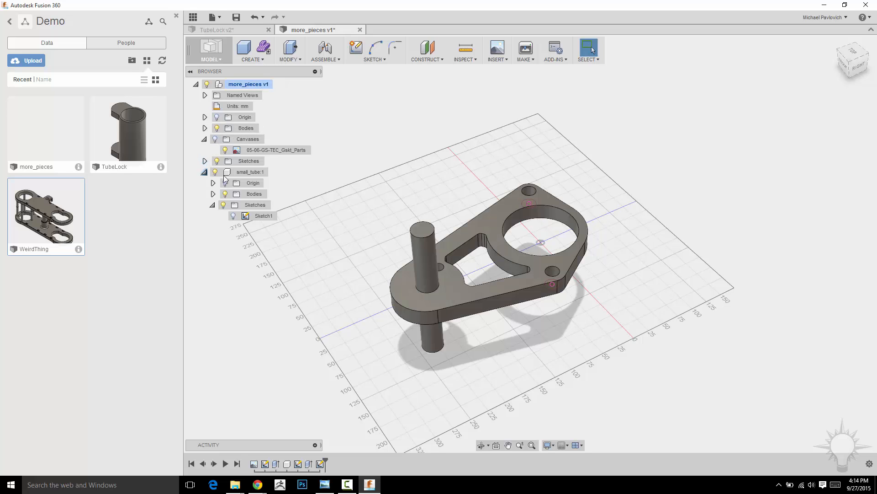
pyautogui.click(205, 161)
pyautogui.click(257, 183)
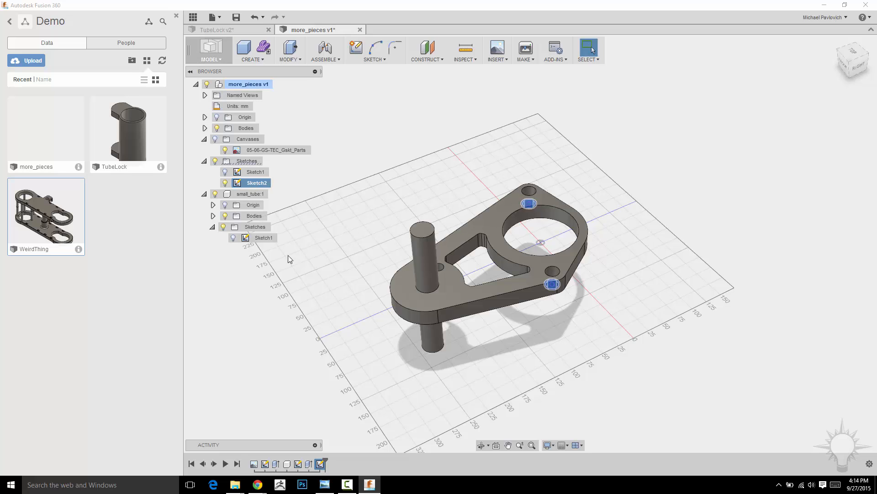
pyautogui.moveTo(469, 116); pyautogui.dragTo(453, 136, button='middle')
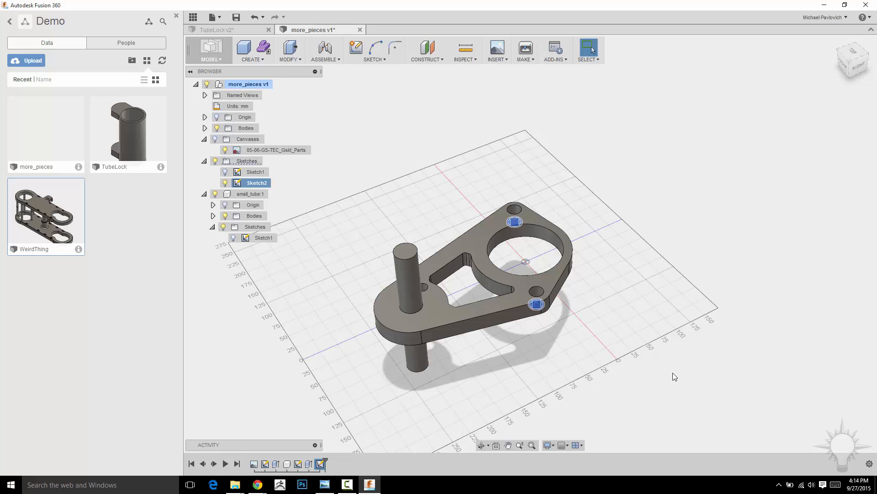
pyautogui.moveTo(654, 423); pyautogui.dragTo(675, 397, button='middle')
# Enable Component Color Swatch for the design timeline
pyautogui.click(869, 464)
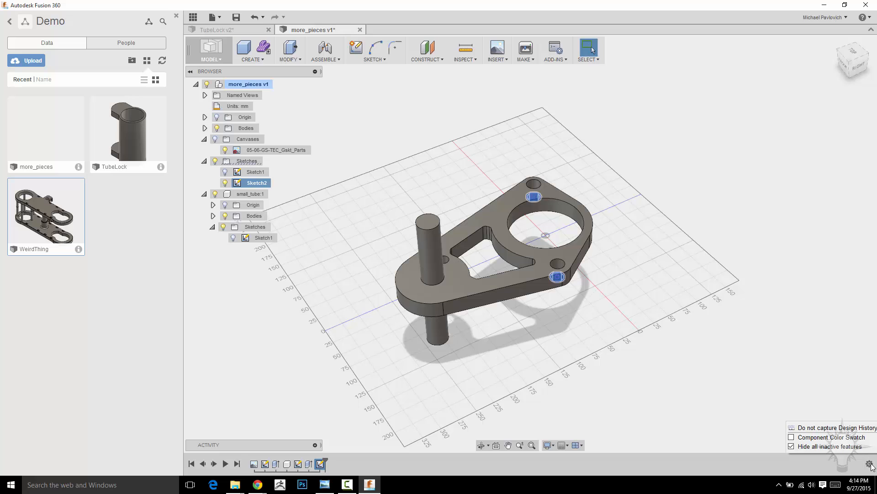
pyautogui.click(794, 438)
pyautogui.moveTo(650, 352); pyautogui.dragTo(636, 368, button='middle')
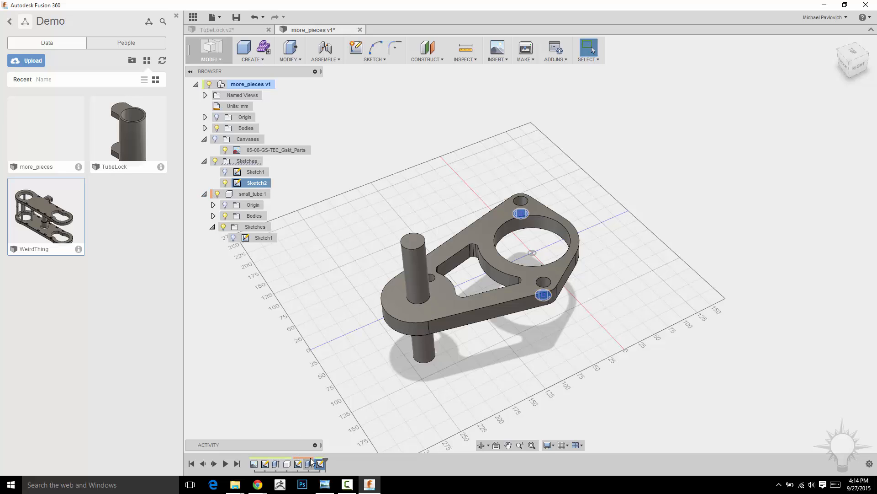
# Activate small_tube to examine its colour-coded timeline features, and reactivate the top-level more_pieces component
pyautogui.click(275, 194)
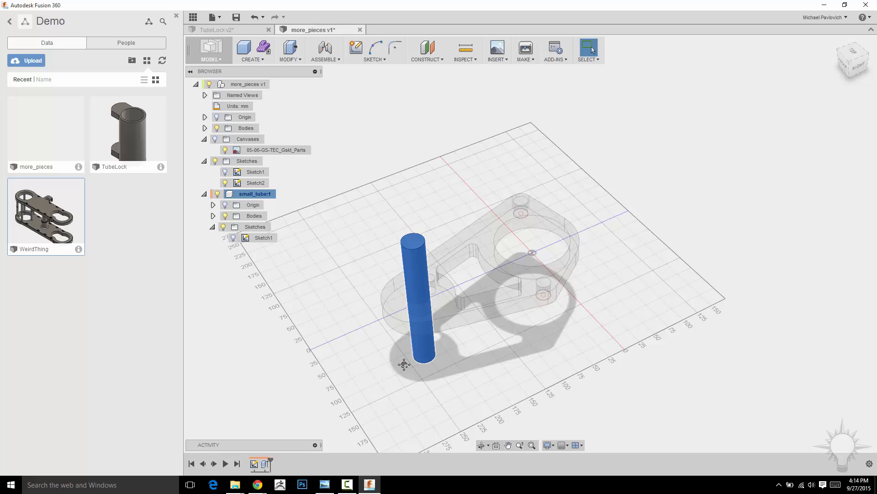
pyautogui.keyDown('shift'); pyautogui.moveTo(402, 362); pyautogui.dragTo(504, 329, button='middle'); pyautogui.keyUp('shift')
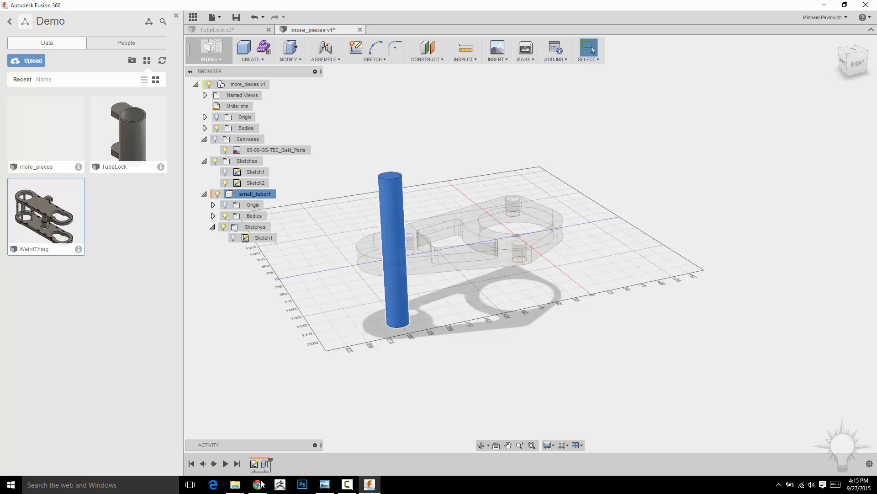
pyautogui.click(264, 84)
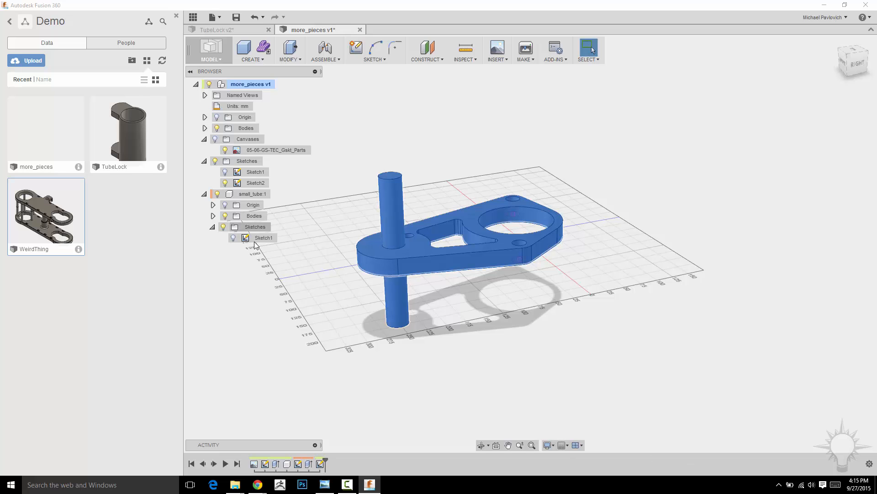
pyautogui.moveTo(451, 411); pyautogui.dragTo(445, 440, button='middle')
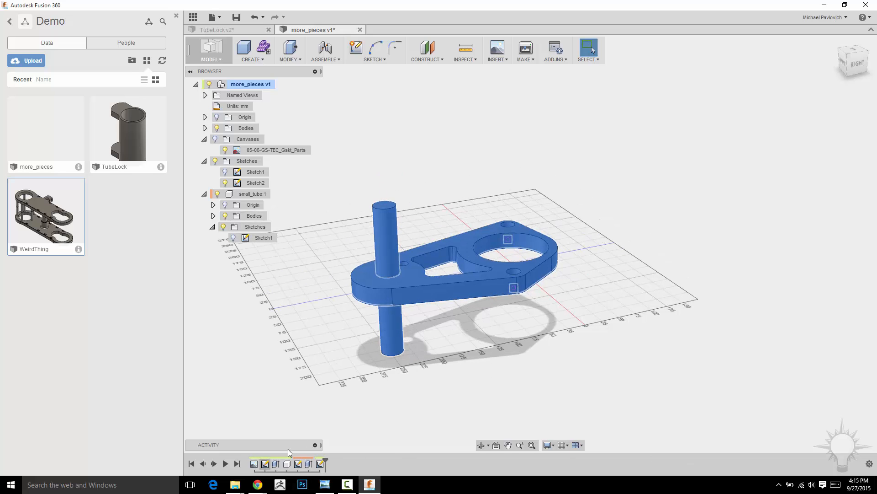
pyautogui.moveTo(411, 362); pyautogui.dragTo(430, 369, button='middle')
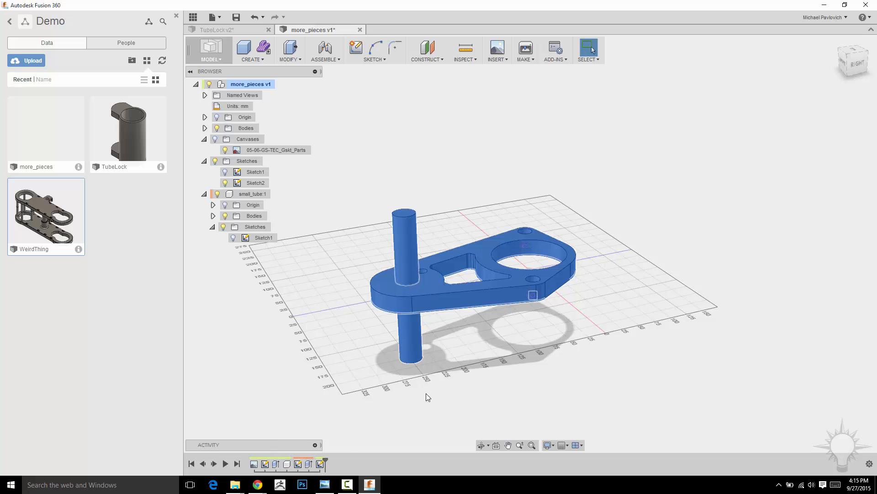
pyautogui.moveTo(564, 330); pyautogui.dragTo(519, 323, button='middle')
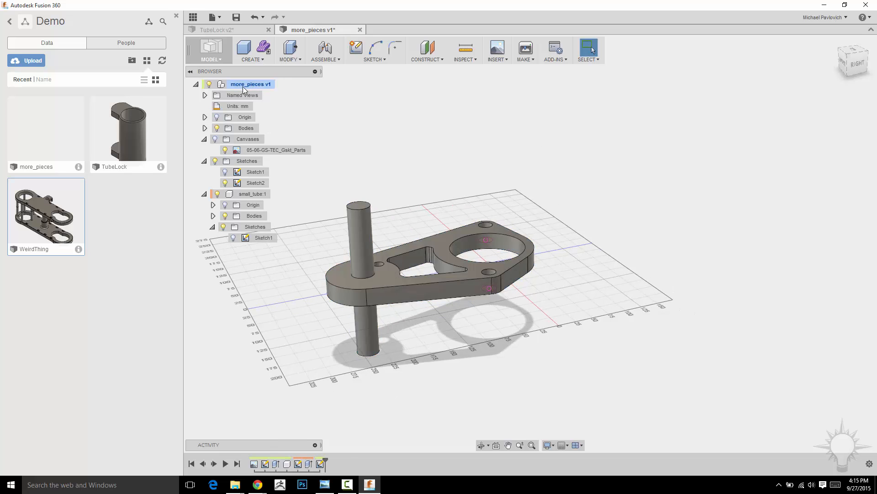
# Extrude both projected hole circles of Sketch2 90 mm upward
pyautogui.click(281, 85)
pyautogui.click(255, 183)
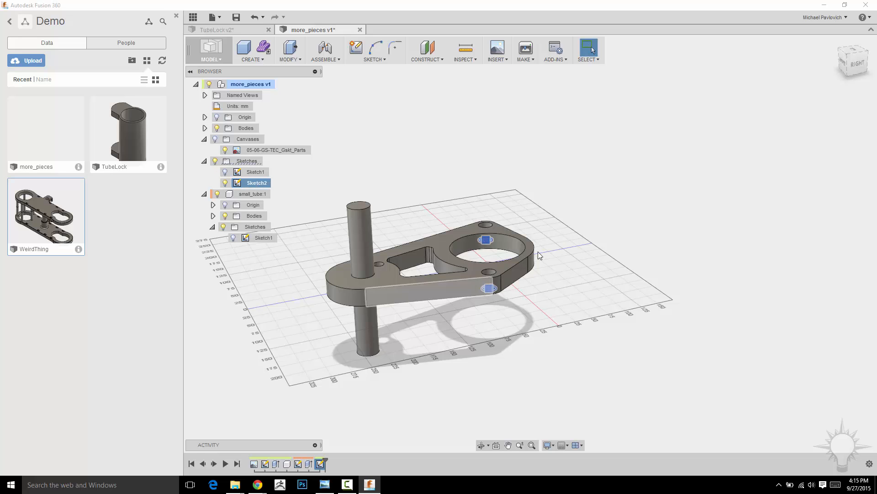
pyautogui.scroll(5, 534, 190)
pyautogui.keyDown('shift'); pyautogui.moveTo(556, 177); pyautogui.dragTo(617, 217, button='middle'); pyautogui.keyUp('shift')
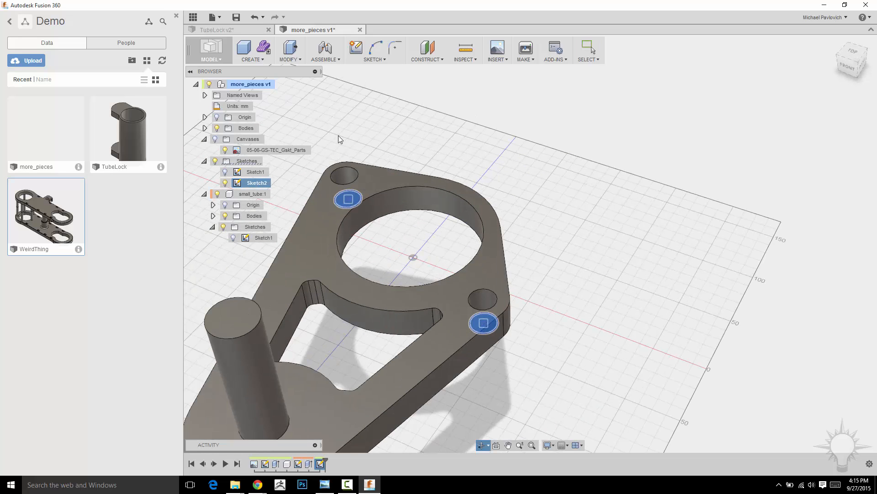
pyautogui.moveTo(601, 186); pyautogui.dragTo(740, 190, button='middle')
pyautogui.scroll(3, 680, 163)
pyautogui.click(378, 187)
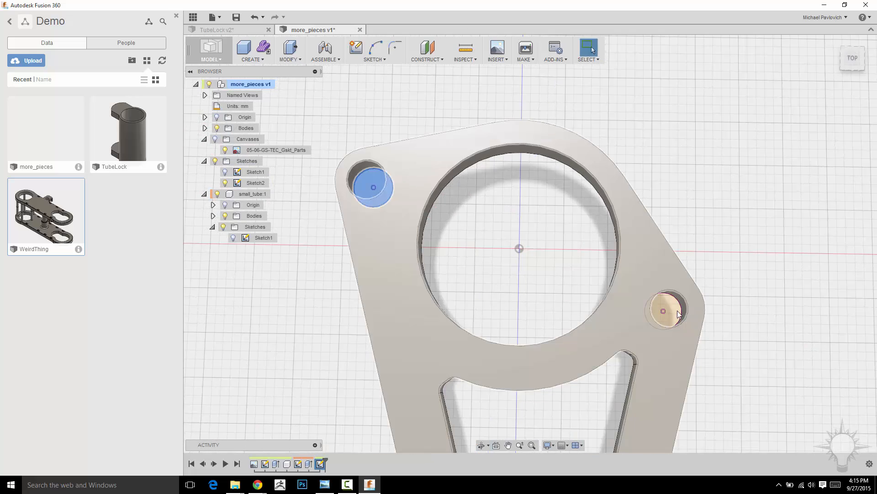
pyautogui.keyDown('shift'); pyautogui.click(668, 311); pyautogui.keyUp('shift')
pyautogui.rightClick(717, 178)
pyautogui.click(722, 218)
pyautogui.keyDown('shift'); pyautogui.moveTo(753, 239); pyautogui.dragTo(631, 299, button='middle'); pyautogui.keyUp('shift')
pyautogui.moveTo(544, 340); pyautogui.dragTo(531, 173)
pyautogui.keyDown('shift'); pyautogui.moveTo(531, 173); pyautogui.dragTo(726, 249, button='middle'); pyautogui.keyUp('shift')
# Change the two pins' extrusion to Two Side with 60 mm downward, keep the Join operation, and complete it
pyautogui.click(810, 153)
pyautogui.click(806, 176)
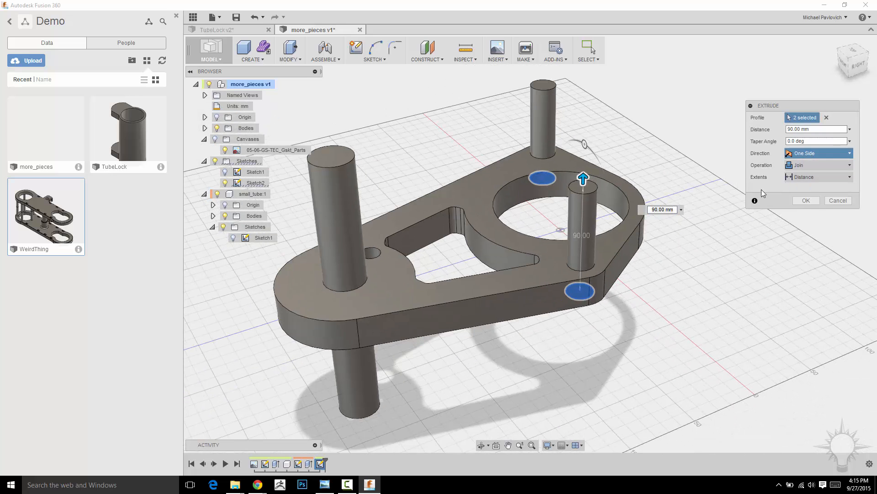
pyautogui.keyDown('shift'); pyautogui.moveTo(762, 190); pyautogui.dragTo(631, 292, button='middle'); pyautogui.keyUp('shift')
pyautogui.moveTo(583, 247); pyautogui.dragTo(584, 336)
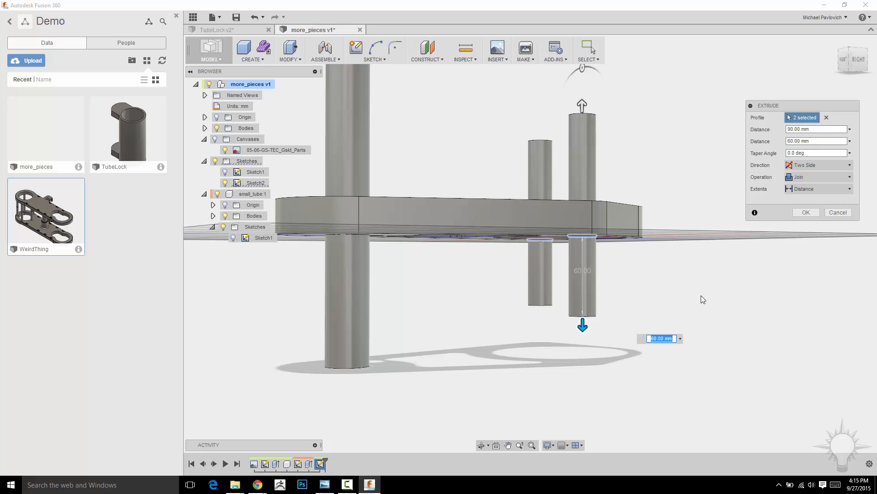
pyautogui.click(807, 213)
pyautogui.keyDown('shift'); pyautogui.moveTo(705, 153); pyautogui.dragTo(707, 203, button='middle'); pyautogui.keyUp('shift')
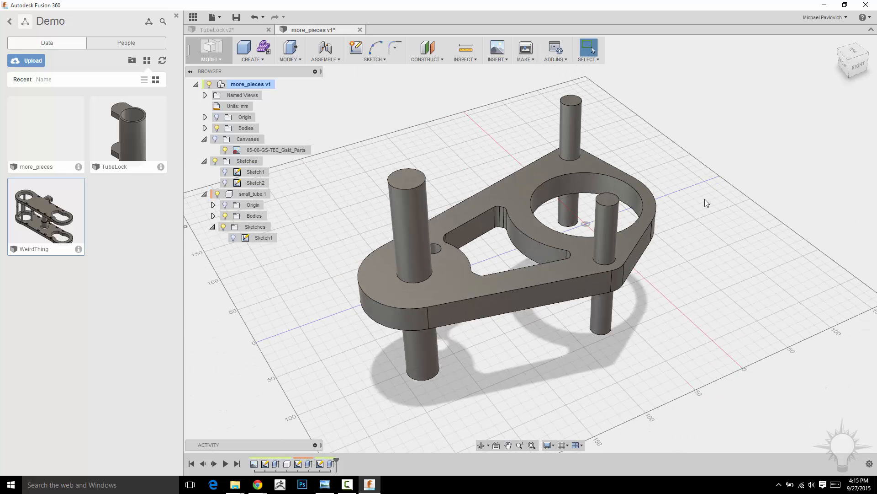
# Expand the top-level Bodies folder and select Body1 to check which geometry belongs to it
pyautogui.keyDown('shift'); pyautogui.moveTo(309, 218); pyautogui.dragTo(293, 196, button='middle'); pyautogui.keyUp('shift')
pyautogui.click(204, 128)
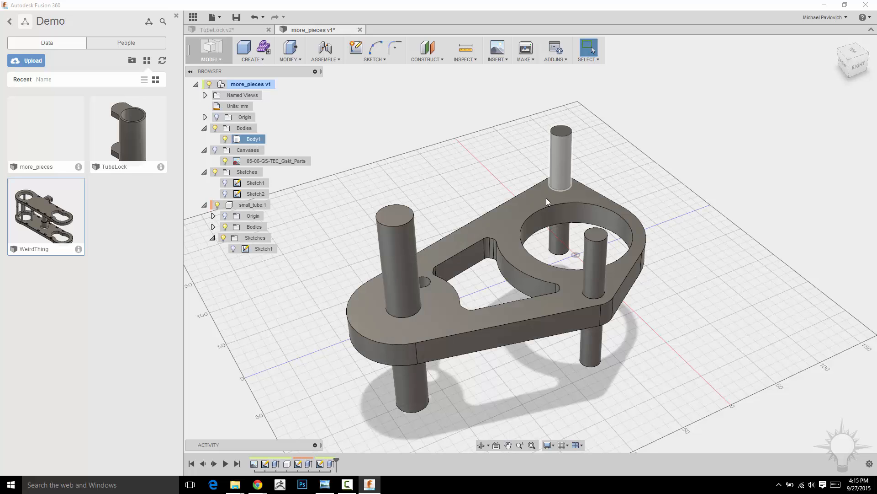
pyautogui.click(252, 142)
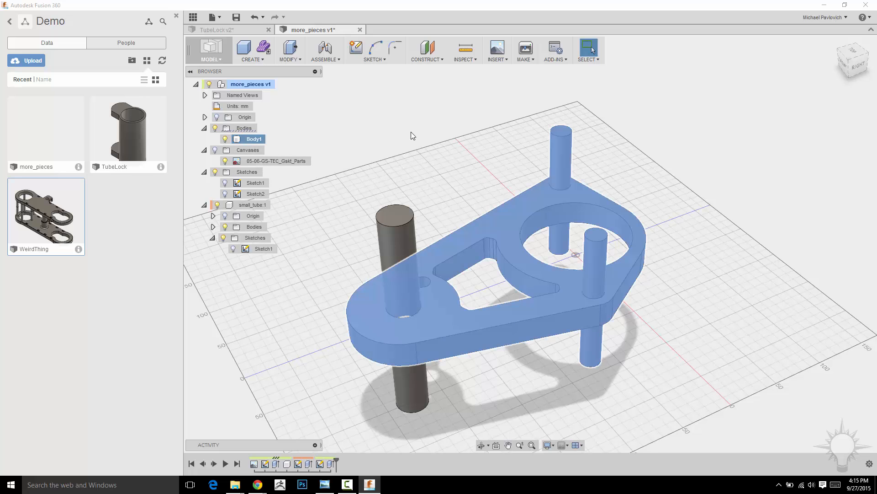
pyautogui.moveTo(413, 136); pyautogui.dragTo(400, 144, button='middle')
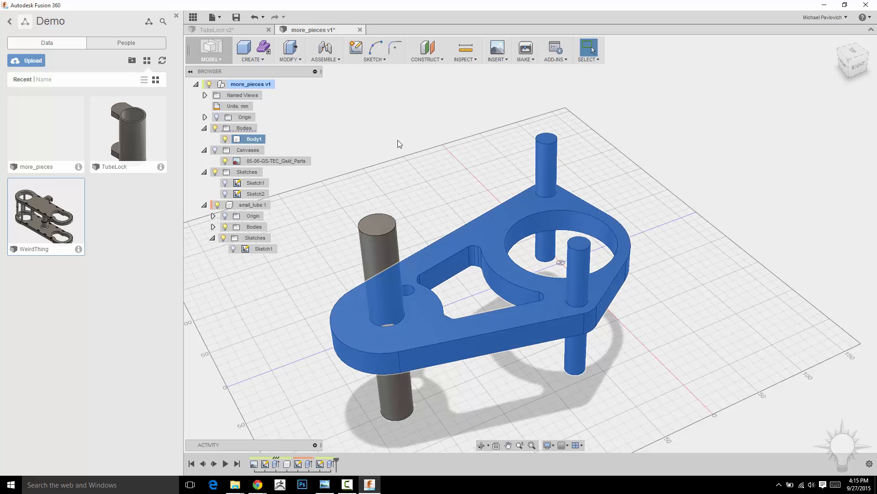
# Edit the two pins' extrude feature and change its operation from Join to New Body
pyautogui.rightClick(331, 463)
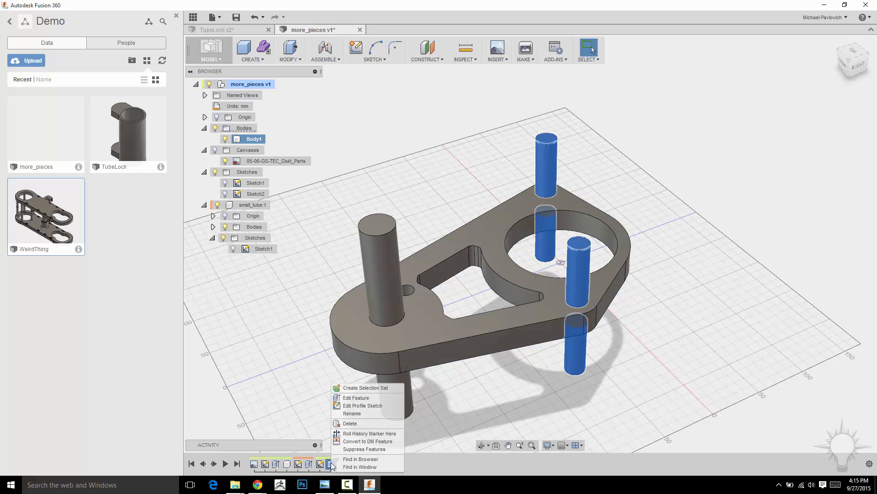
pyautogui.click(360, 400)
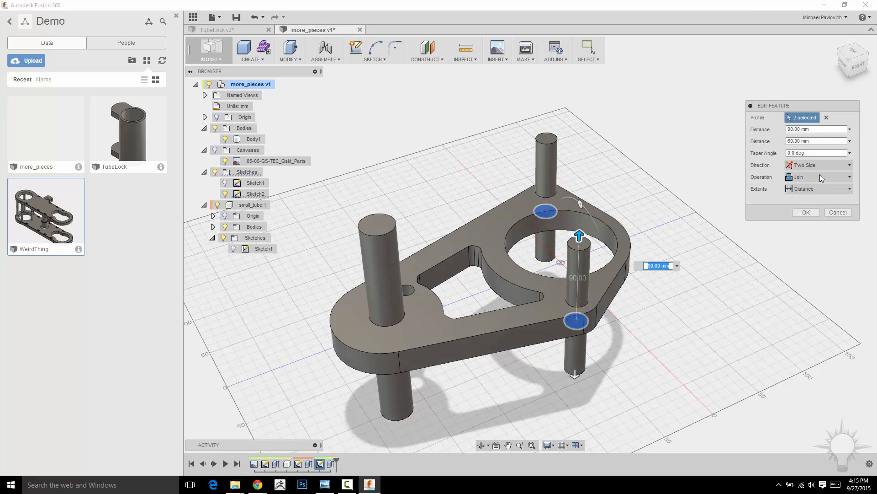
pyautogui.click(818, 177)
pyautogui.click(807, 222)
pyautogui.click(818, 213)
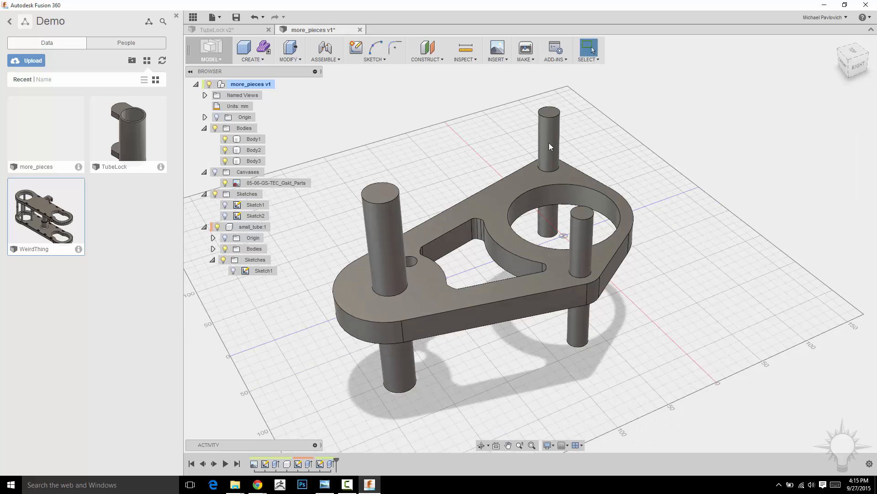
# Select Body1, Body2 and Body3 in turn to check which part of the model each one contains
pyautogui.moveTo(715, 189); pyautogui.dragTo(699, 207, button='middle')
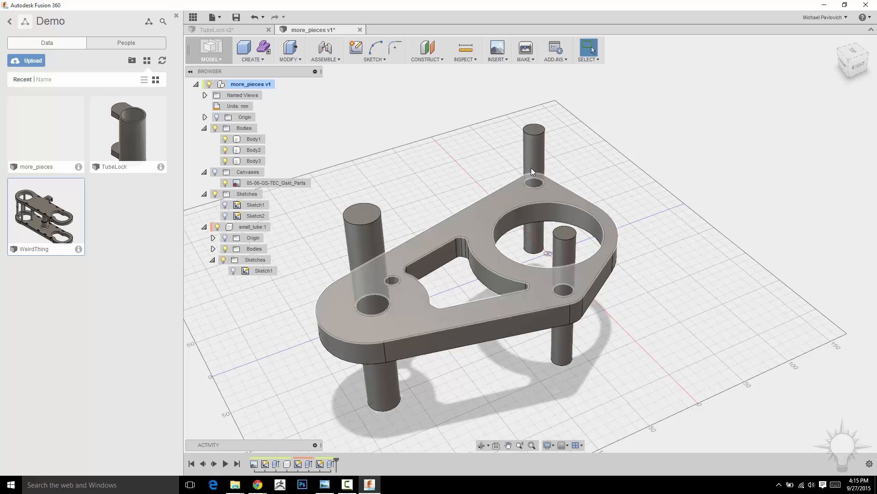
pyautogui.click(252, 140)
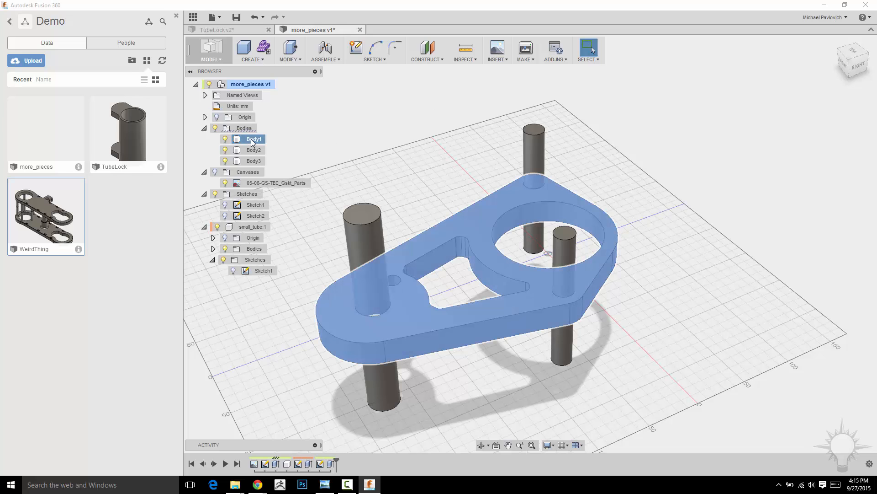
pyautogui.click(255, 150)
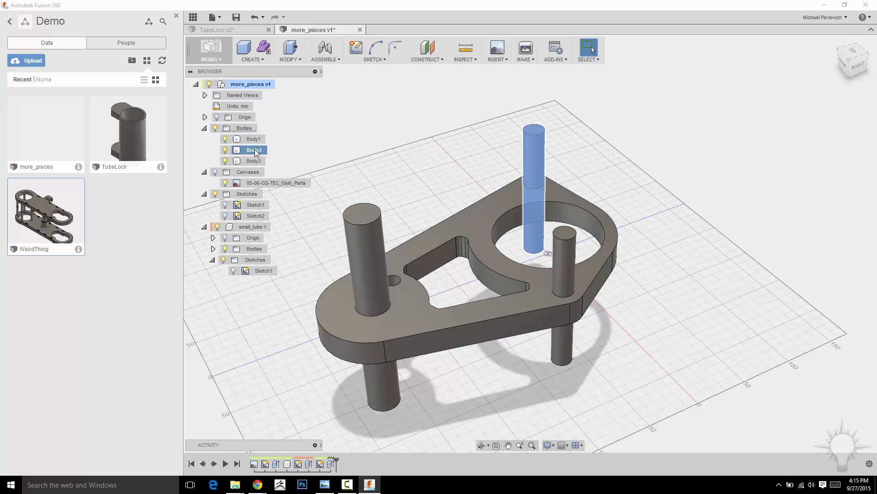
pyautogui.click(252, 162)
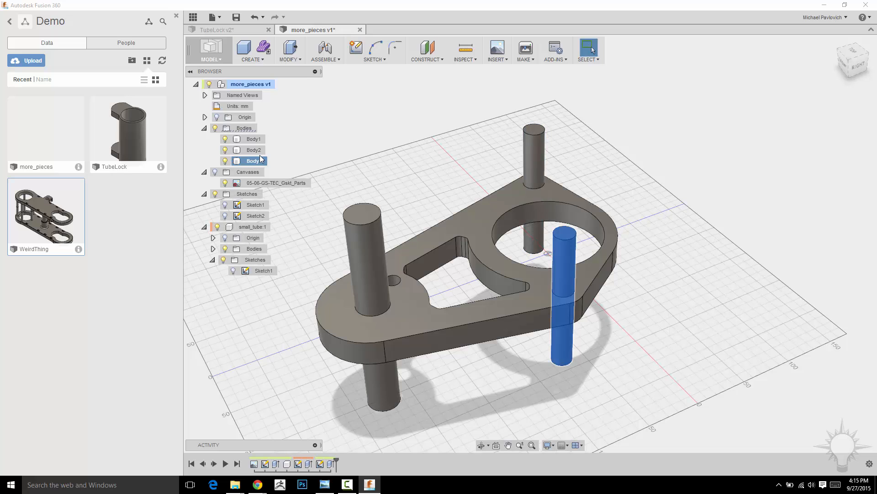
pyautogui.click(256, 151)
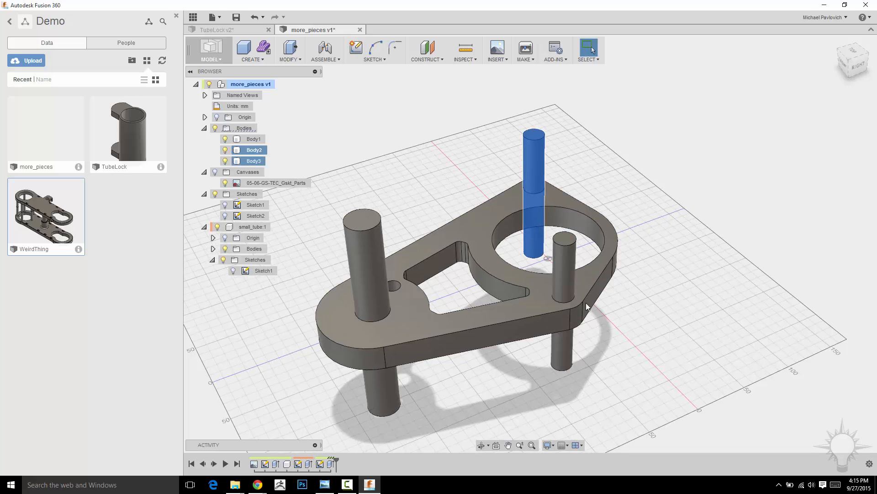
pyautogui.moveTo(645, 210); pyautogui.dragTo(677, 161, button='middle')
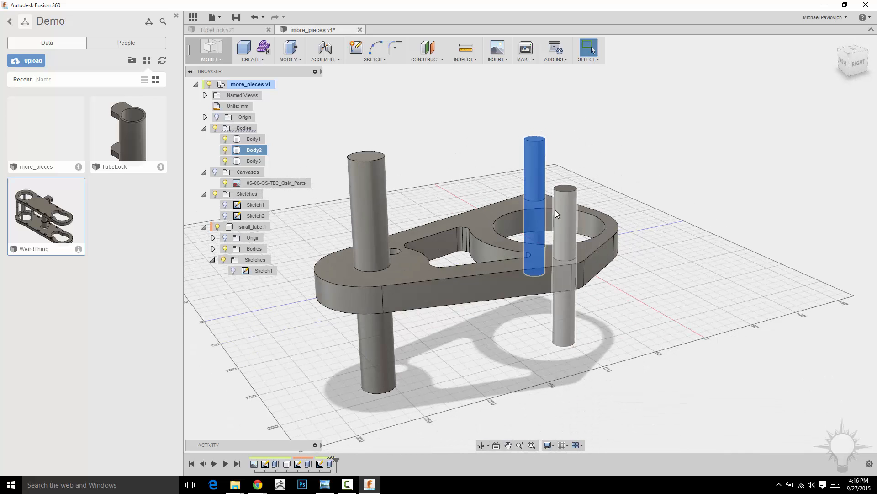
pyautogui.moveTo(666, 231)
pyautogui.keyDown('shift'); pyautogui.mouseDown(button='middle')
pyautogui.moveTo(692, 227)
pyautogui.moveTo(656, 238)
pyautogui.mouseUp(button='middle'); pyautogui.keyUp('shift')
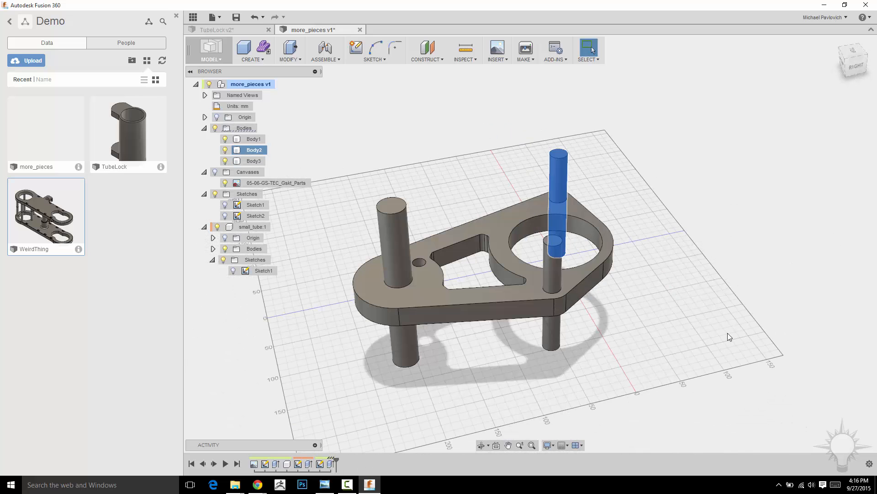
# Rename Body1, the flange plate, as main_body in the top-level Bodies folder
pyautogui.keyDown('shift'); pyautogui.moveTo(681, 313); pyautogui.dragTo(715, 315, button='middle'); pyautogui.keyUp('shift')
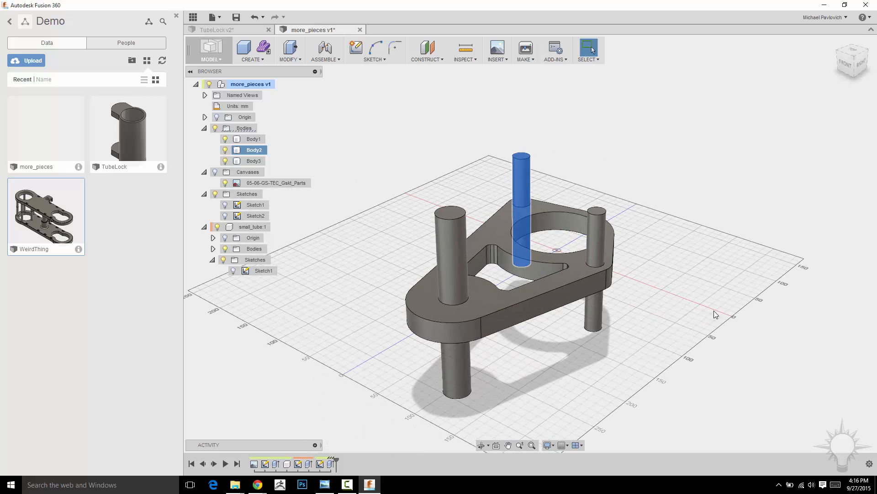
pyautogui.doubleClick(255, 151)
pyautogui.doubleClick(254, 139)
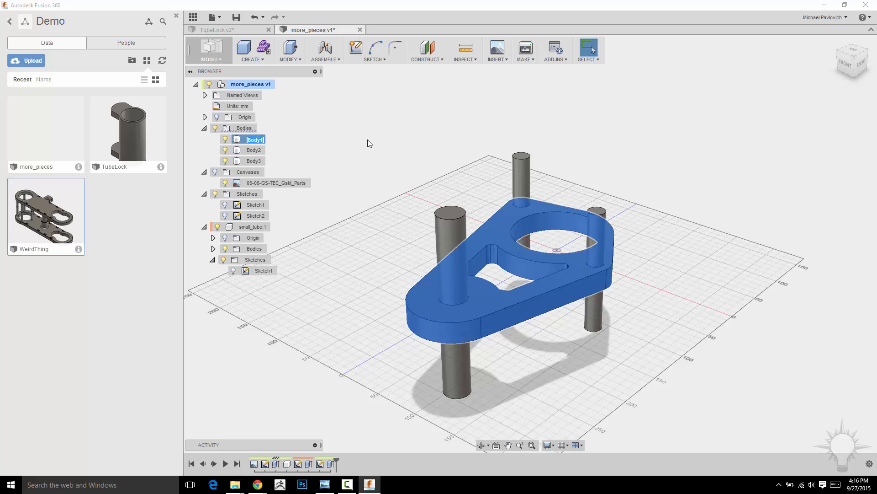
pyautogui.write('main_body')
pyautogui.press('Return')
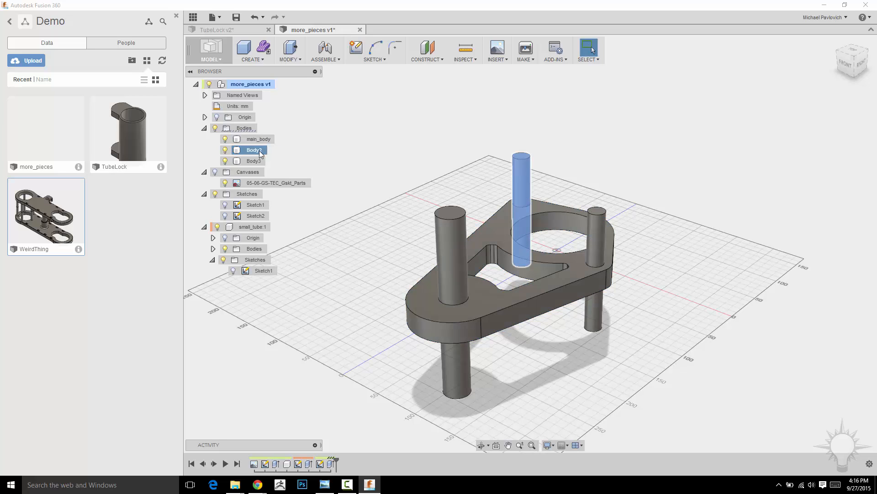
# Rename the two smaller pin bodies, Body2 as smallertubeleft and Body3 as smallertuberight
pyautogui.doubleClick(264, 151)
pyautogui.write('smallertubeleft')
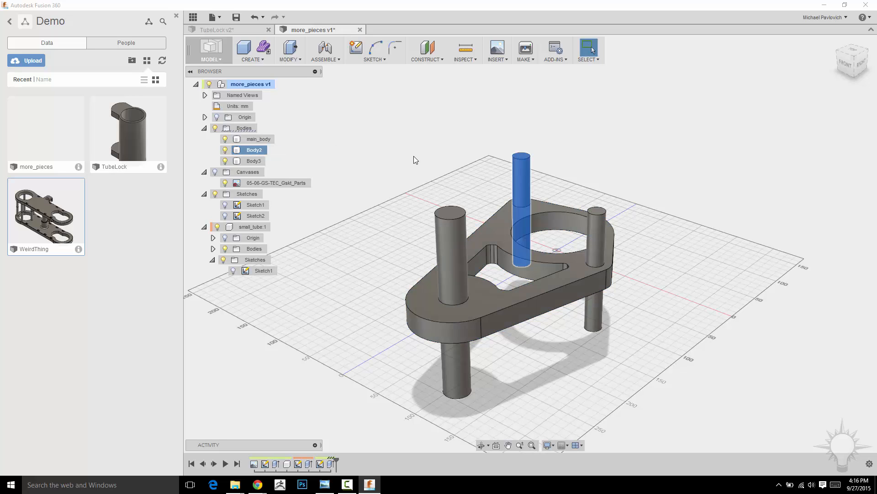
pyautogui.press('Return')
pyautogui.doubleClick(268, 158)
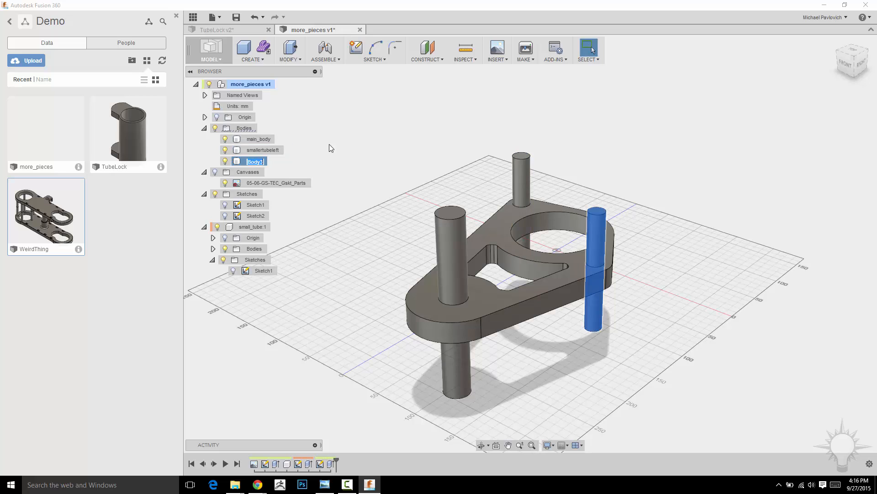
pyautogui.write('smallertuberight')
pyautogui.press('Return')
# Create separate components from the smallertubeleft and smallertuberight bodies, and select the right pin's component to identify it
pyautogui.click(265, 150)
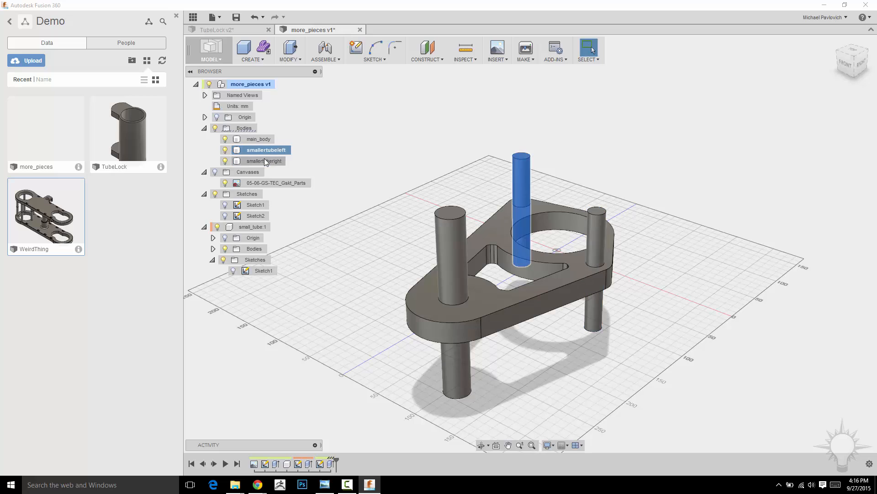
pyautogui.keyDown('ctrl'); pyautogui.click(264, 158); pyautogui.keyUp('ctrl')
pyautogui.rightClick(264, 159)
pyautogui.click(283, 183)
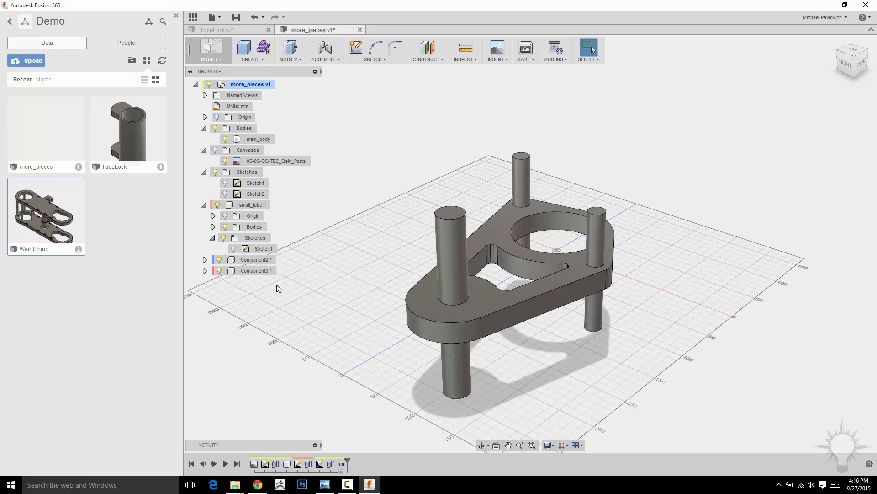
pyautogui.click(257, 272)
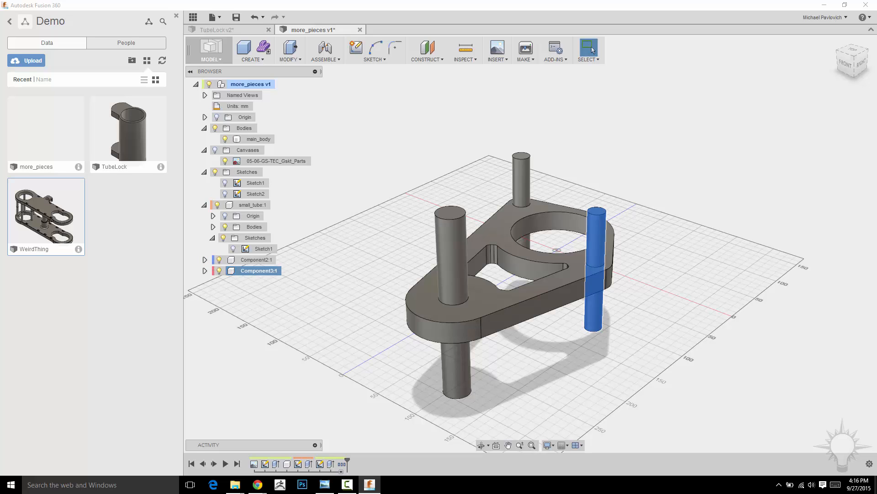
# Turn on component color cycling to see which parts are separate components, and turn it back off
pyautogui.click(871, 464)
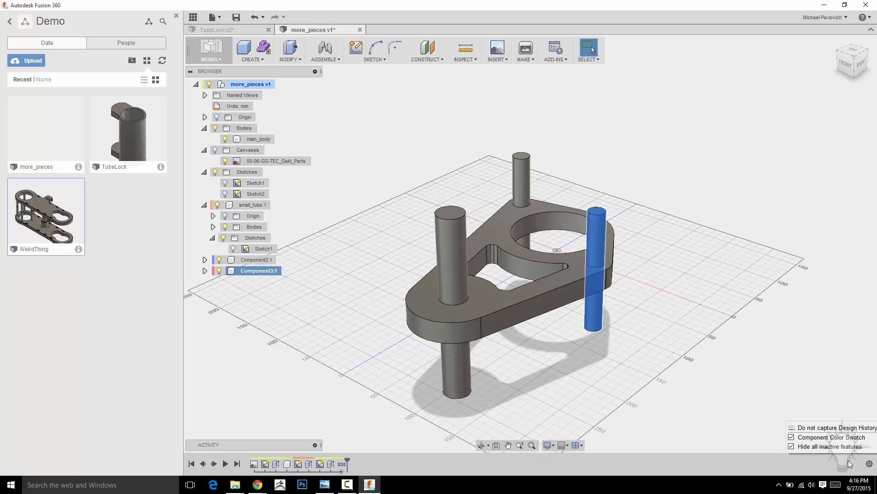
pyautogui.click(682, 368)
pyautogui.moveTo(663, 274); pyautogui.dragTo(425, 87, button='middle')
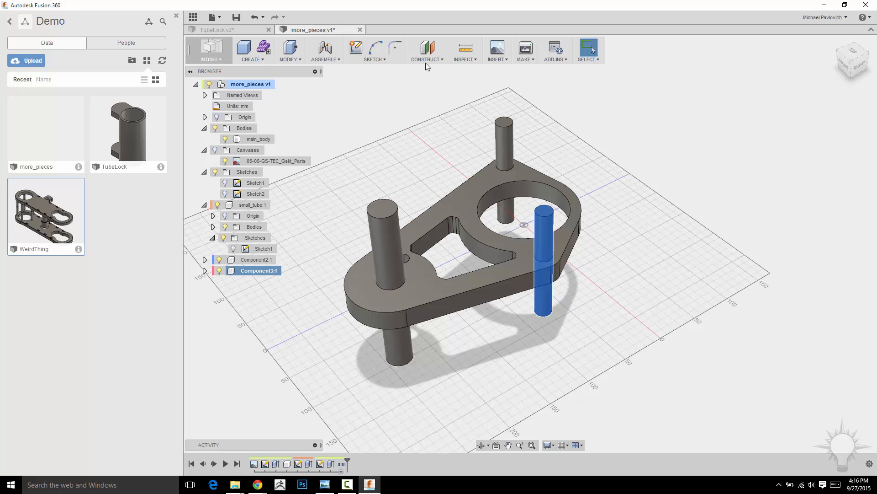
pyautogui.click(458, 60)
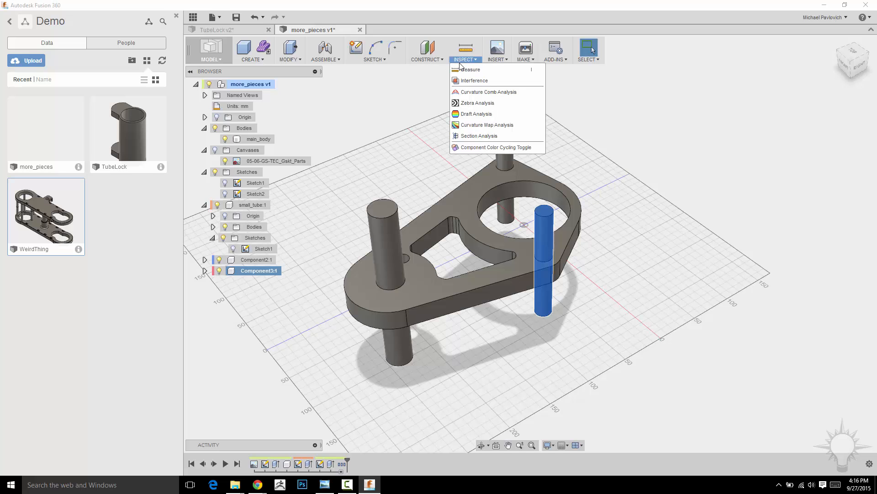
pyautogui.click(538, 147)
pyautogui.moveTo(662, 188)
pyautogui.keyDown('shift'); pyautogui.mouseDown(button='middle')
pyautogui.moveTo(636, 178)
pyautogui.moveTo(651, 178)
pyautogui.moveTo(666, 198)
pyautogui.moveTo(676, 190)
pyautogui.moveTo(640, 177)
pyautogui.moveTo(660, 204)
pyautogui.mouseUp(button='middle'); pyautogui.keyUp('shift')
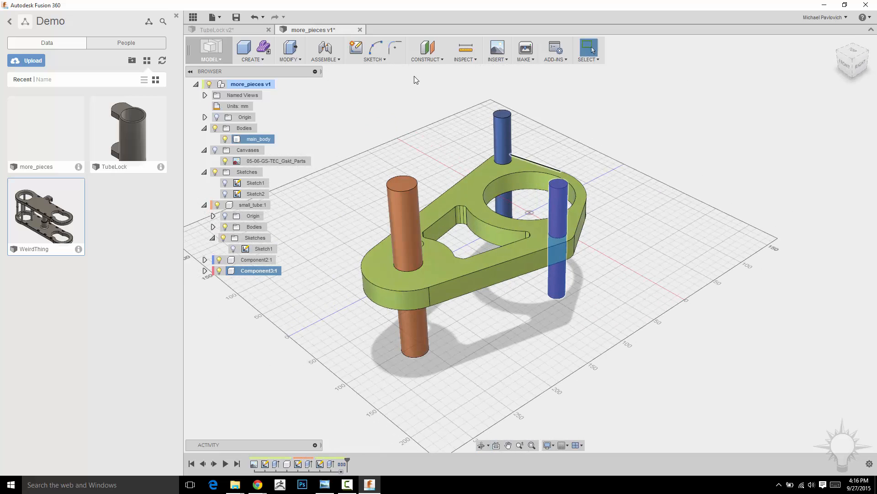
pyautogui.click(465, 59)
pyautogui.click(473, 147)
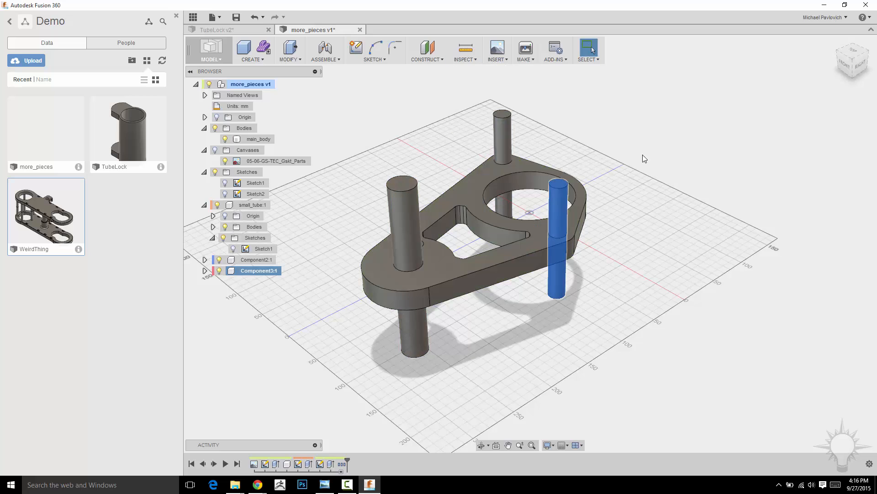
# Expand Component3 and its Bodies folder to check its body, and rename the component smallertuber
pyautogui.keyDown('shift'); pyautogui.moveTo(643, 155); pyautogui.dragTo(516, 158, button='middle'); pyautogui.keyUp('shift')
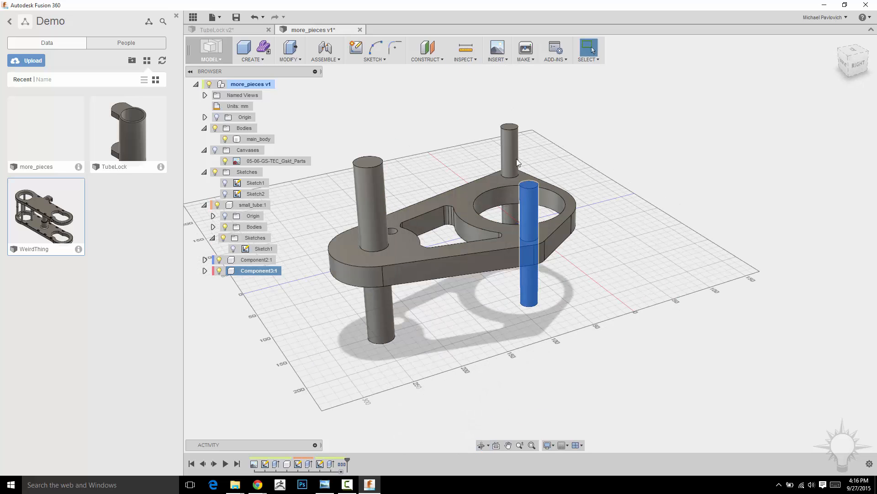
pyautogui.click(205, 271)
pyautogui.click(213, 293)
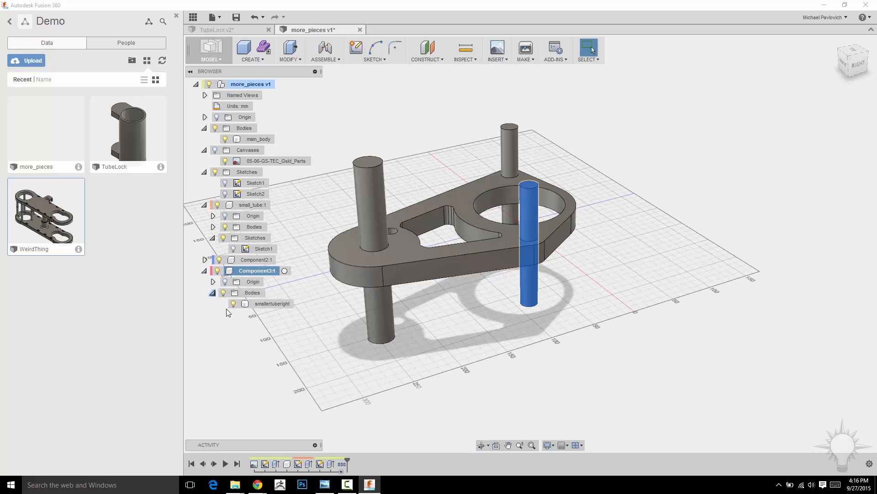
pyautogui.click(274, 304)
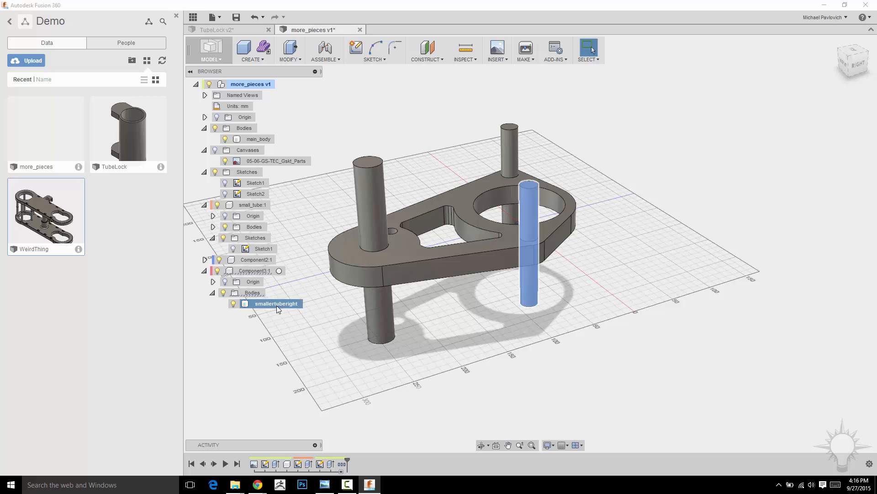
pyautogui.doubleClick(254, 271)
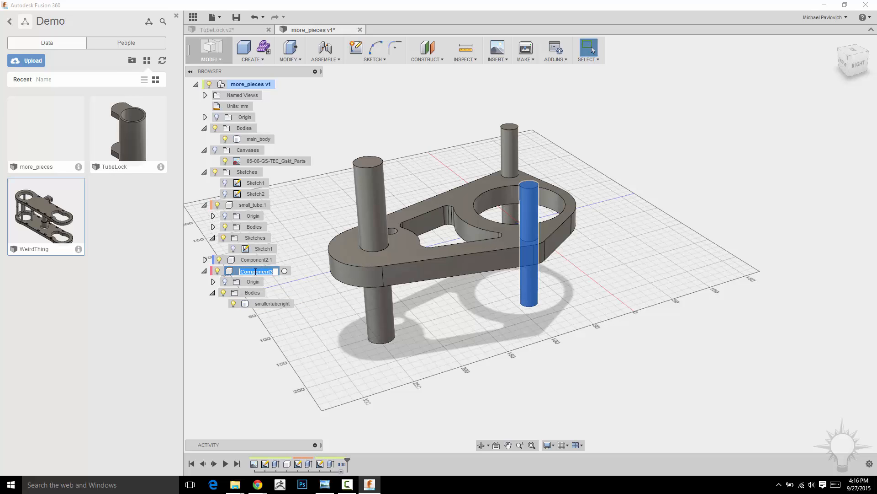
pyautogui.write('smallertube')
pyautogui.press('Return')
pyautogui.write('r')
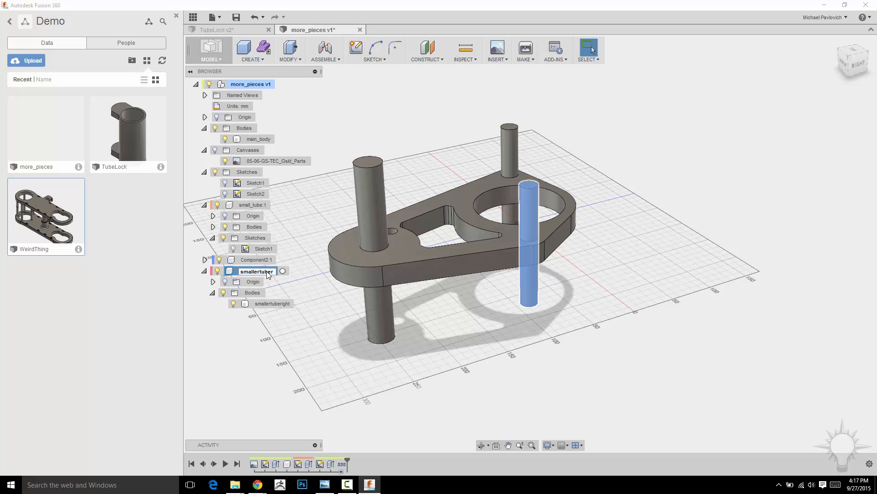
pyautogui.press('Return')
# Rename Component2 as smallertubel and collapse the smallertuber component in the browser tree
pyautogui.doubleClick(256, 259)
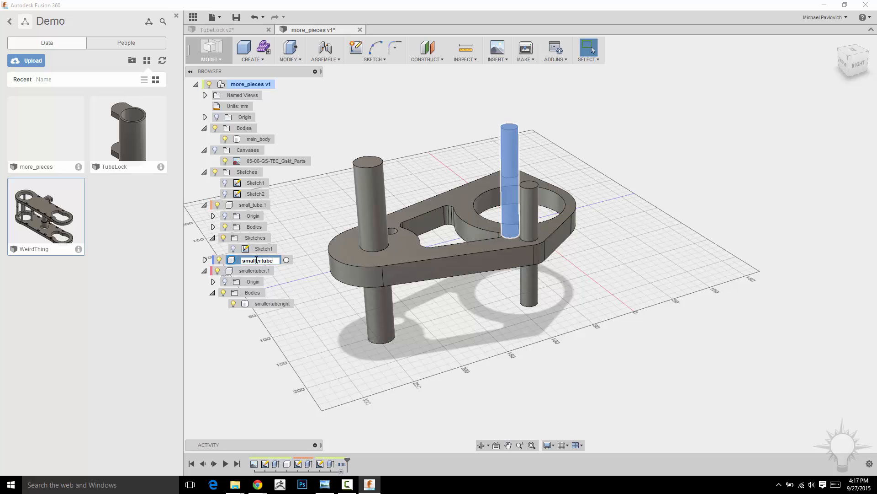
pyautogui.write('smallertubel')
pyautogui.press('Return')
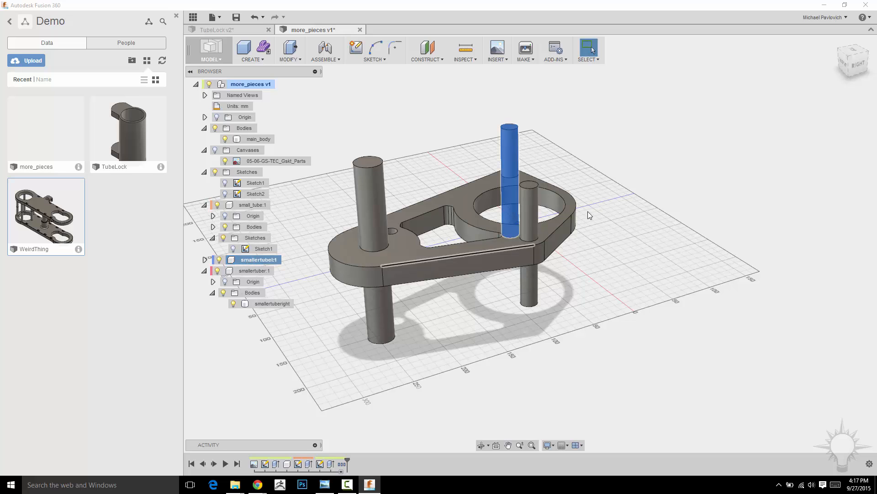
pyautogui.keyDown('shift'); pyautogui.moveTo(604, 183); pyautogui.dragTo(620, 204, button='middle'); pyautogui.keyUp('shift')
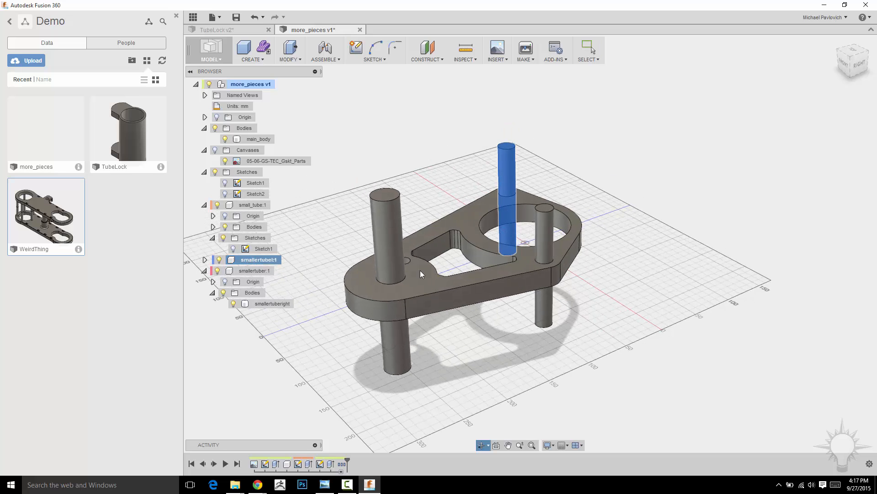
pyautogui.click(208, 269)
pyautogui.click(208, 269)
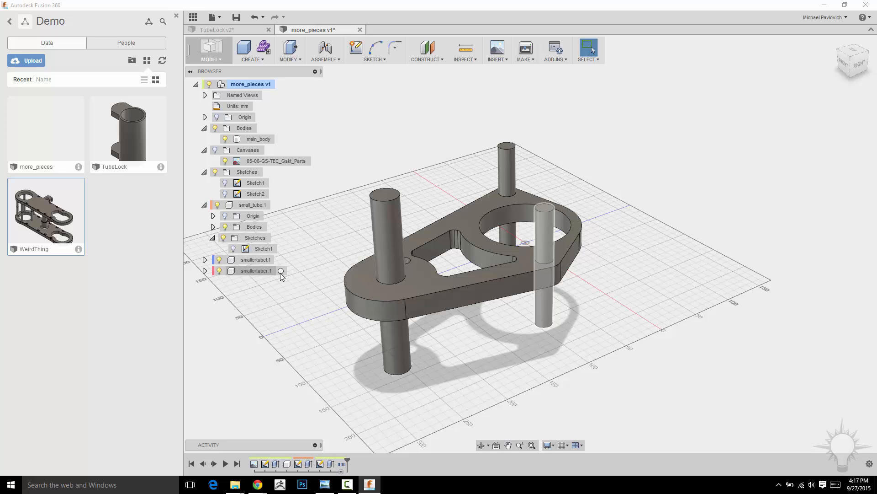
# Activate the smallertuber component, expand its contents, and clear the selection
pyautogui.click(280, 270)
pyautogui.click(205, 270)
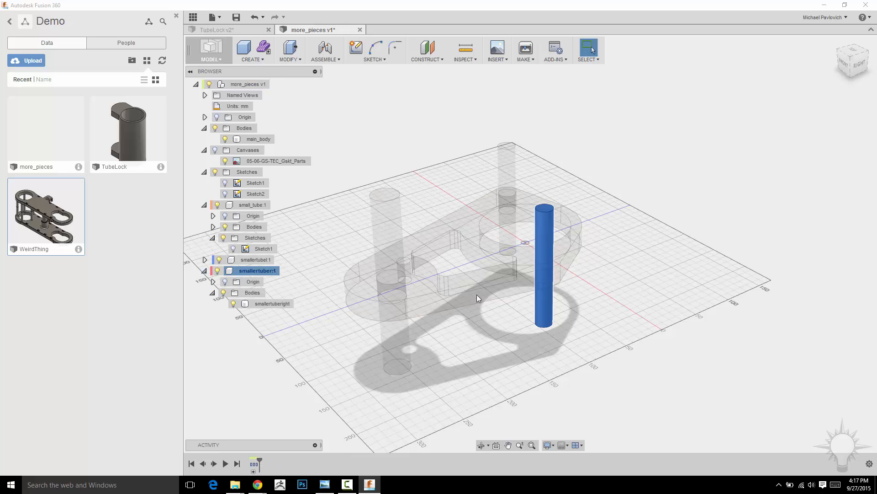
pyautogui.keyDown('shift'); pyautogui.moveTo(643, 225); pyautogui.dragTo(389, 311, button='middle'); pyautogui.keyUp('shift')
pyautogui.scroll(2, 693, 233)
pyautogui.scroll(2, 652, 248)
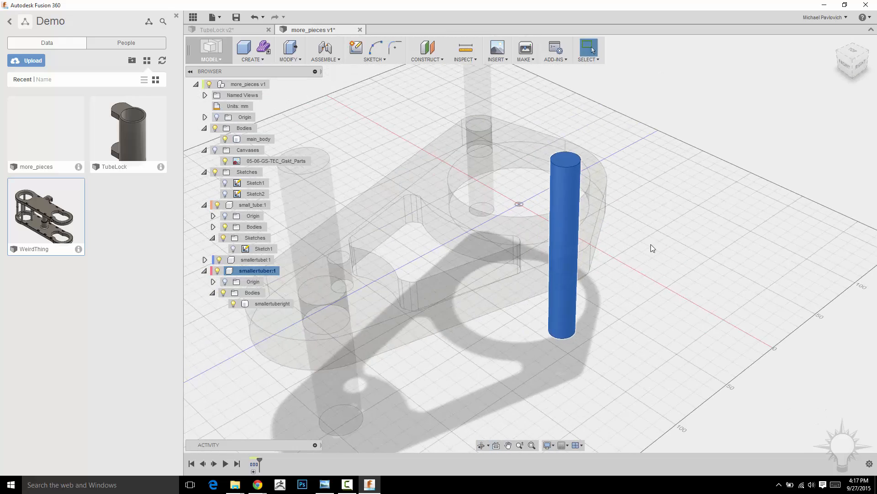
pyautogui.keyDown('shift'); pyautogui.moveTo(688, 217); pyautogui.dragTo(711, 216, button='middle'); pyautogui.keyUp('shift')
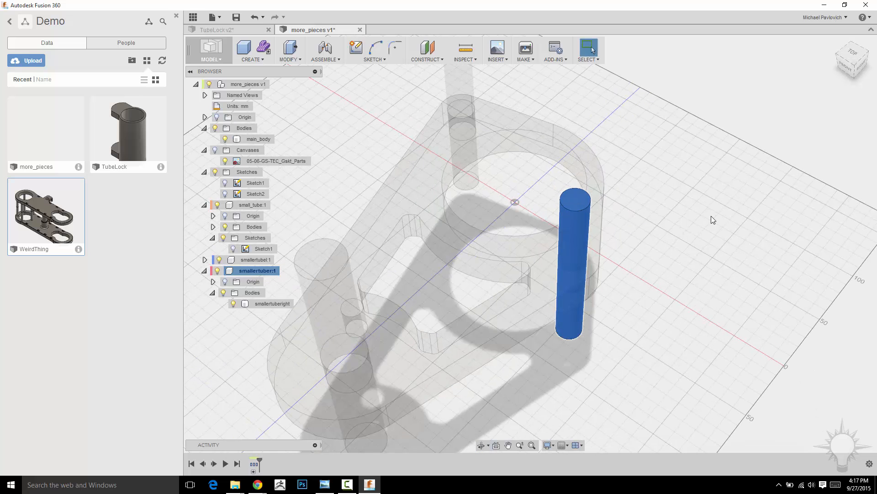
pyautogui.click(692, 134)
# Sketch on the top face of the smallertuber pin, offset its circular edge outward, and finish the sketch
pyautogui.click(356, 47)
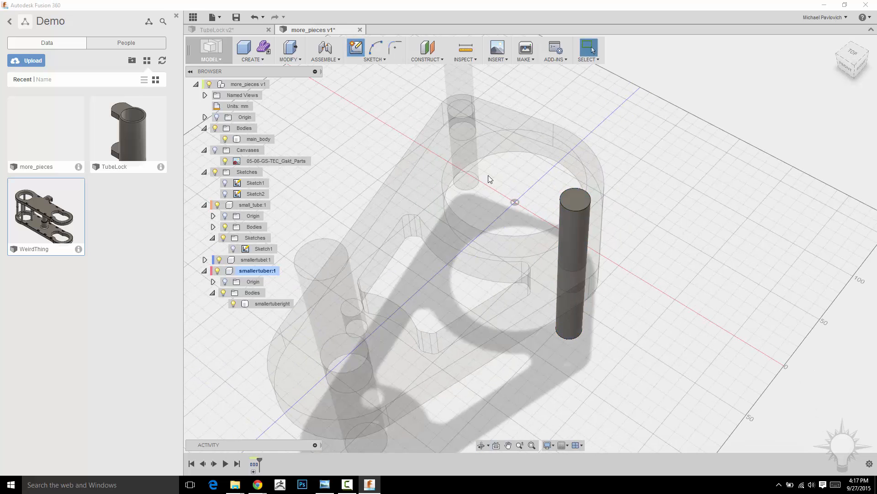
pyautogui.click(575, 198)
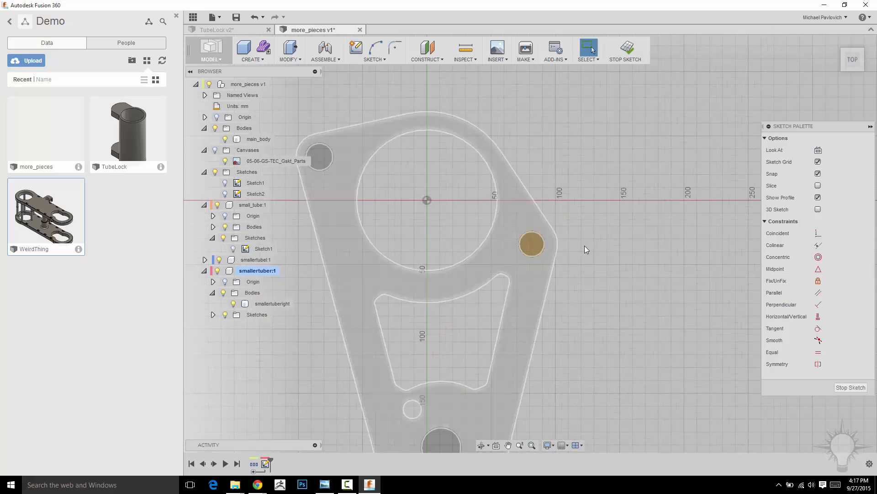
pyautogui.scroll(3, 609, 250)
pyautogui.moveTo(610, 250); pyautogui.dragTo(676, 226, button='middle')
pyautogui.press('o')
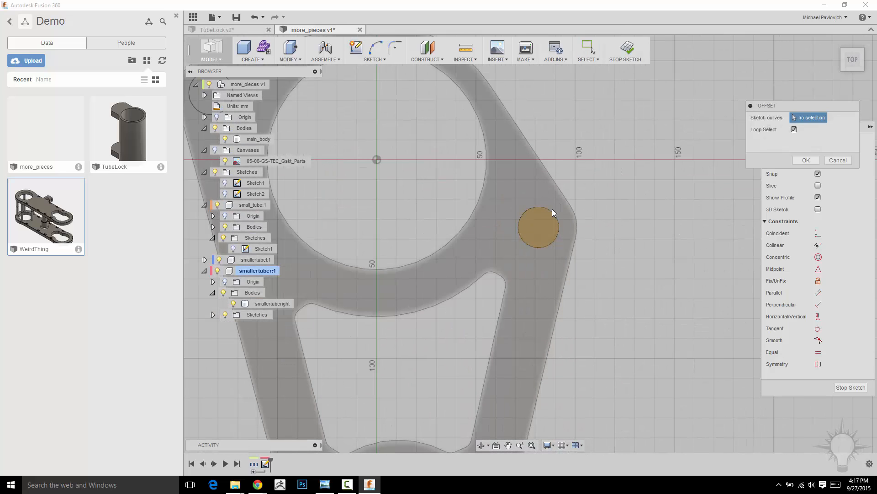
pyautogui.click(554, 210)
pyautogui.press('Return')
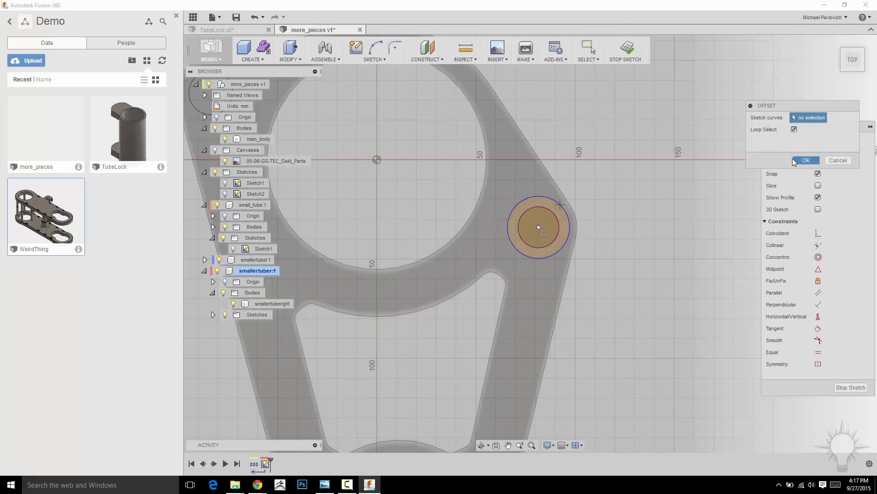
pyautogui.click(805, 160)
pyautogui.click(627, 48)
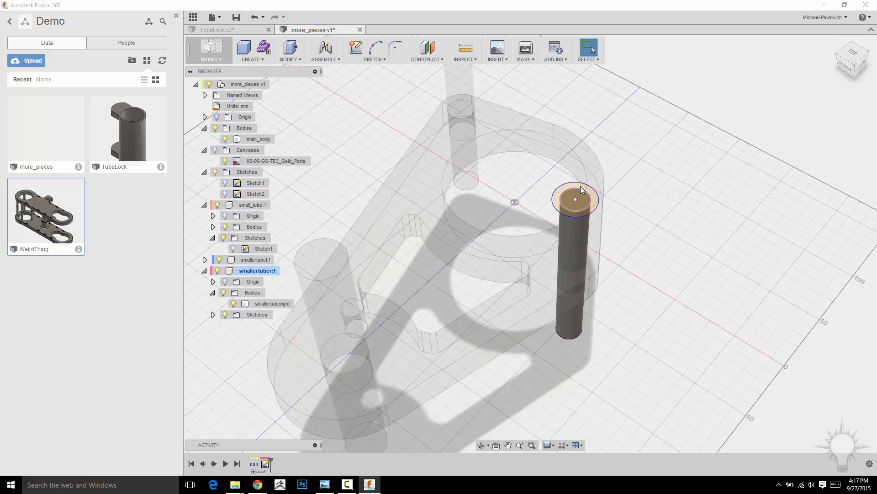
# Extrude the pin's inner circle and outer ring profiles -20 mm with the Join operation to form a head
pyautogui.scroll(5, 671, 193)
pyautogui.click(427, 204)
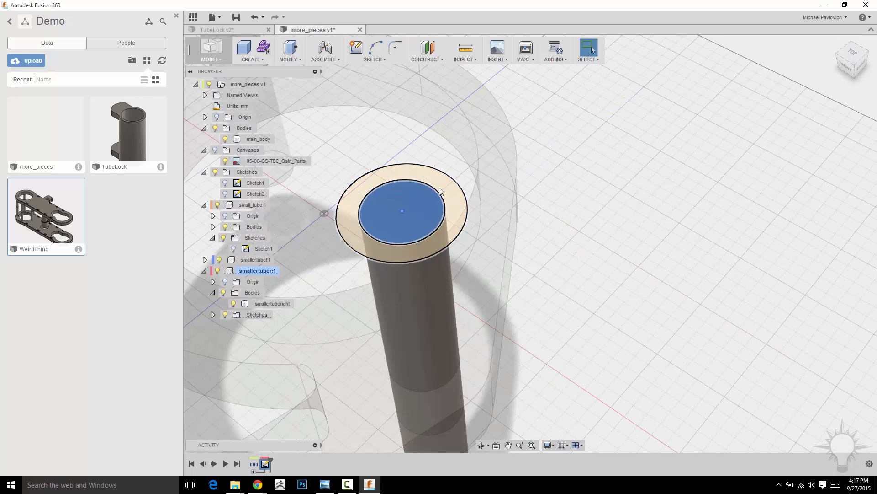
pyautogui.rightClick(666, 182)
pyautogui.click(684, 165)
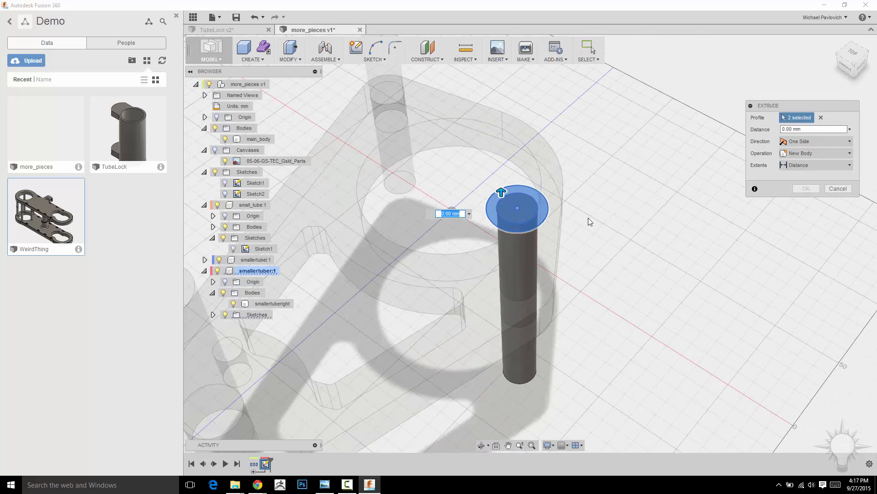
pyautogui.moveTo(502, 87); pyautogui.dragTo(502, 140)
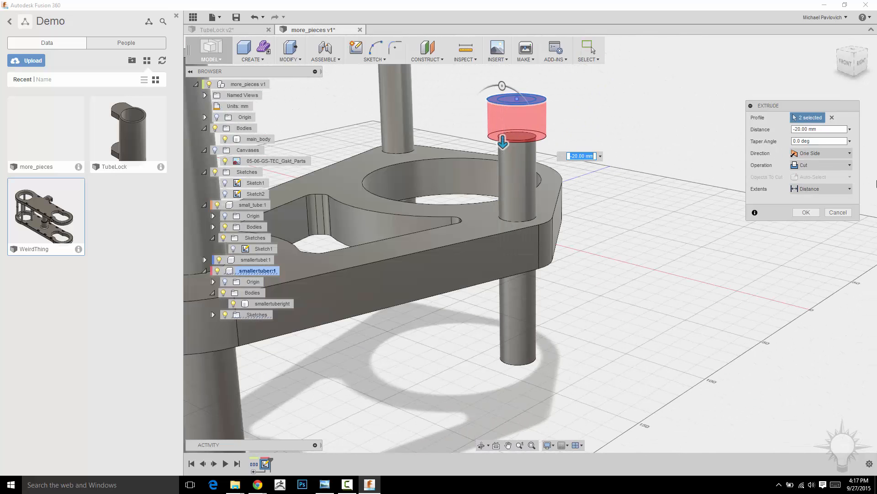
pyautogui.click(826, 166)
pyautogui.click(816, 177)
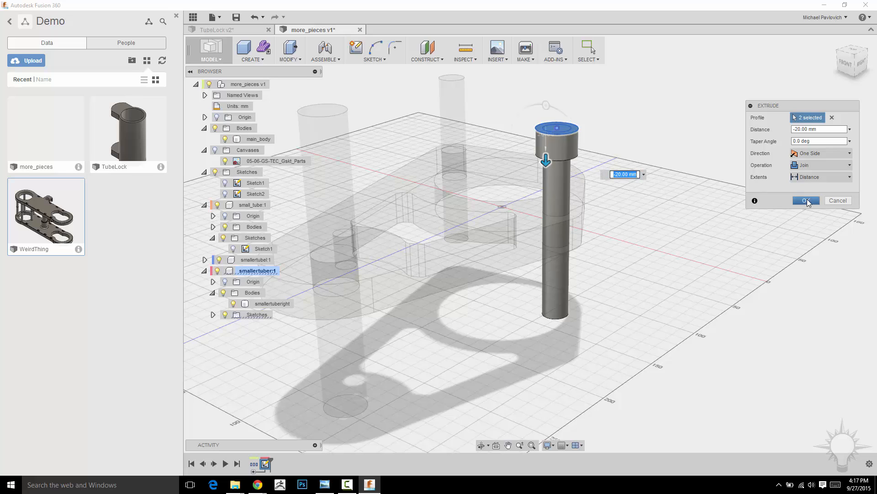
pyautogui.click(806, 200)
pyautogui.keyDown('shift'); pyautogui.moveTo(697, 218); pyautogui.dragTo(698, 237, button='middle'); pyautogui.keyUp('shift')
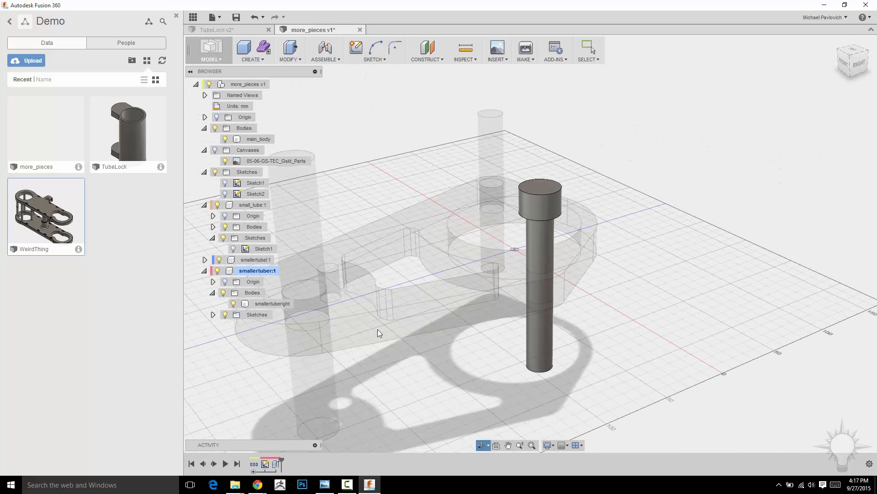
# Activate the smallertubel component for editing
pyautogui.click(274, 272)
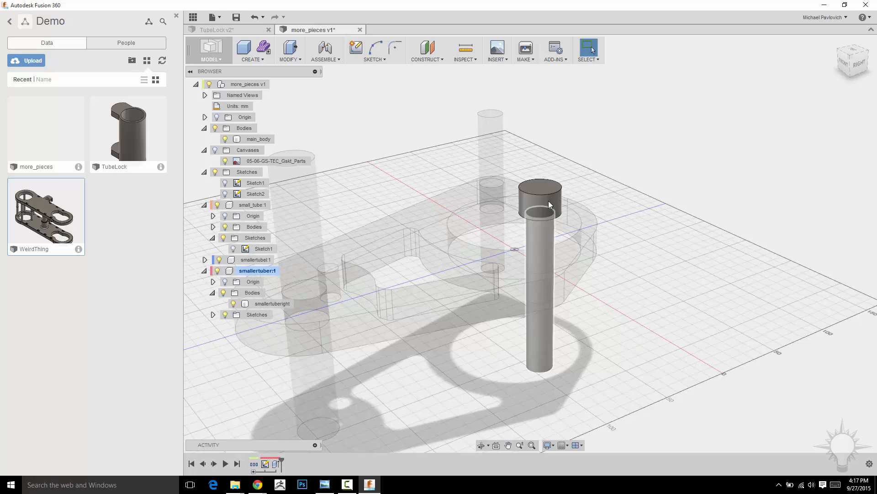
pyautogui.moveTo(720, 207); pyautogui.dragTo(743, 209, button='middle')
pyautogui.moveTo(700, 179); pyautogui.dragTo(733, 209, button='middle')
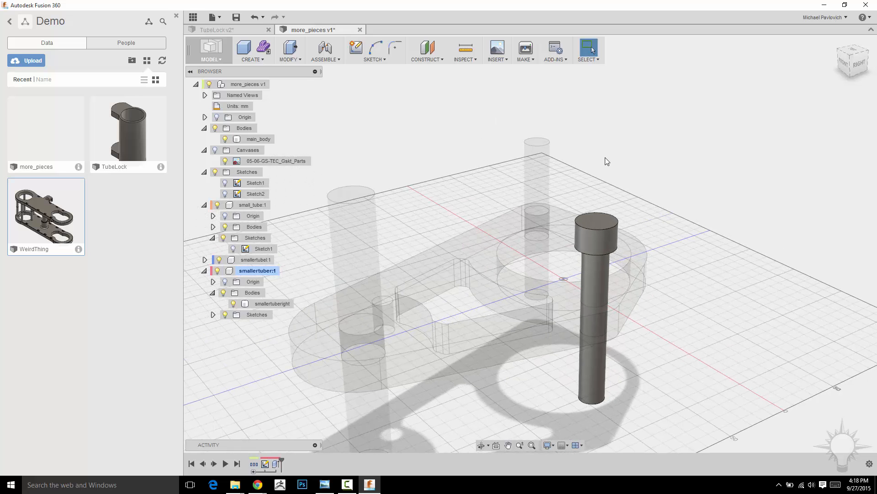
pyautogui.click(277, 260)
pyautogui.keyDown('shift'); pyautogui.moveTo(676, 160); pyautogui.dragTo(344, 99, button='middle'); pyautogui.keyUp('shift')
pyautogui.scroll(3, 556, 133)
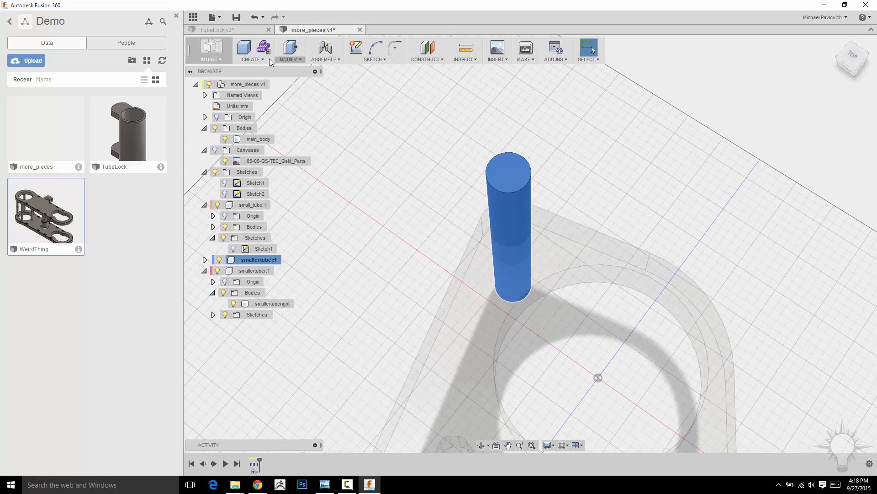
# Place a simple hole at the centre of the smallertubel pin's top face and set its diameter to 16 mm
pyautogui.click(253, 59)
pyautogui.click(256, 147)
pyautogui.click(500, 174)
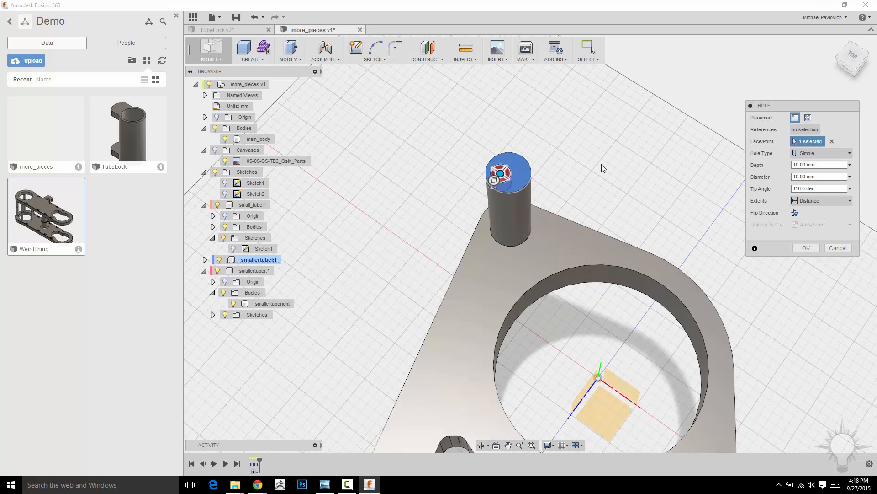
pyautogui.scroll(3, 601, 163)
pyautogui.moveTo(418, 178)
pyautogui.mouseDown()
pyautogui.moveTo(430, 183)
pyautogui.moveTo(433, 176)
pyautogui.mouseUp()
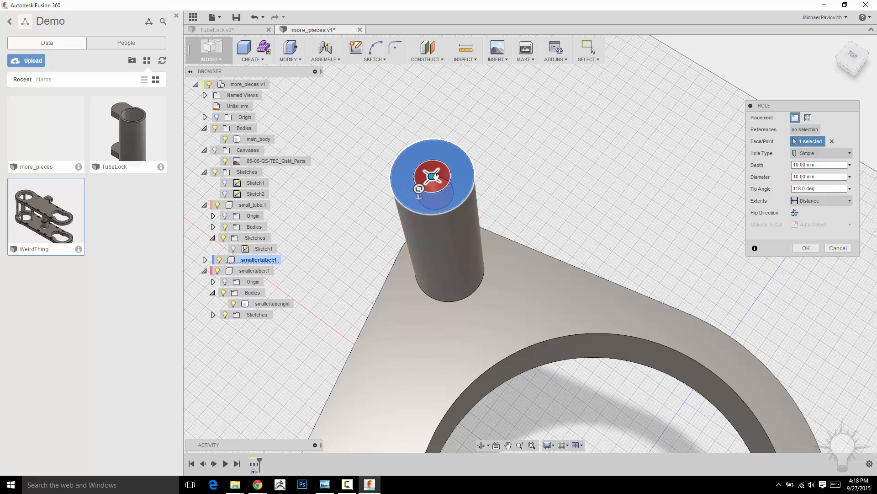
pyautogui.keyDown('shift'); pyautogui.moveTo(592, 191); pyautogui.dragTo(571, 182, button='middle'); pyautogui.keyUp('shift')
pyautogui.moveTo(421, 294); pyautogui.dragTo(420, 304)
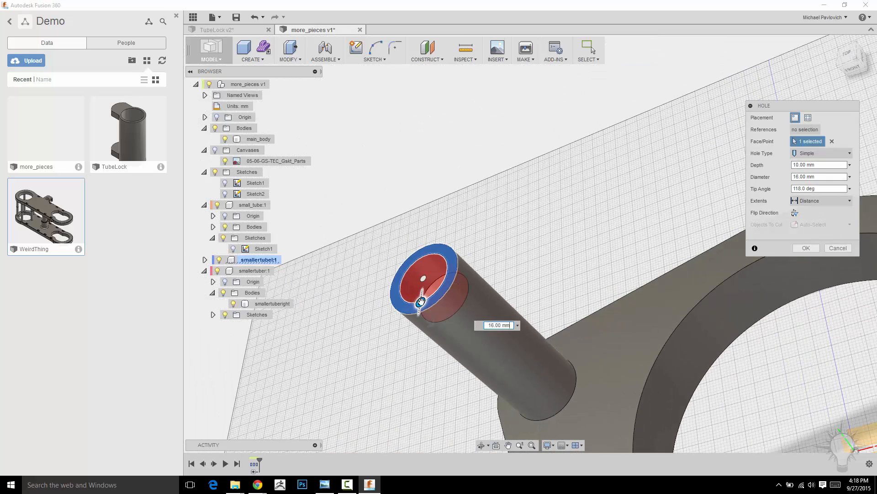
# Set the hole's extents to To so it runs through the pin's full length, and create it
pyautogui.scroll(-3, 559, 251)
pyautogui.moveTo(558, 250); pyautogui.dragTo(536, 169, button='middle')
pyautogui.moveTo(453, 191); pyautogui.dragTo(624, 358)
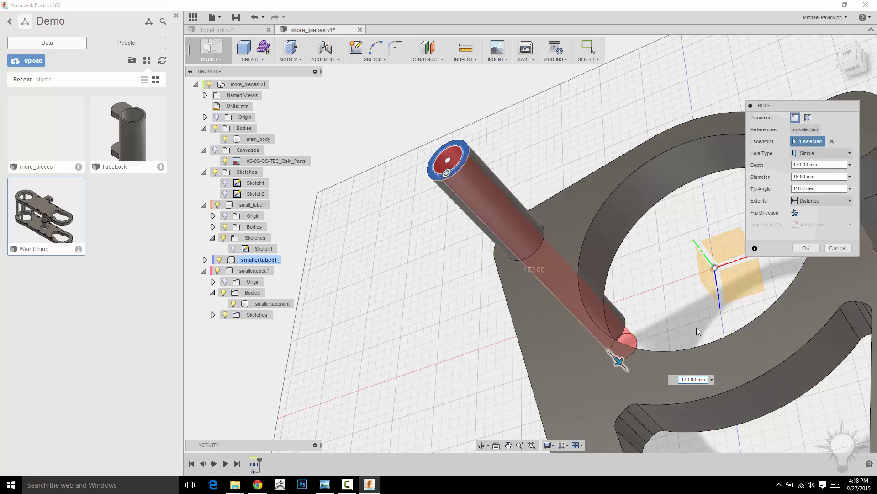
pyautogui.keyDown('shift'); pyautogui.moveTo(803, 396); pyautogui.dragTo(726, 198, button='middle'); pyautogui.keyUp('shift')
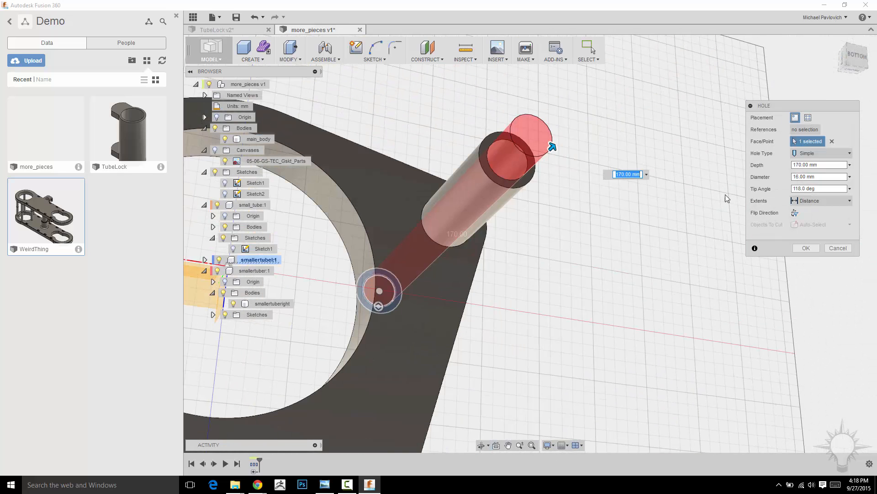
pyautogui.click(806, 200)
pyautogui.click(810, 224)
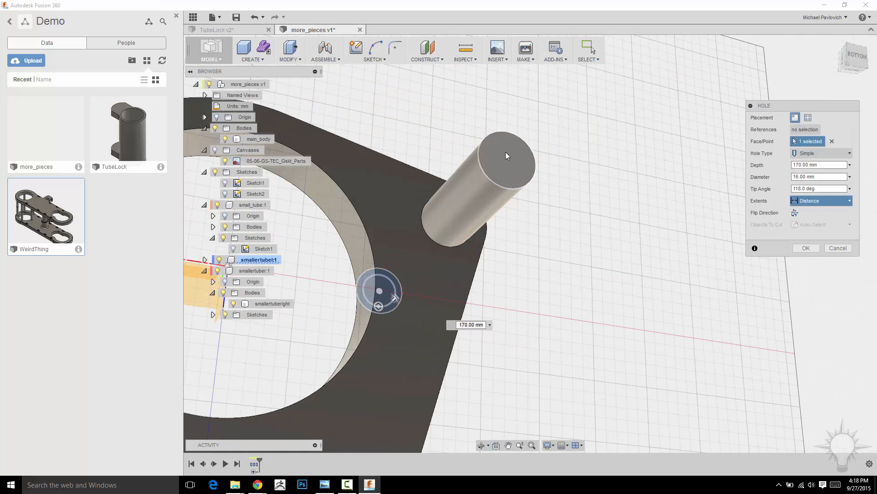
pyautogui.click(807, 248)
# Start a sketch on the hollow pin's top face and expand the smallertubel component and its sketches in the browser
pyautogui.scroll(-3, 663, 212)
pyautogui.keyDown('shift'); pyautogui.moveTo(672, 286); pyautogui.dragTo(530, 280, button='middle'); pyautogui.keyUp('shift')
pyautogui.keyDown('shift'); pyautogui.moveTo(592, 350); pyautogui.dragTo(582, 347, button='middle'); pyautogui.keyUp('shift')
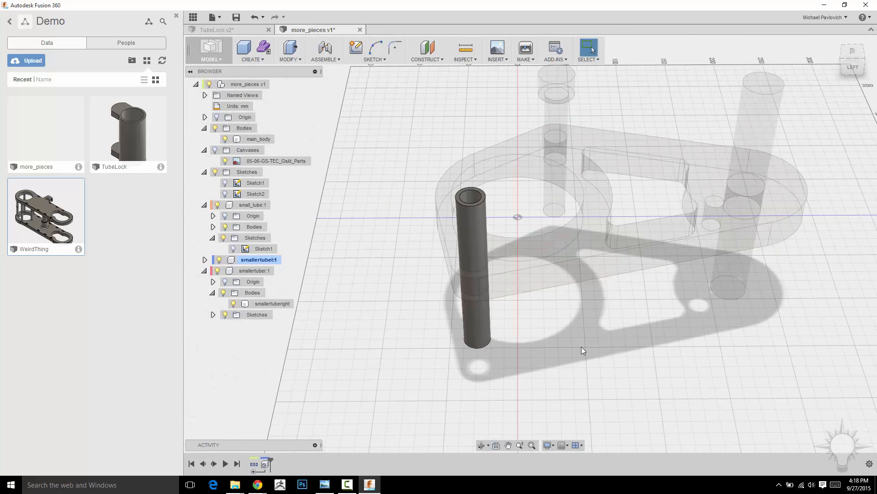
pyautogui.click(375, 60)
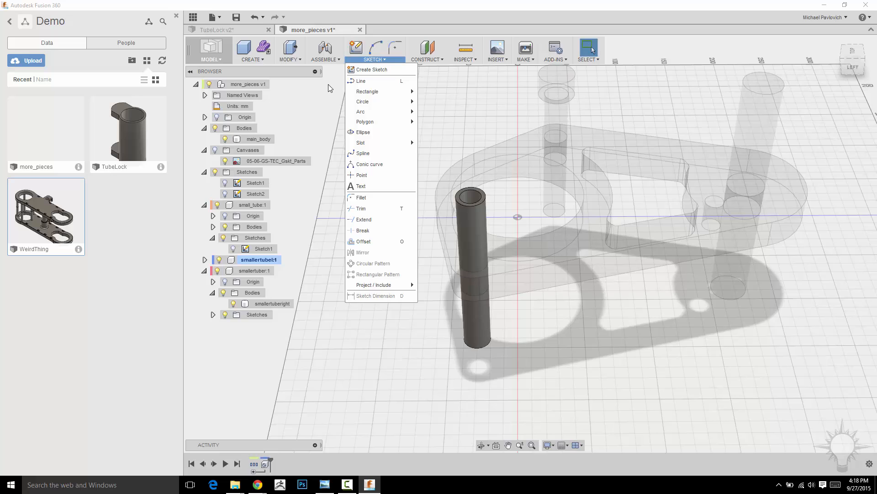
pyautogui.click(356, 49)
pyautogui.click(459, 199)
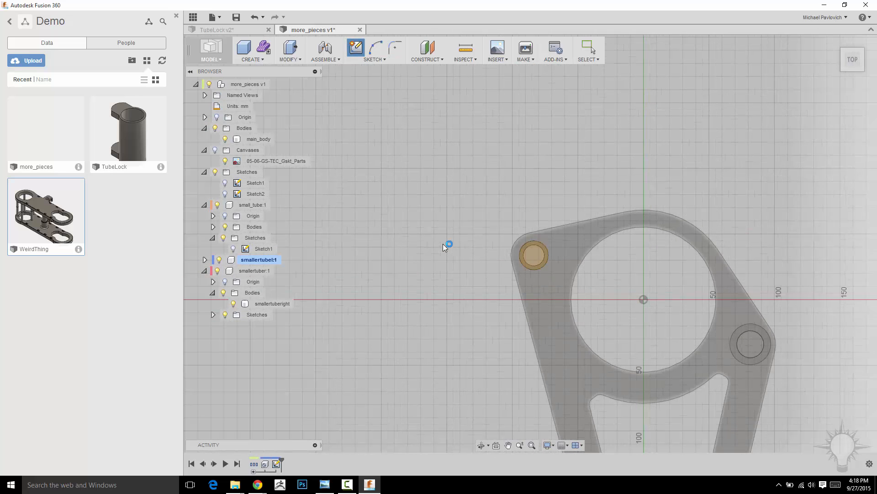
pyautogui.click(204, 259)
pyautogui.click(212, 292)
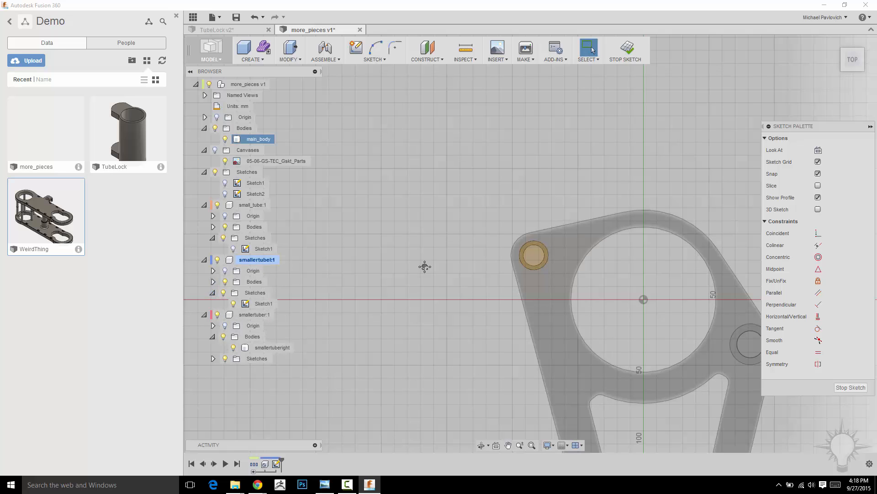
# Offset the hollow pin's outer circular edge outward and finish the sketch
pyautogui.moveTo(425, 267)
pyautogui.keyDown('shift'); pyautogui.mouseDown(button='middle')
pyautogui.moveTo(420, 277)
pyautogui.moveTo(436, 292)
pyautogui.mouseUp(button='middle'); pyautogui.keyUp('shift')
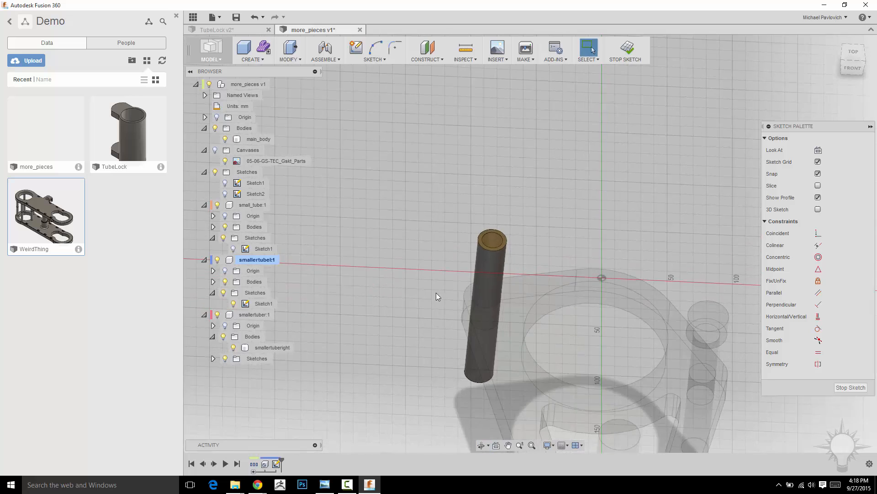
pyautogui.scroll(5, 437, 298)
pyautogui.moveTo(722, 176); pyautogui.dragTo(580, 261, button='middle')
pyautogui.moveTo(600, 174); pyautogui.dragTo(617, 222, button='middle')
pyautogui.scroll(2, 578, 219)
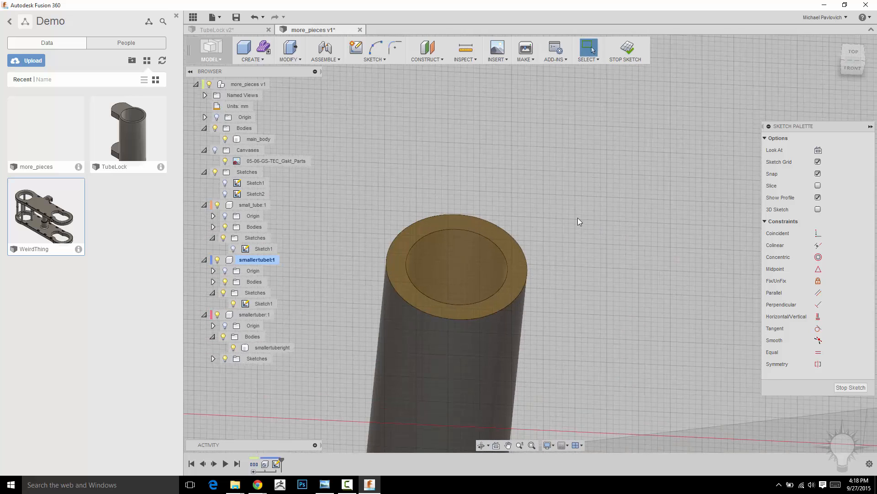
pyautogui.press('o')
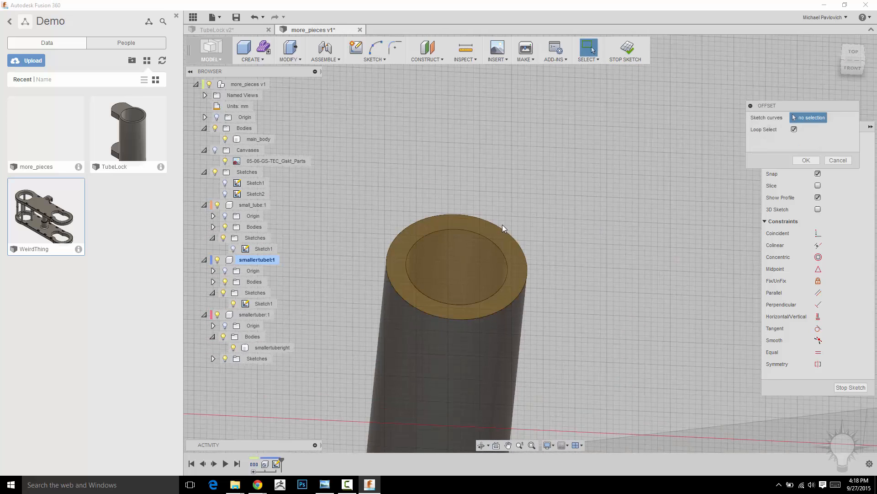
pyautogui.click(506, 225)
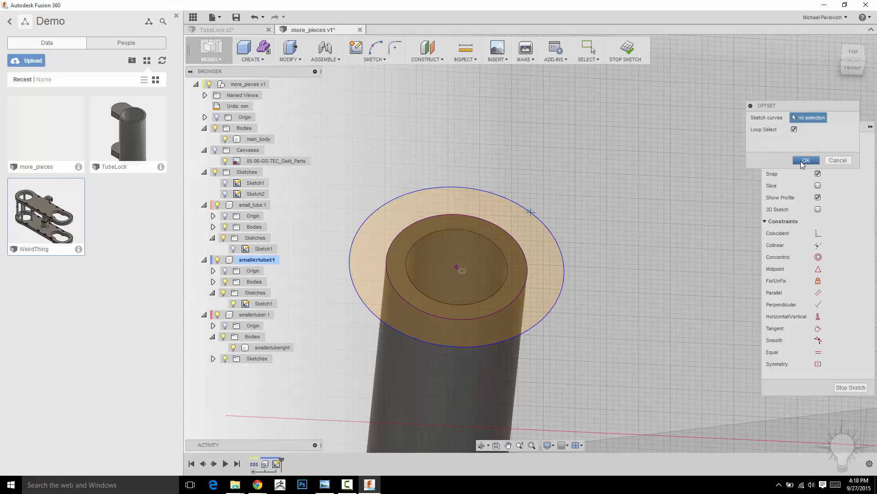
pyautogui.click(801, 161)
pyautogui.scroll(-3, 651, 182)
pyautogui.click(626, 57)
# Extrude the two ring profiles upward with the Join operation to form a head around the pin's hole
pyautogui.keyDown('shift'); pyautogui.moveTo(621, 128); pyautogui.dragTo(601, 204, button='middle'); pyautogui.keyUp('shift')
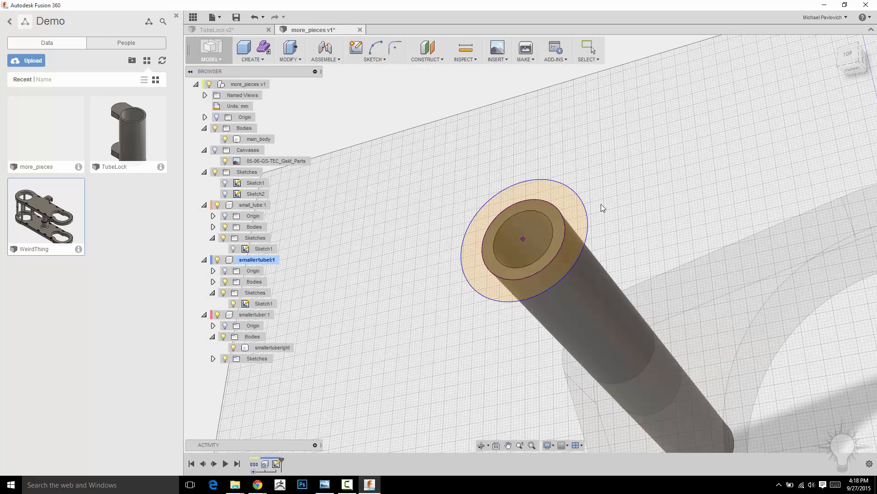
pyautogui.click(576, 207)
pyautogui.keyDown('shift'); pyautogui.moveTo(654, 199); pyautogui.dragTo(620, 171, button='middle'); pyautogui.keyUp('shift')
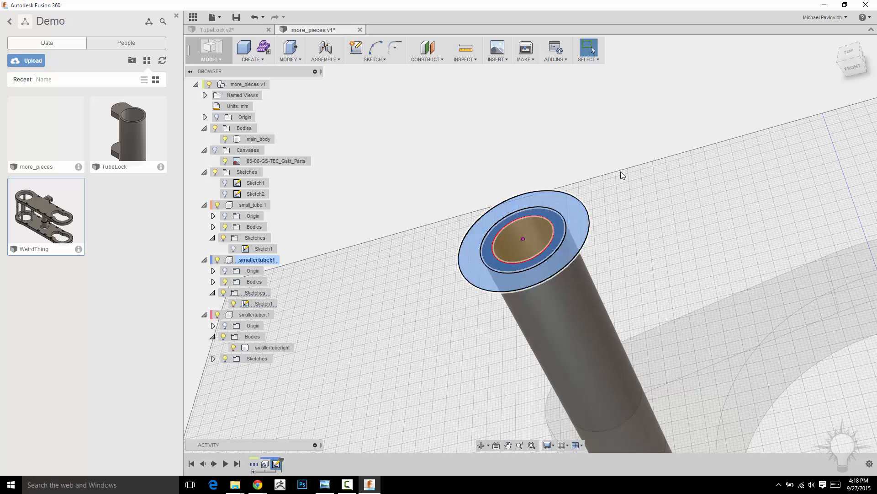
pyautogui.rightClick(646, 140)
pyautogui.click(677, 127)
pyautogui.moveTo(489, 238); pyautogui.dragTo(459, 191)
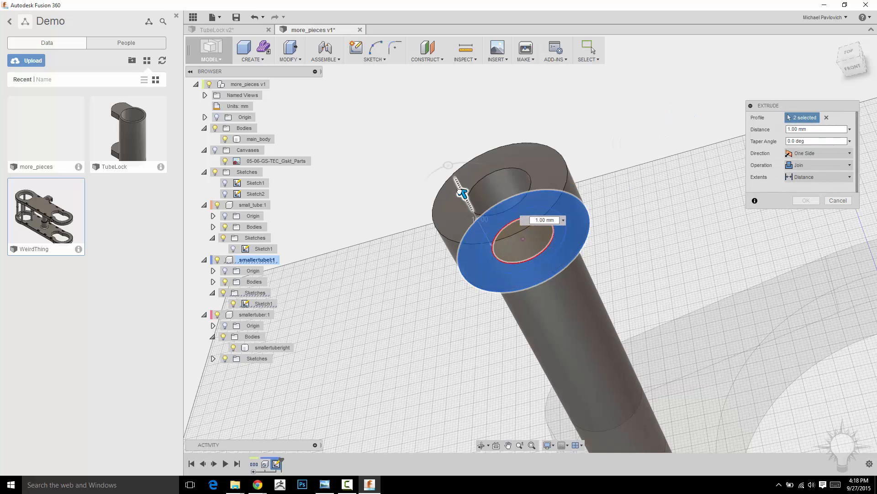
pyautogui.click(806, 200)
# Activate the top-level more_pieces component
pyautogui.keyDown('shift'); pyautogui.moveTo(676, 177); pyautogui.dragTo(641, 197, button='middle'); pyautogui.keyUp('shift')
pyautogui.scroll(-3, 642, 197)
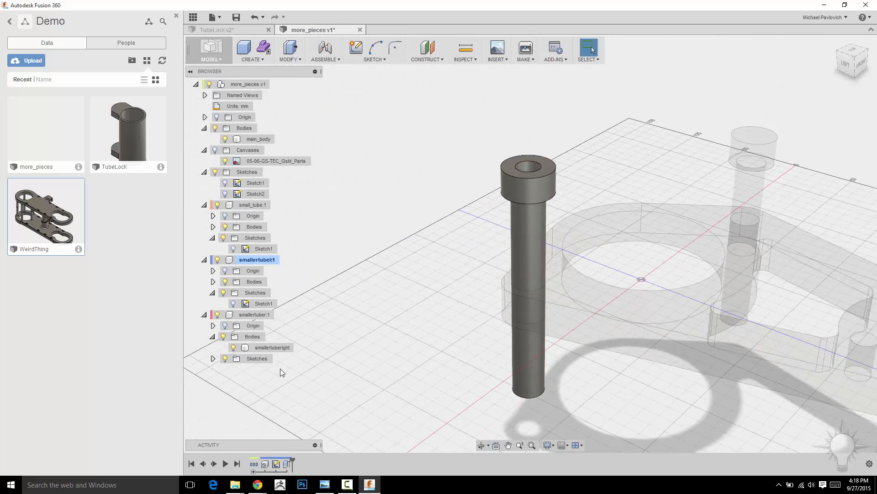
pyautogui.click(248, 260)
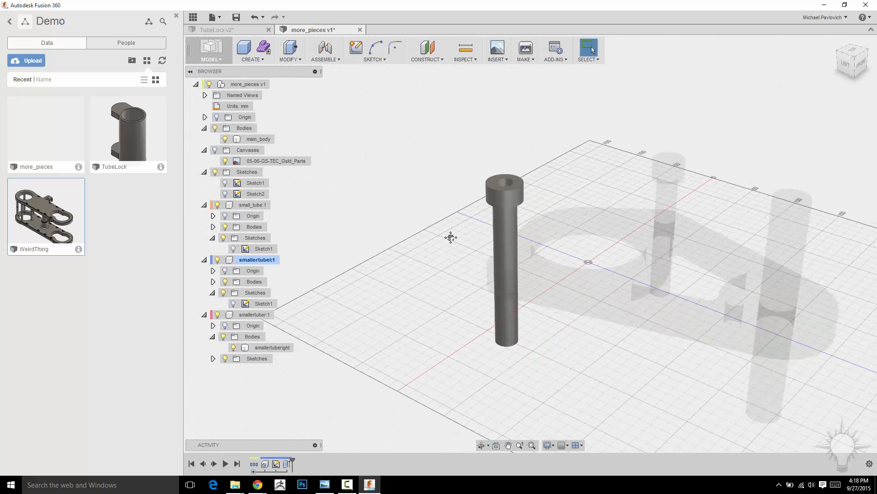
pyautogui.keyDown('shift'); pyautogui.moveTo(450, 236); pyautogui.dragTo(409, 131, button='middle'); pyautogui.keyUp('shift')
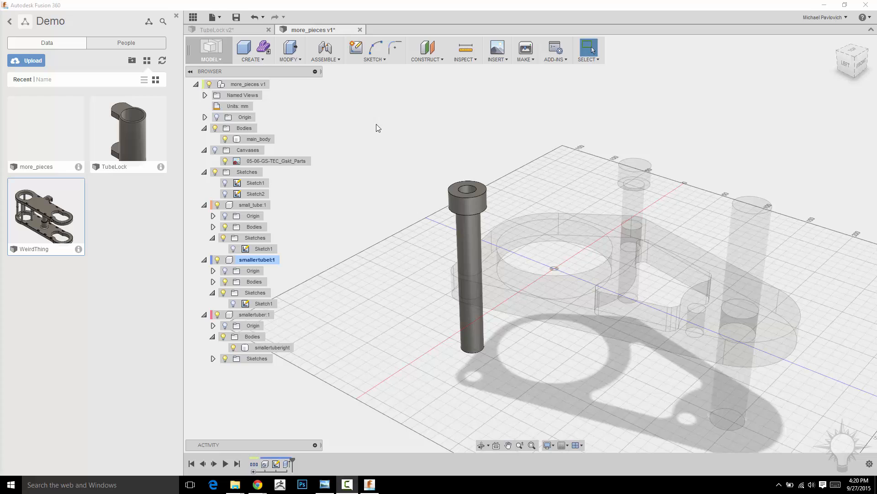
pyautogui.moveTo(480, 115); pyautogui.dragTo(396, 114, button='middle')
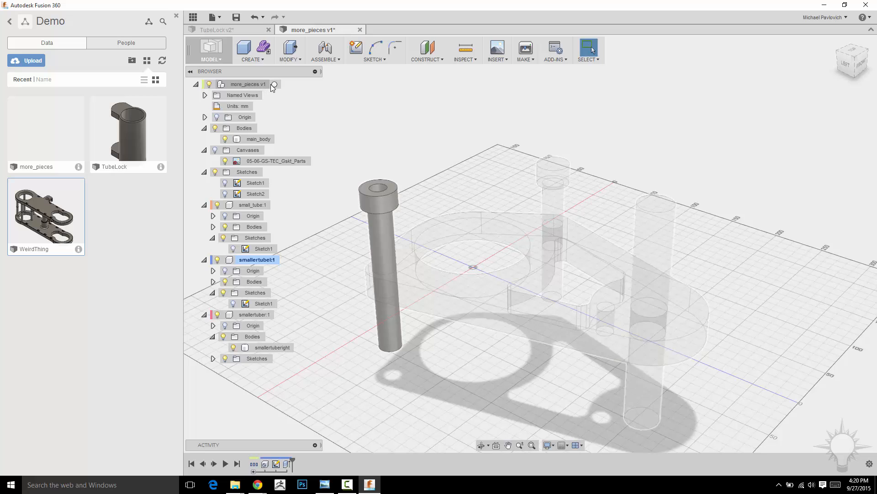
pyautogui.click(275, 84)
pyautogui.click(719, 172)
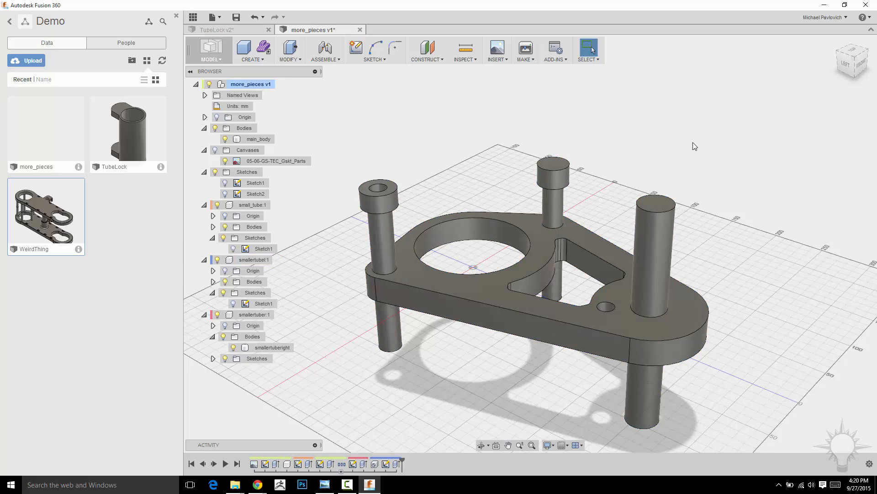
# Start a constant radius fillet and select the large pin's top edge and the edges of the two smaller pins' heads
pyautogui.keyDown('shift'); pyautogui.moveTo(693, 143); pyautogui.dragTo(719, 114, button='middle'); pyautogui.keyUp('shift')
pyautogui.press('f')
pyautogui.click(650, 147)
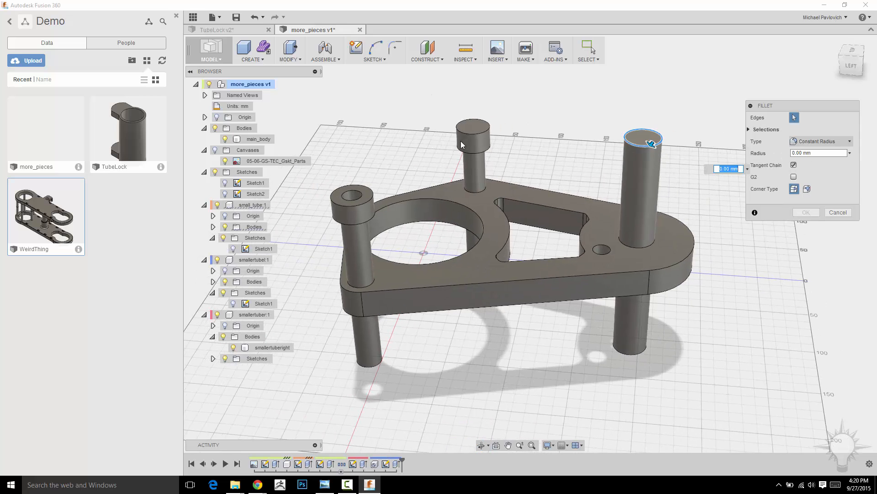
pyautogui.click(461, 133)
pyautogui.click(460, 150)
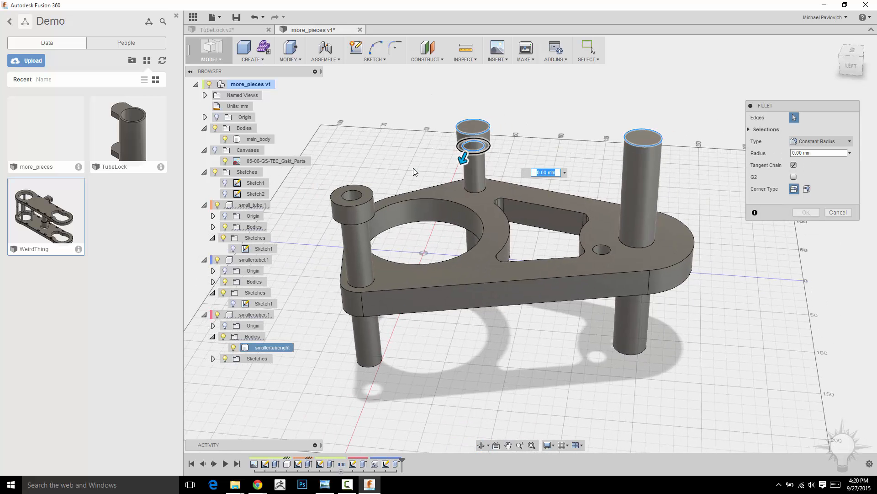
pyautogui.click(361, 196)
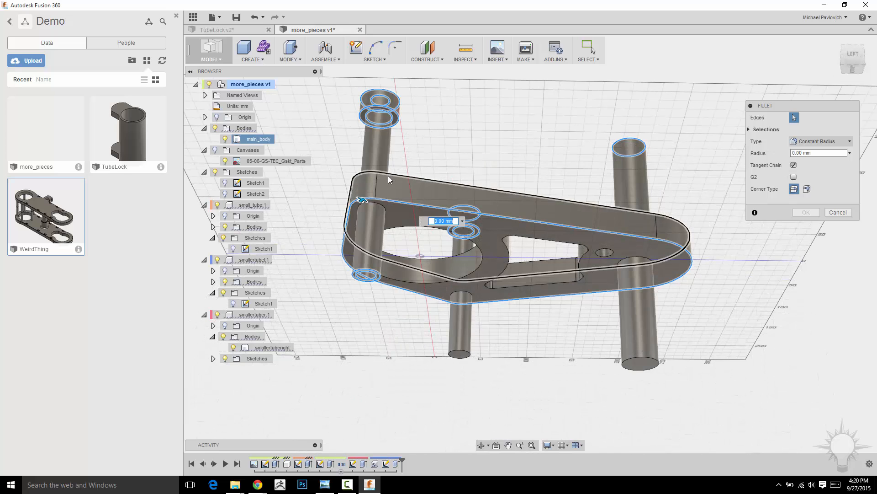
# Add the plate's outer outline, large circular opening, irregular cutout and small hole edges to the fillet
pyautogui.click(388, 176)
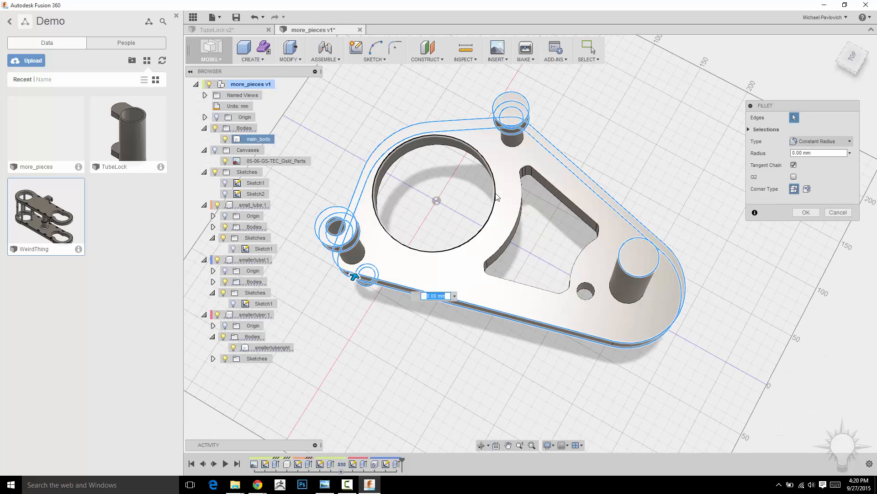
pyautogui.click(496, 196)
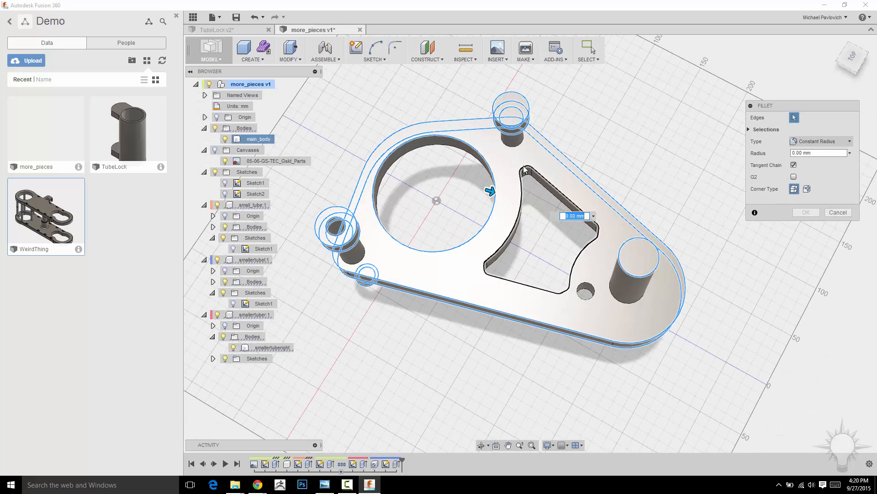
pyautogui.click(589, 242)
pyautogui.click(590, 289)
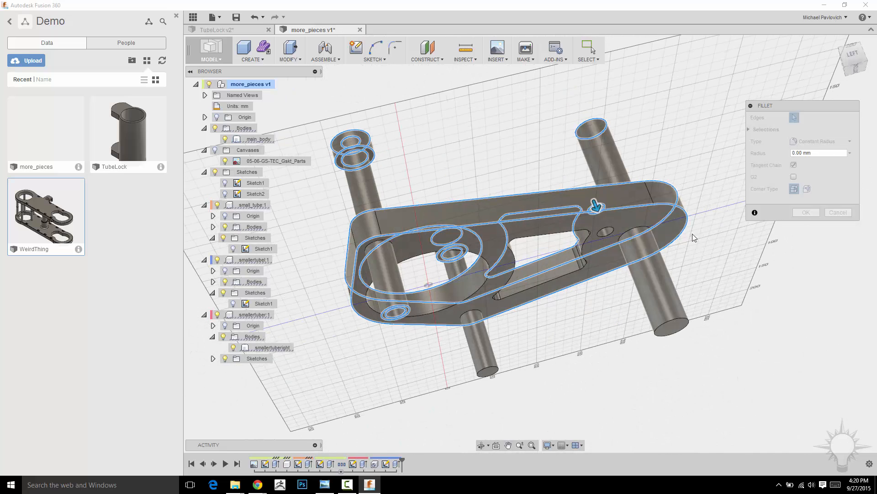
pyautogui.click(603, 230)
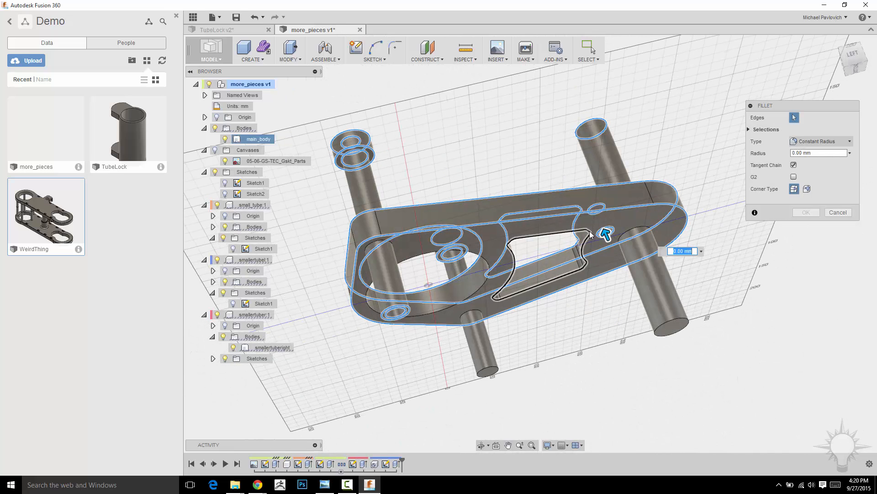
# Add the bottom edges of the solid small pin and large pin, set the fillet radius to 2 mm, and apply it
pyautogui.click(487, 368)
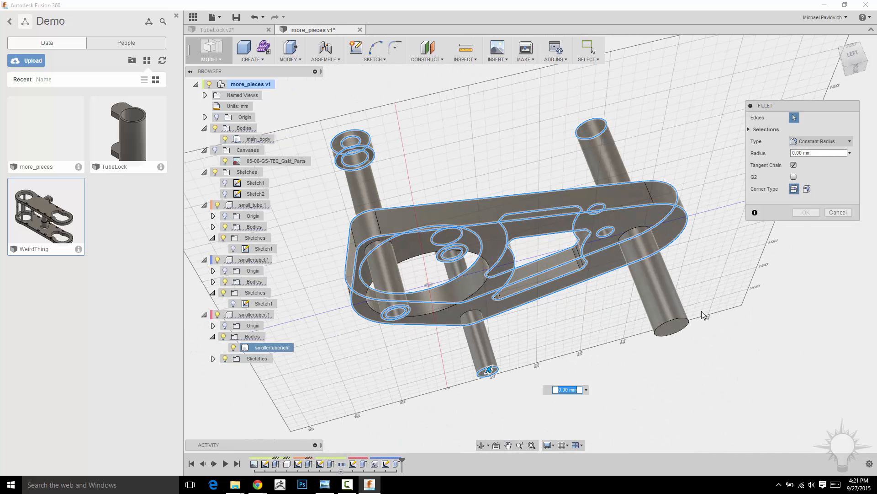
pyautogui.click(681, 324)
pyautogui.keyDown('shift'); pyautogui.moveTo(699, 299); pyautogui.dragTo(706, 330, button='middle'); pyautogui.keyUp('shift')
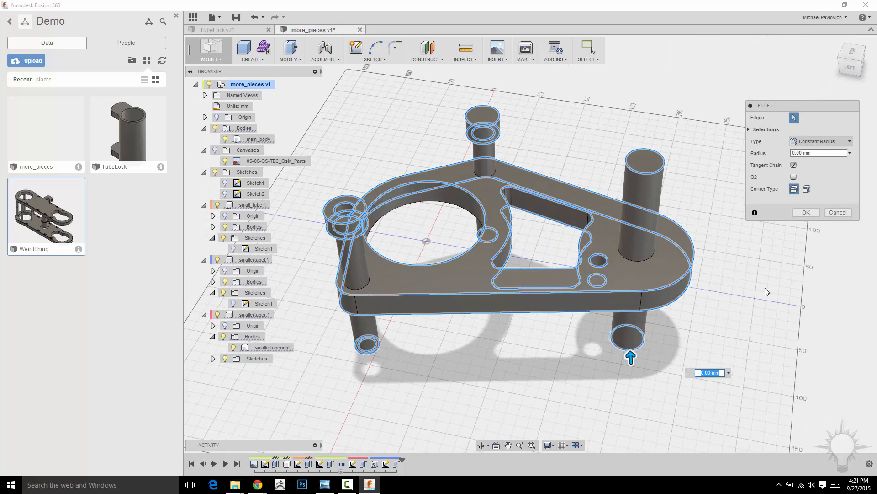
pyautogui.scroll(2, 765, 289)
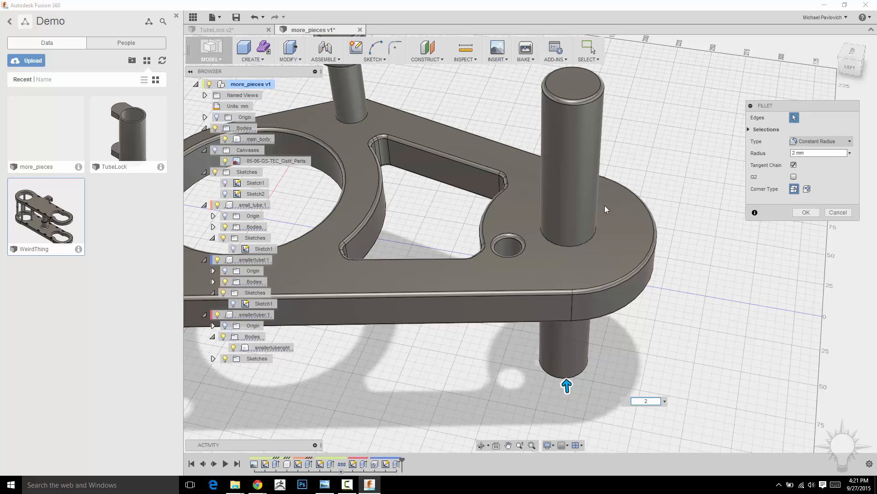
pyautogui.click(802, 213)
pyautogui.scroll(-3, 740, 222)
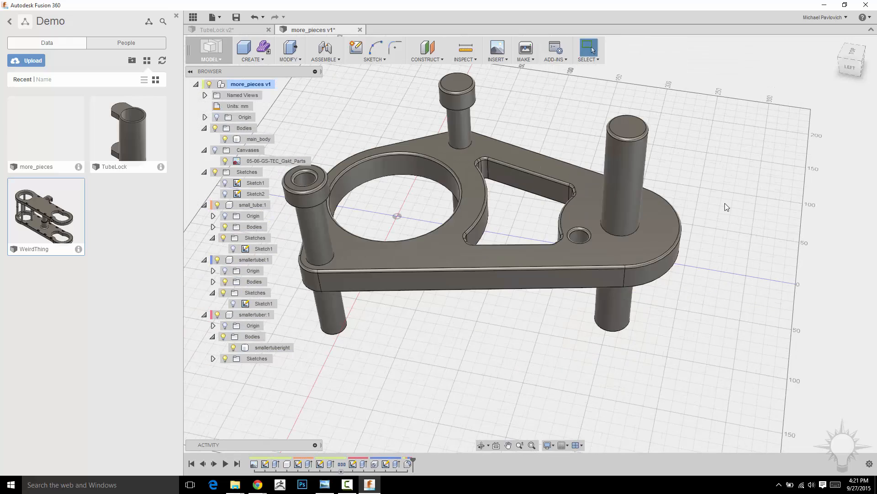
pyautogui.keyDown('shift'); pyautogui.moveTo(778, 183); pyautogui.dragTo(477, 273, button='middle'); pyautogui.keyUp('shift')
pyautogui.moveTo(384, 137); pyautogui.dragTo(481, 149, button='middle')
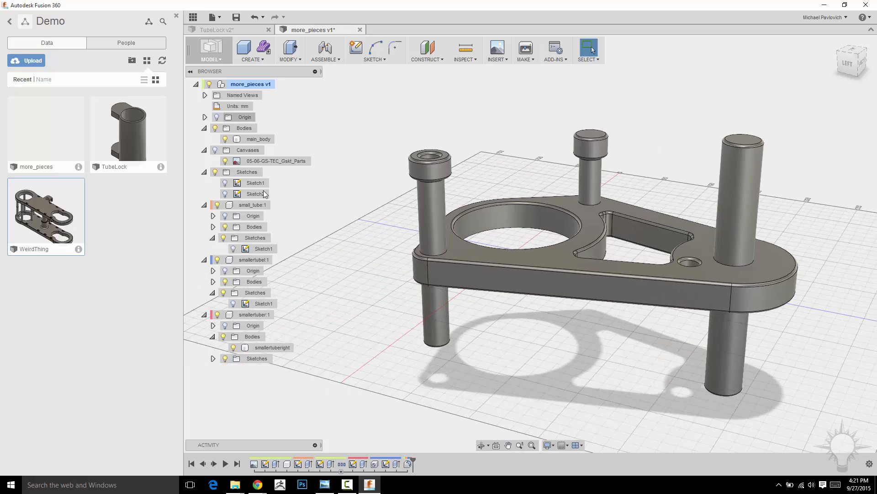
# Activate the small_tube component to examine the large pin on its own, and return to the top-level more_pieces component
pyautogui.doubleClick(252, 204)
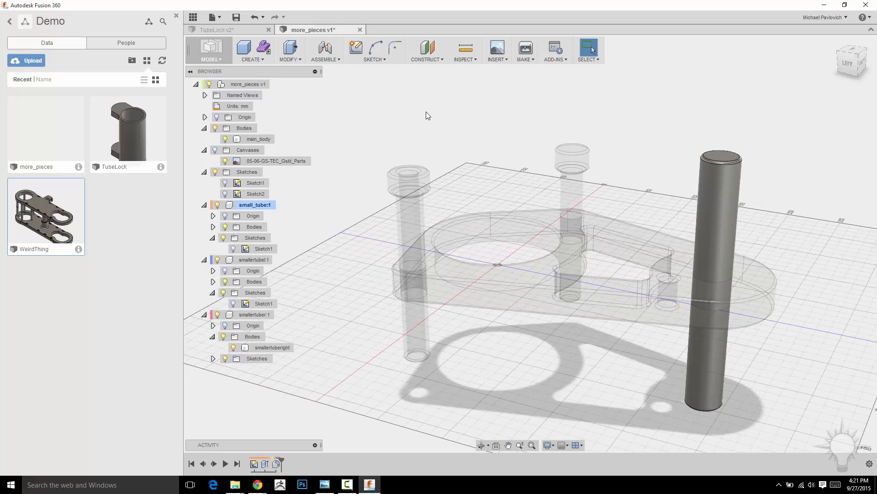
pyautogui.keyDown('shift'); pyautogui.moveTo(427, 114); pyautogui.dragTo(347, 128, button='middle'); pyautogui.keyUp('shift')
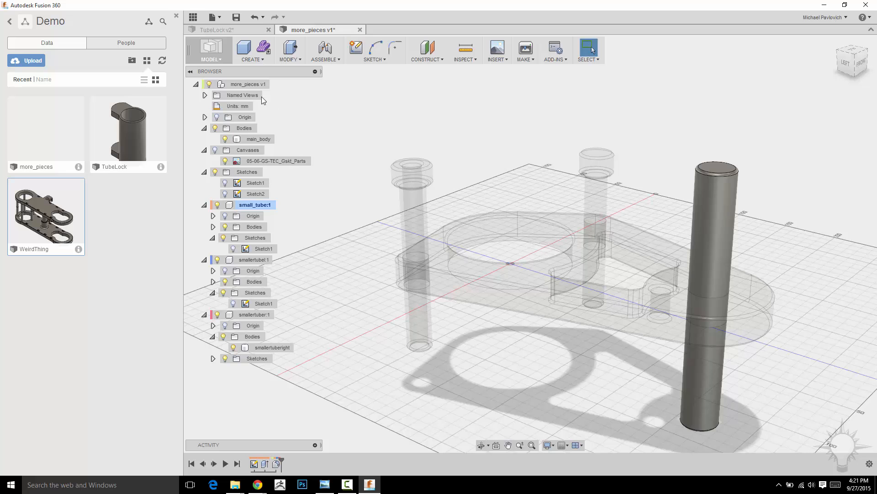
pyautogui.click(275, 85)
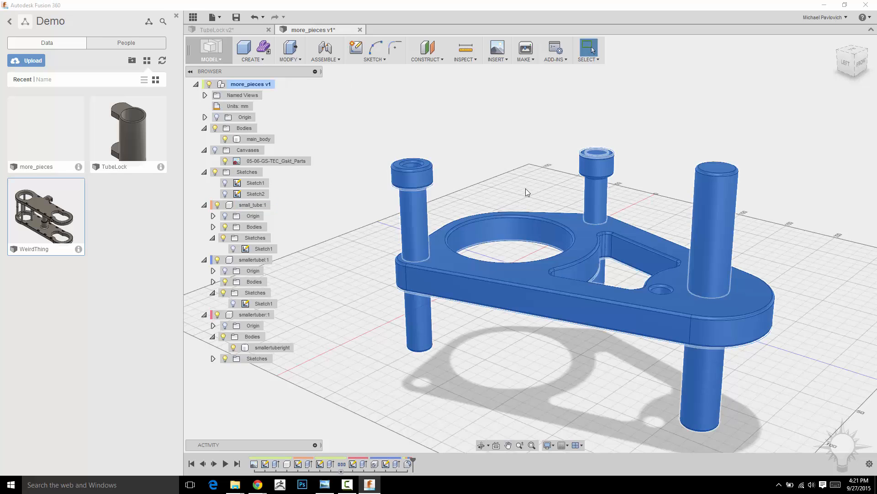
# Clear the selection of the whole assembly and save the more_pieces design as a new version
pyautogui.moveTo(494, 175); pyautogui.dragTo(473, 201, button='middle')
pyautogui.keyDown('shift'); pyautogui.moveTo(429, 394); pyautogui.dragTo(397, 354, button='middle'); pyautogui.keyUp('shift')
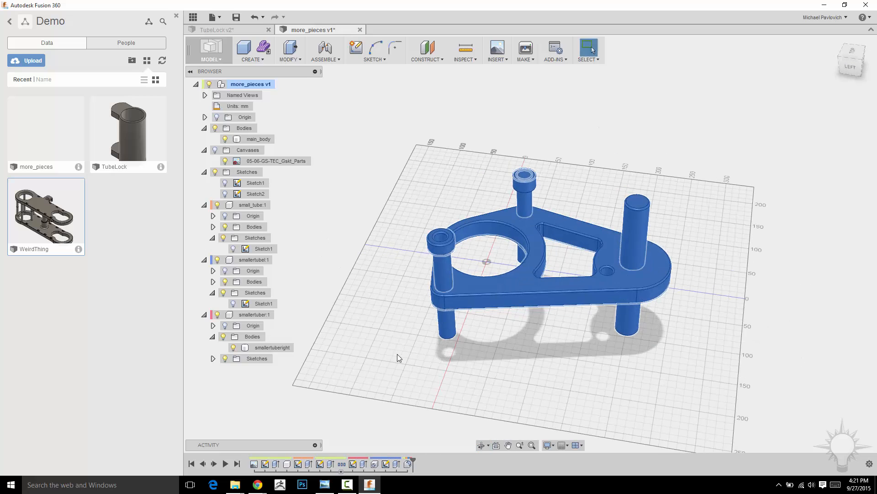
pyautogui.moveTo(650, 142); pyautogui.dragTo(617, 199, button='middle')
pyautogui.click(604, 155)
pyautogui.moveTo(569, 158); pyautogui.dragTo(619, 188, button='middle')
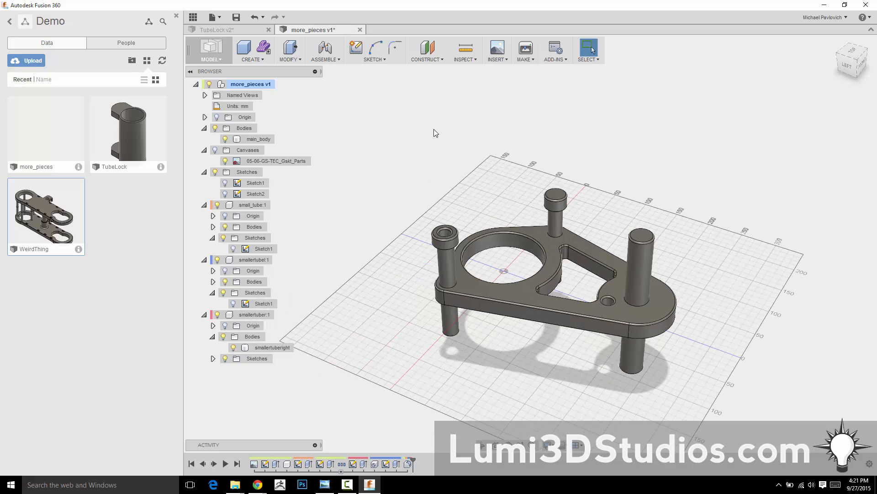
pyautogui.hotkey('ctrl', 's')
pyautogui.click(450, 248)
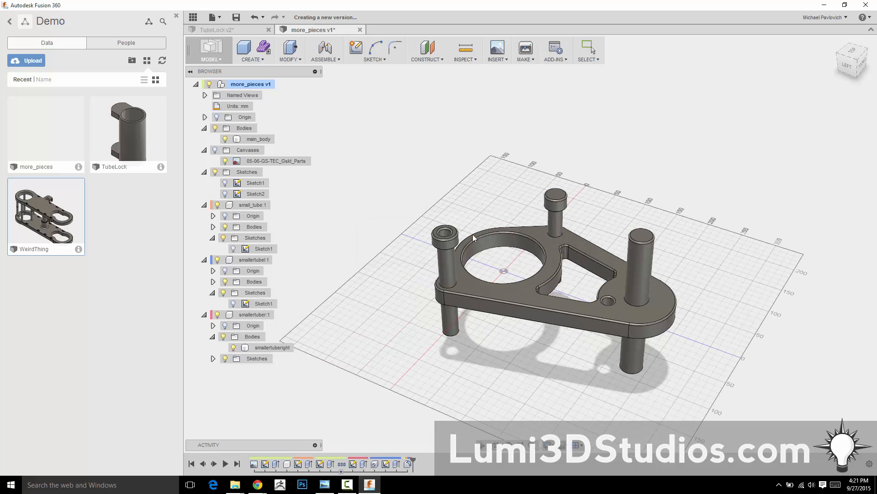